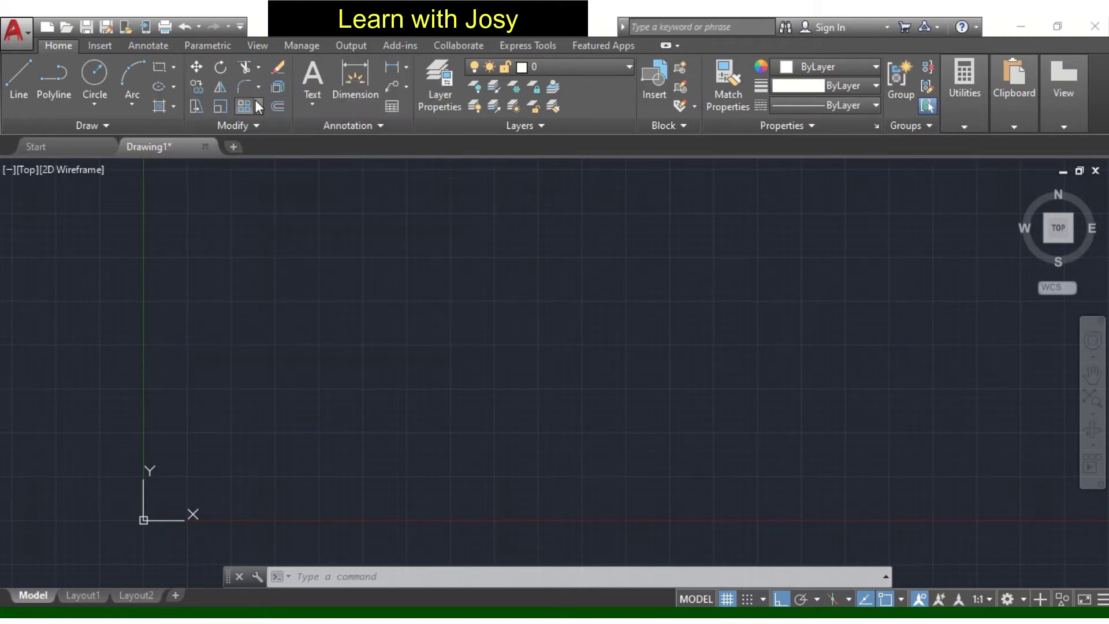
Step: Draw the first rectangle in the empty drawing by picking two opposite corners
left_click(174, 68)
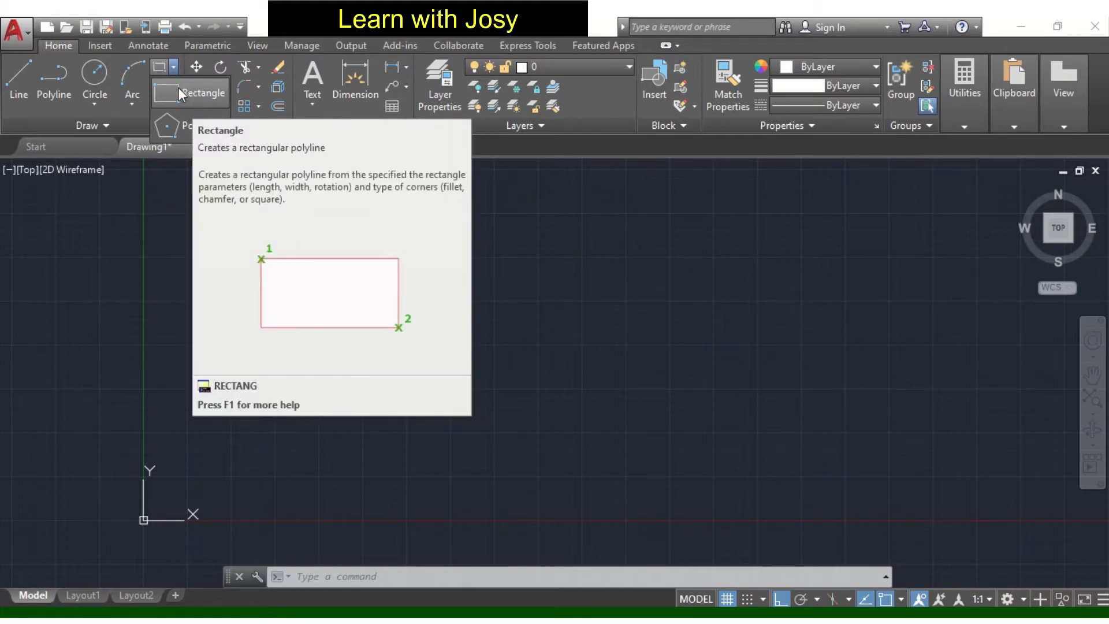
left_click(178, 88)
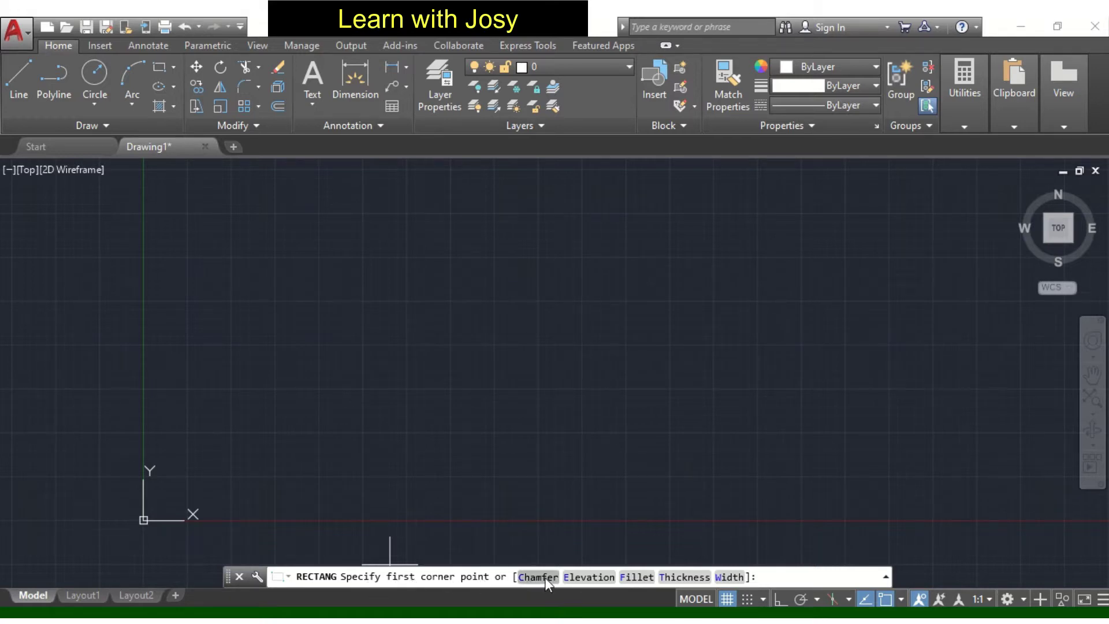
left_click(355, 268)
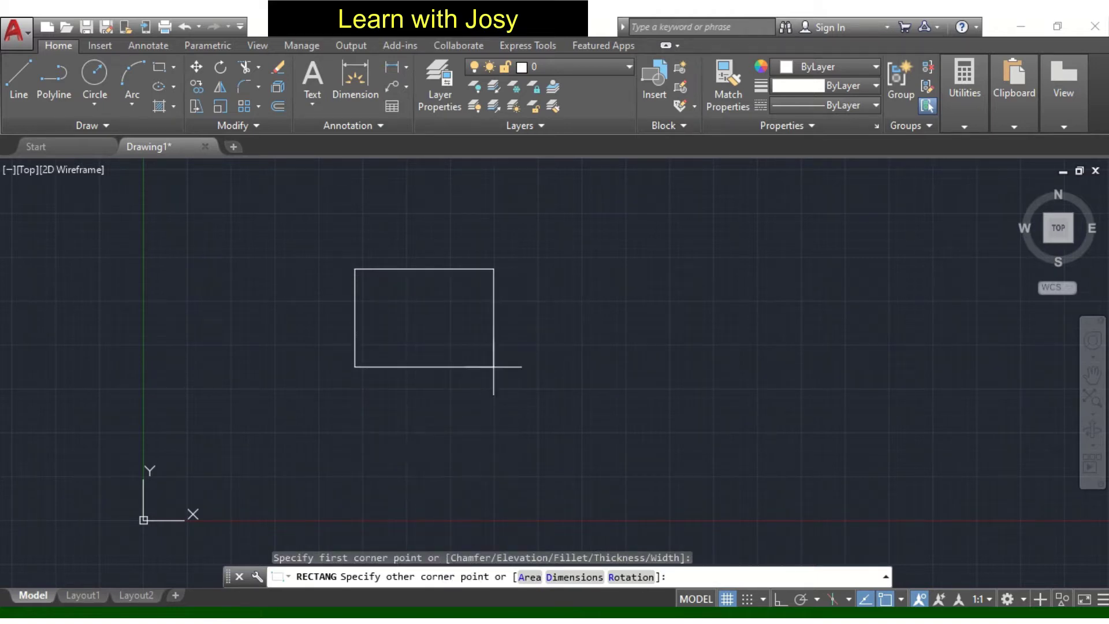
left_click(489, 369)
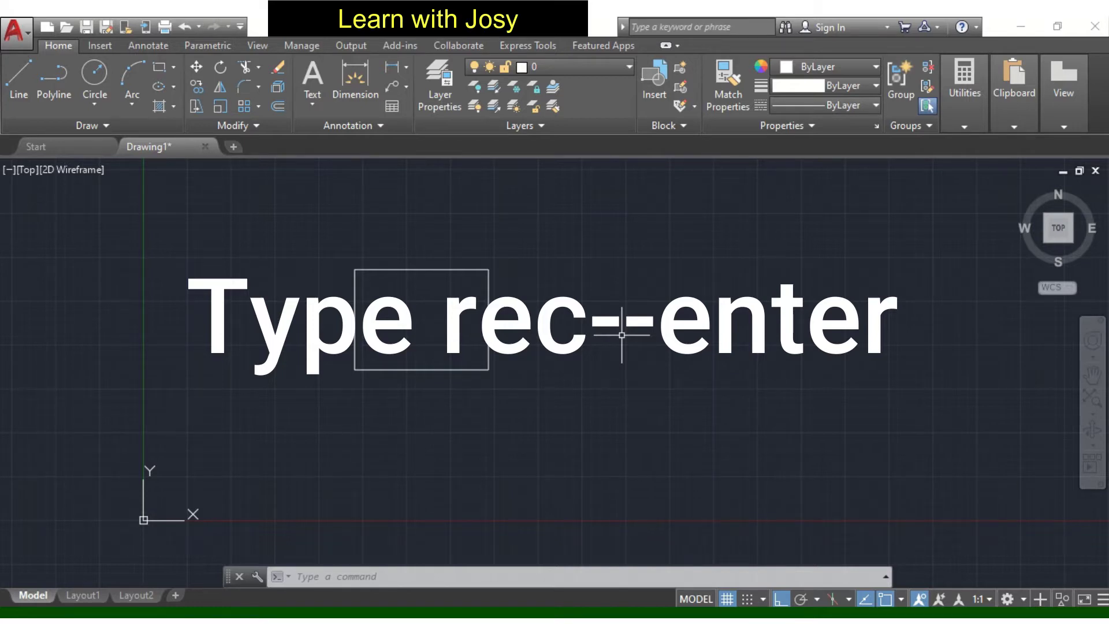
Step: Start a new rectangle with the REC command and place its first corner
type("rec")
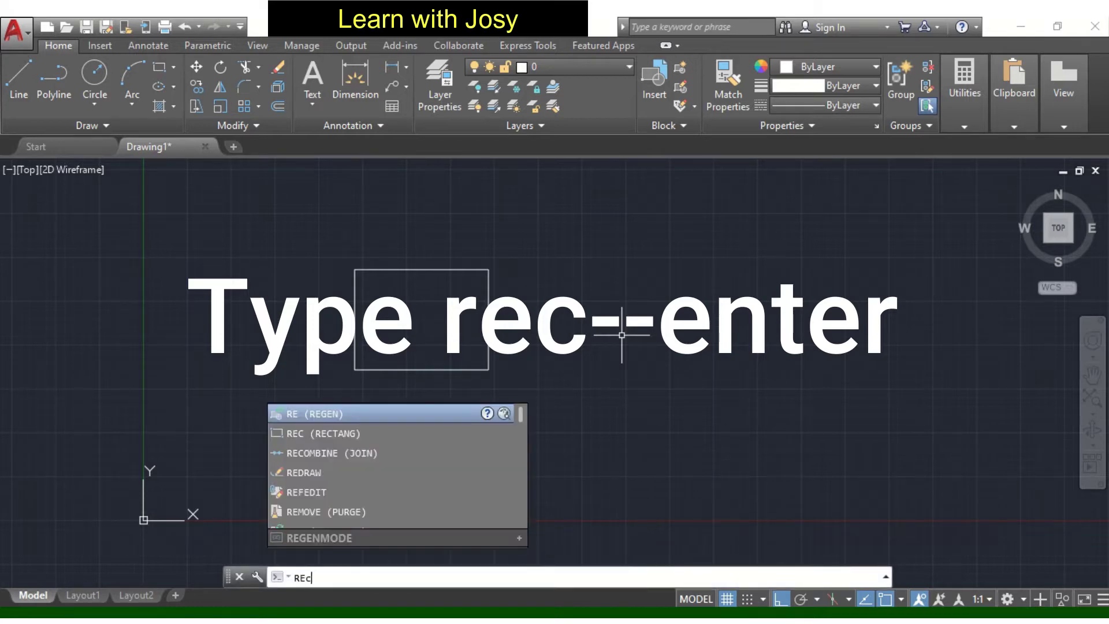
key("Return")
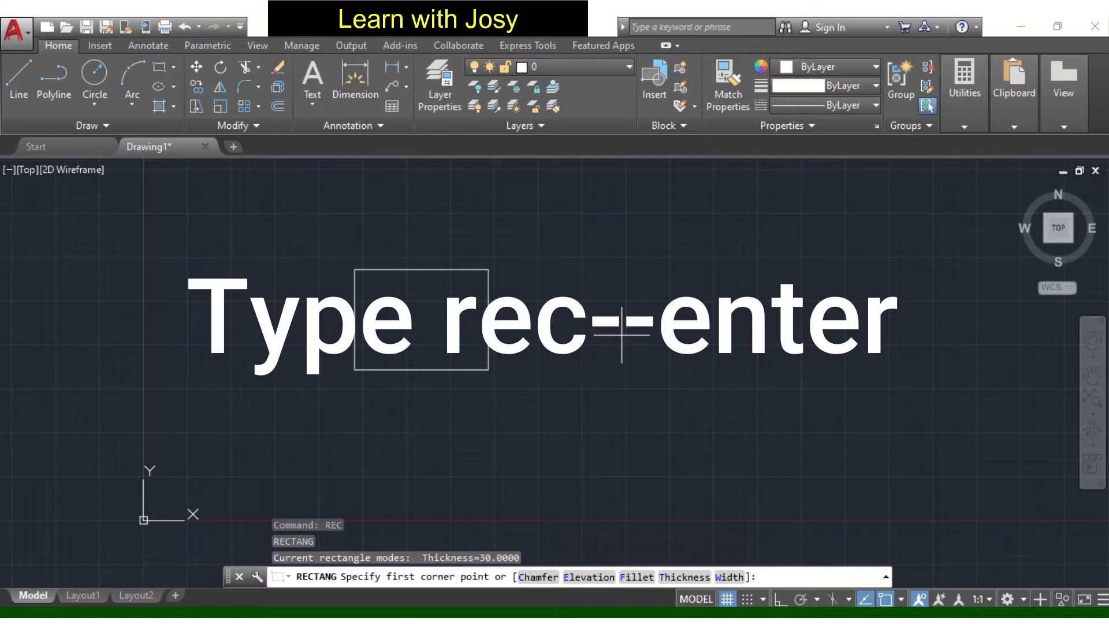
scroll(508, 376, "up", 2)
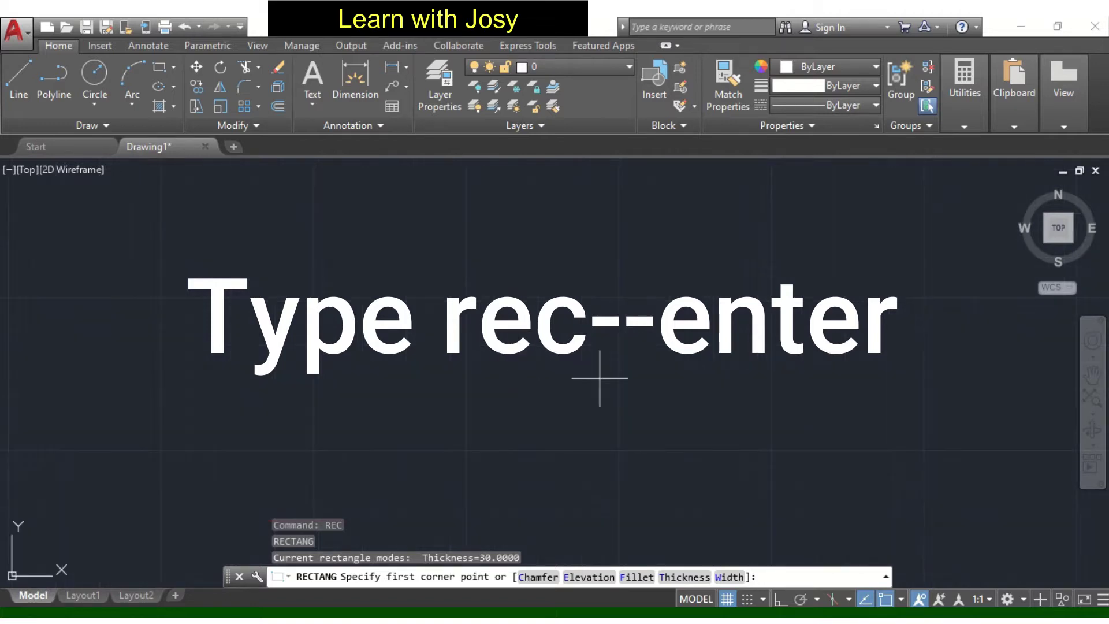
left_click(460, 313)
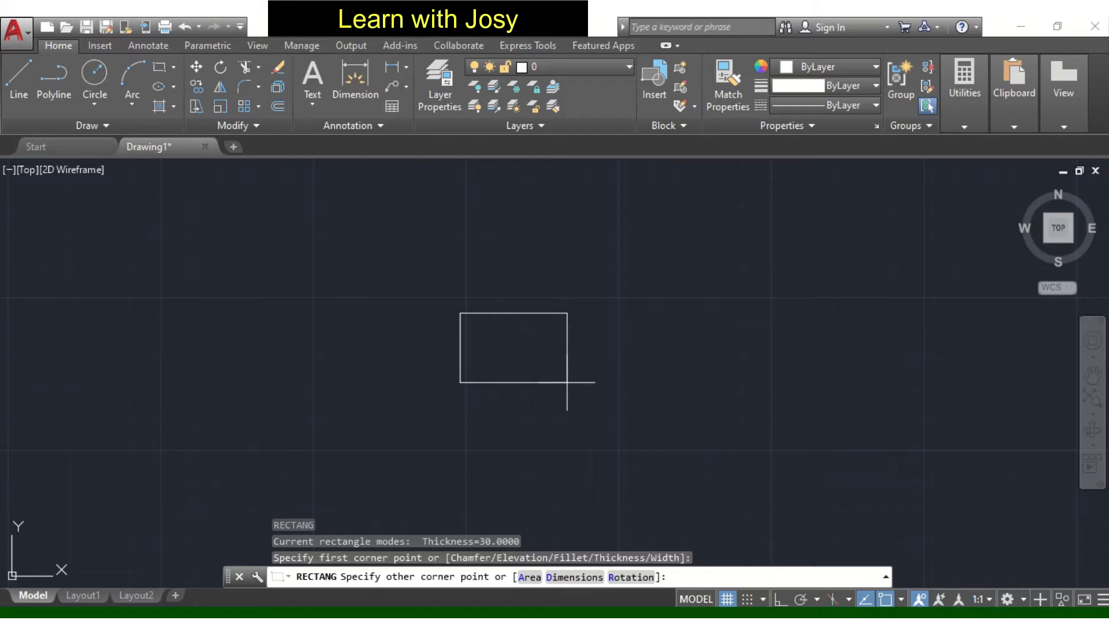
scroll(569, 372, "down", 2)
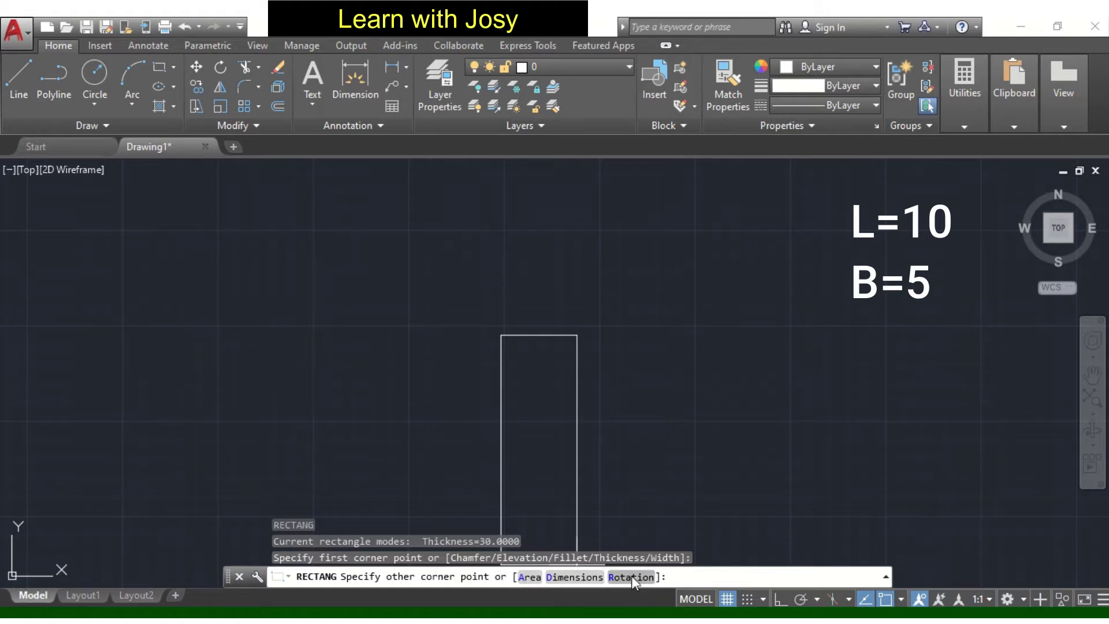
Step: Complete the rectangle with the Dimensions option: length 10, width 5
left_click(560, 577)
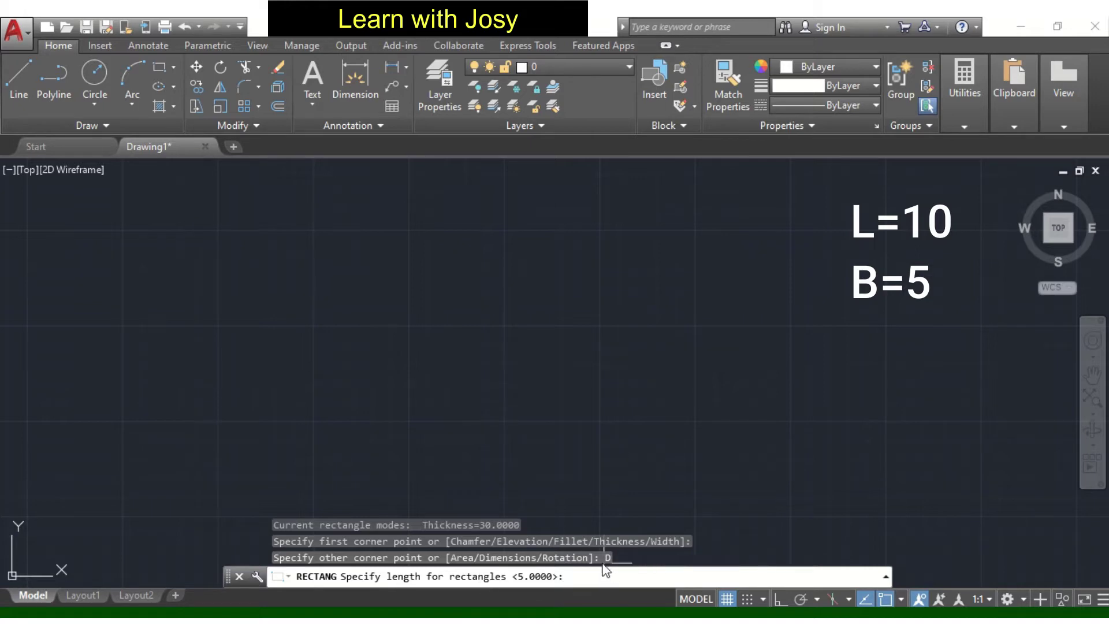
type("10")
key("Return")
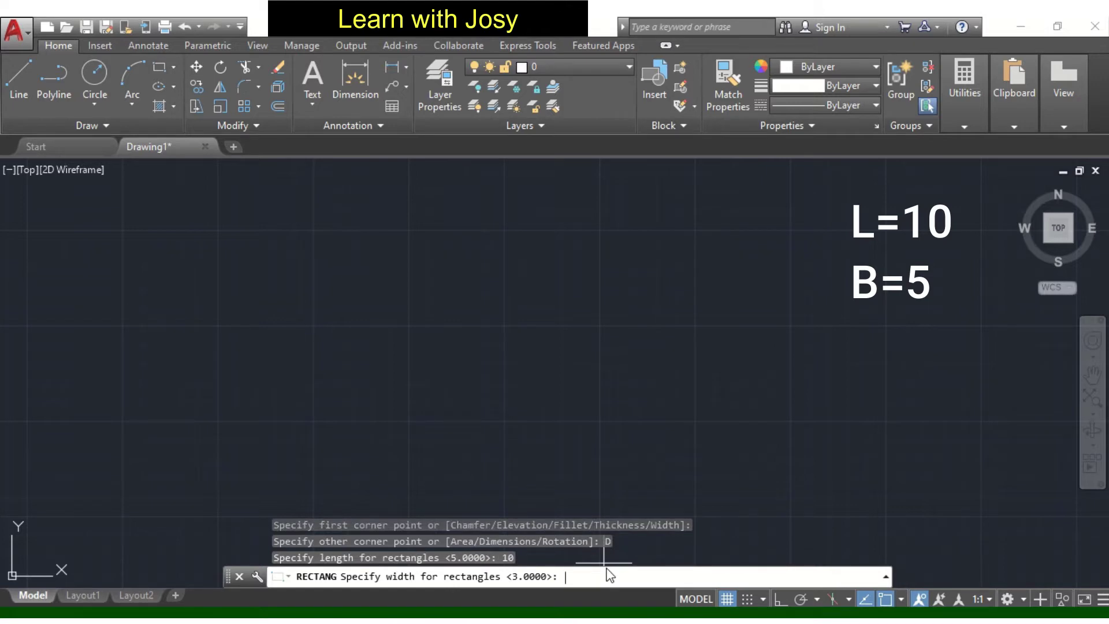
type("5")
key("Return")
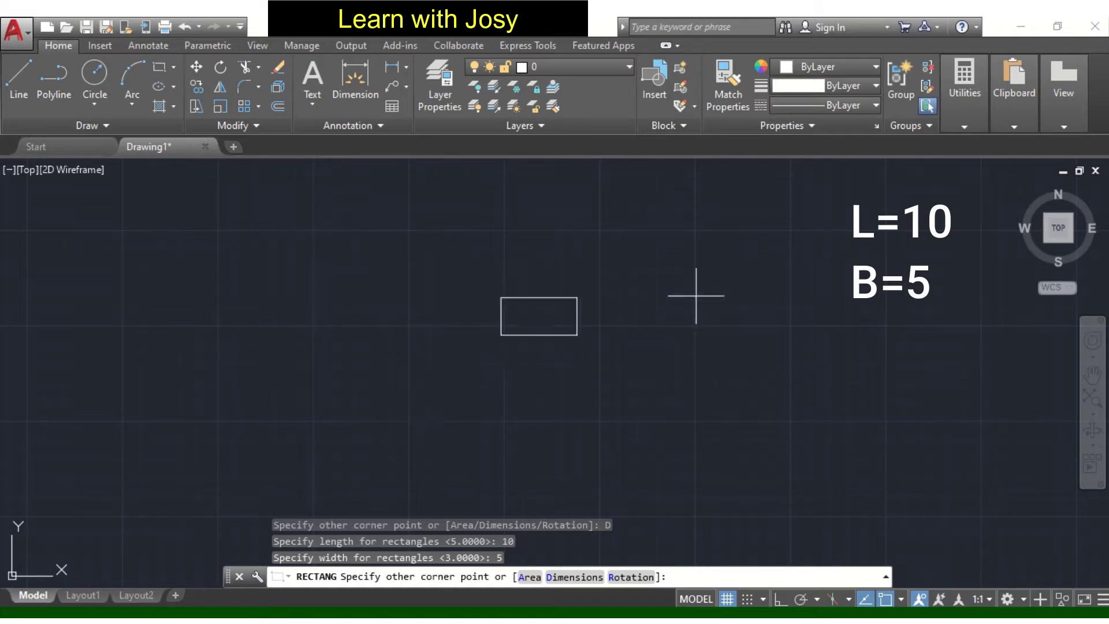
left_click(479, 381)
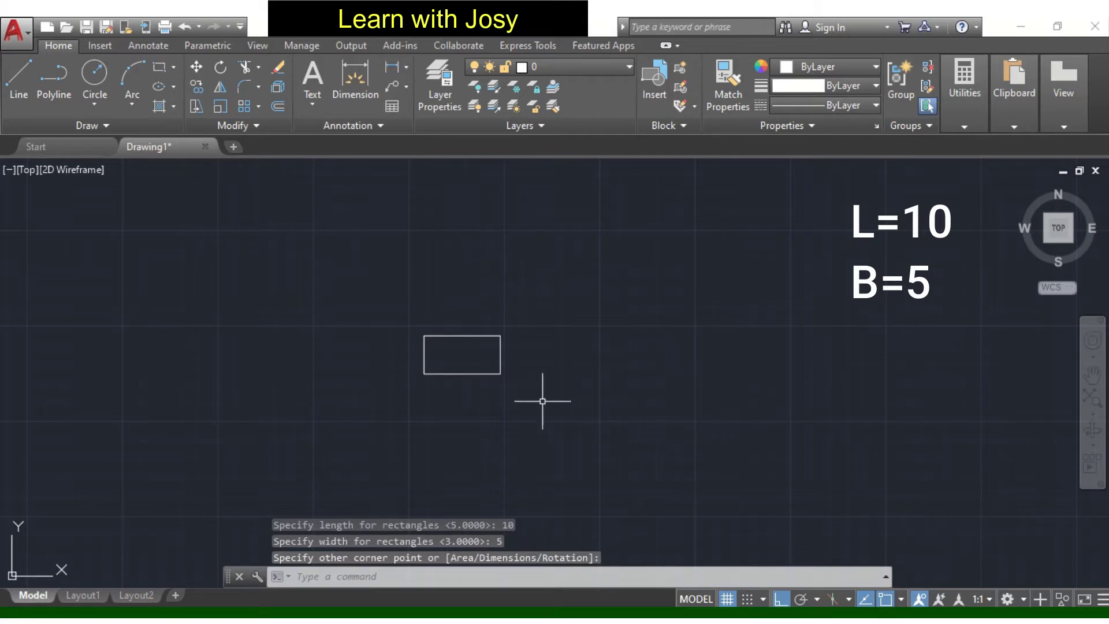
middle_click_drag(542, 398, 675, 404)
scroll(599, 371, "up", 2)
middle_click_drag(614, 376, 446, 386)
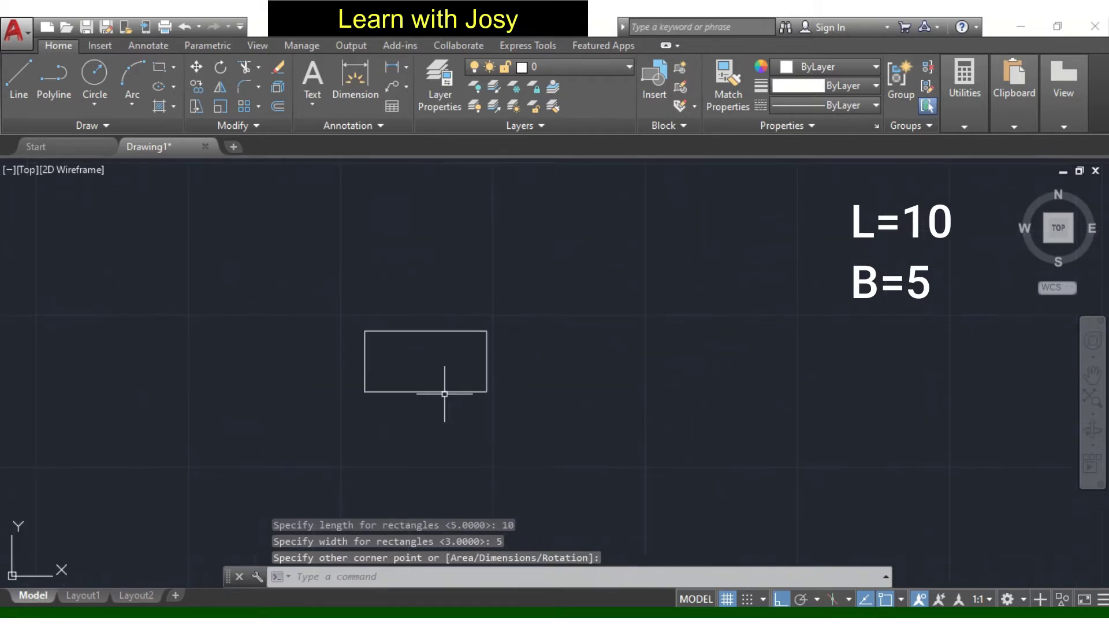
Step: Dimension the rectangle's bottom edge as 10.0 and its side as 5.0
left_click(355, 71)
left_click(407, 391)
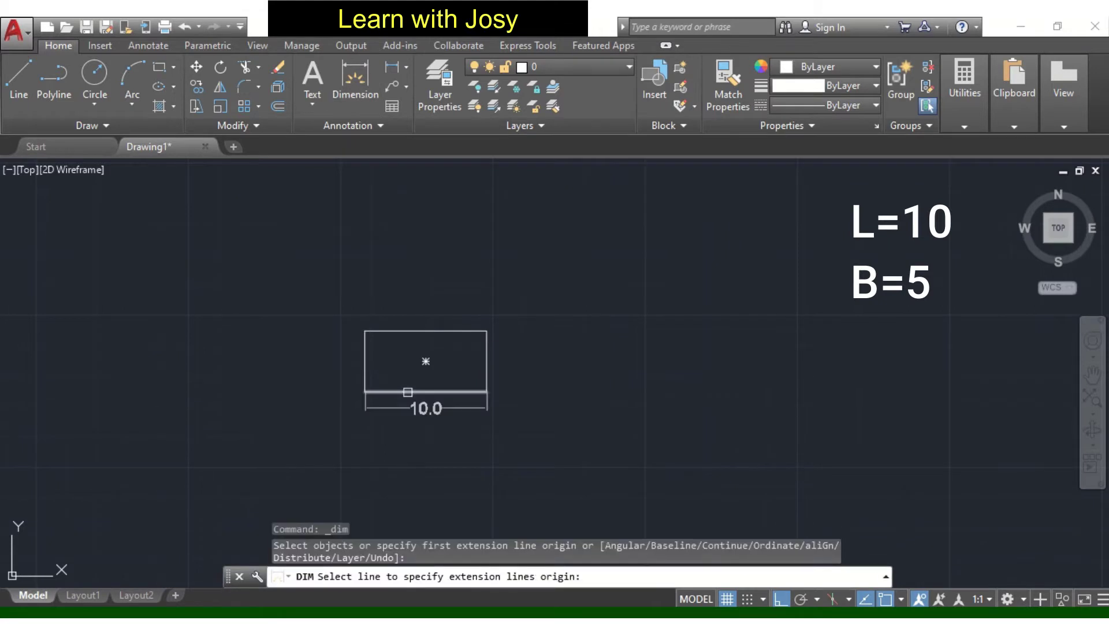
left_click(407, 425)
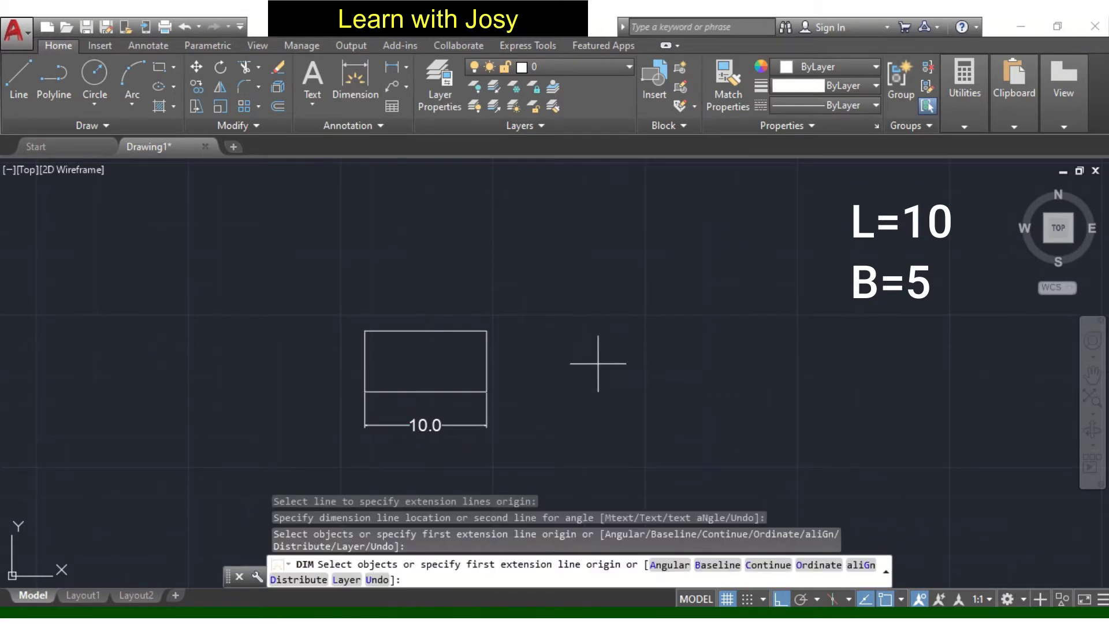
left_click(354, 72)
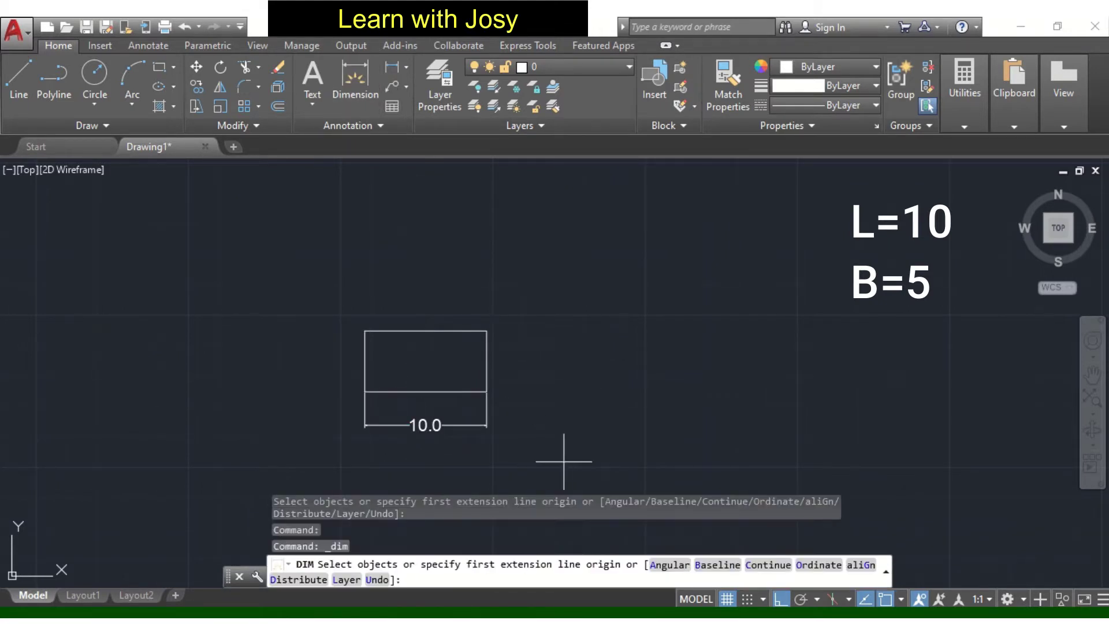
key("Return")
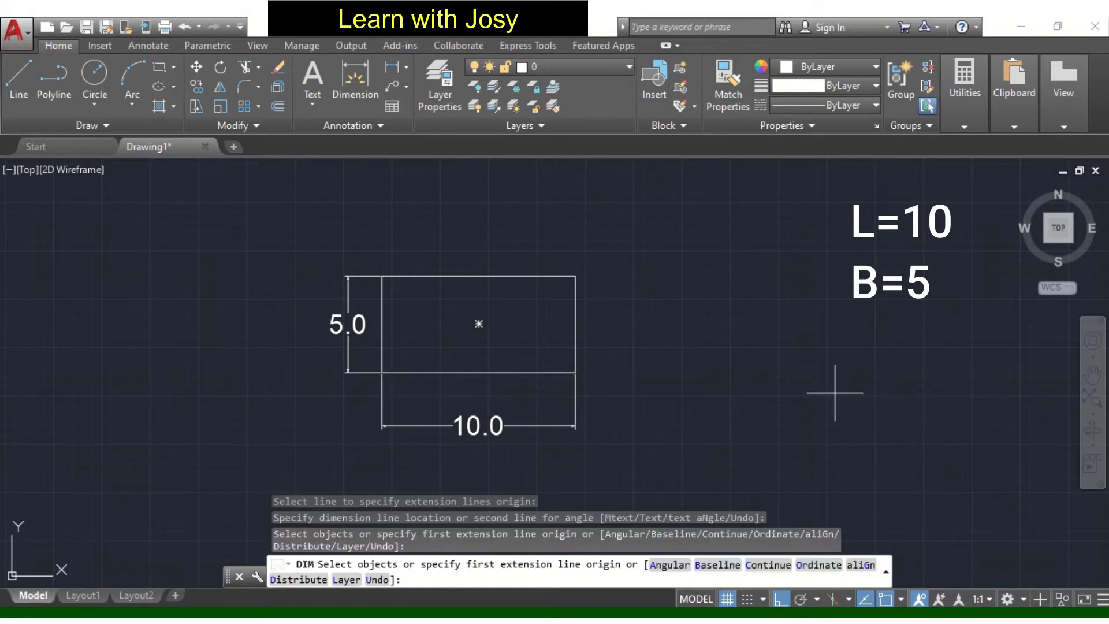
key("Escape")
Step: Erase the rectangle and both dimensions using a selection window
left_click(662, 268)
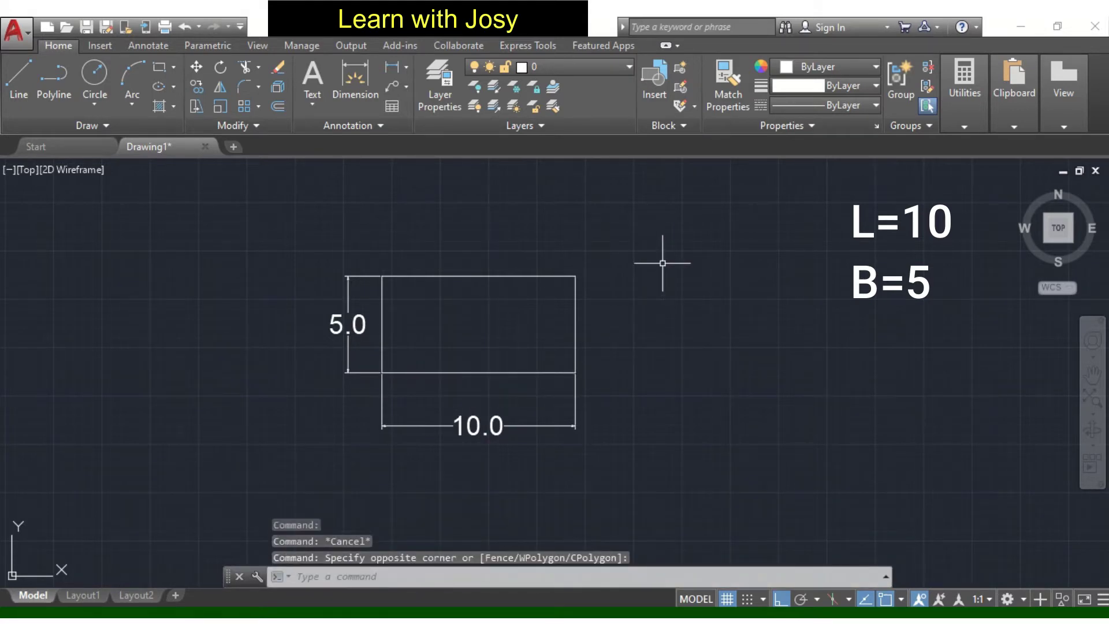
left_click(664, 248)
left_click(239, 454)
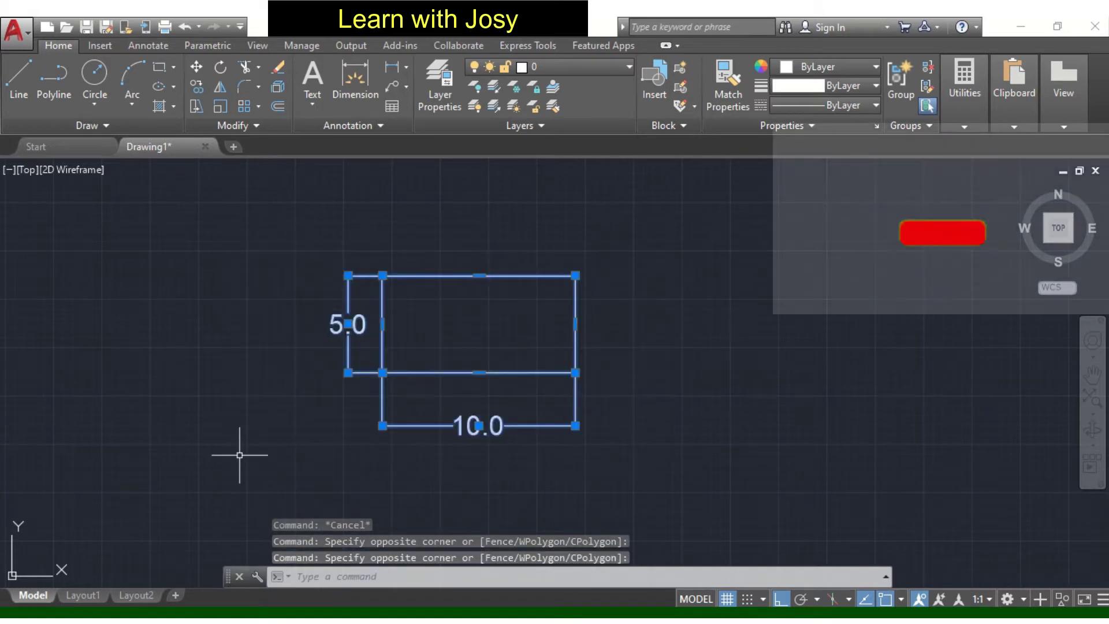
key("Delete")
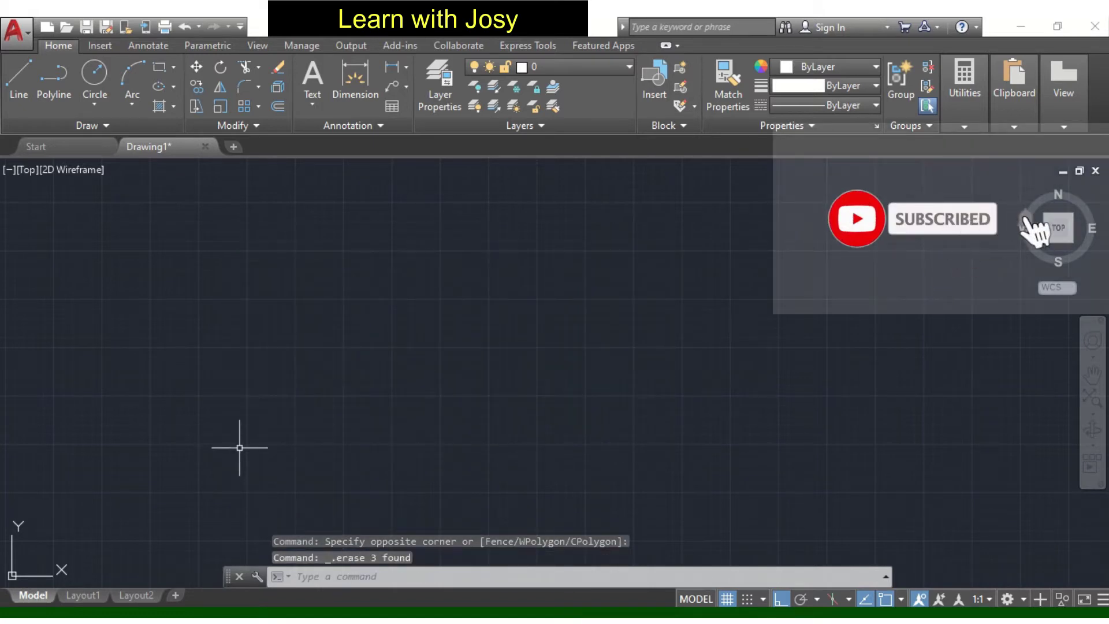
Step: Draw a rectangle from a picked corner with area 100 and length 10, forming a square
left_click(163, 65)
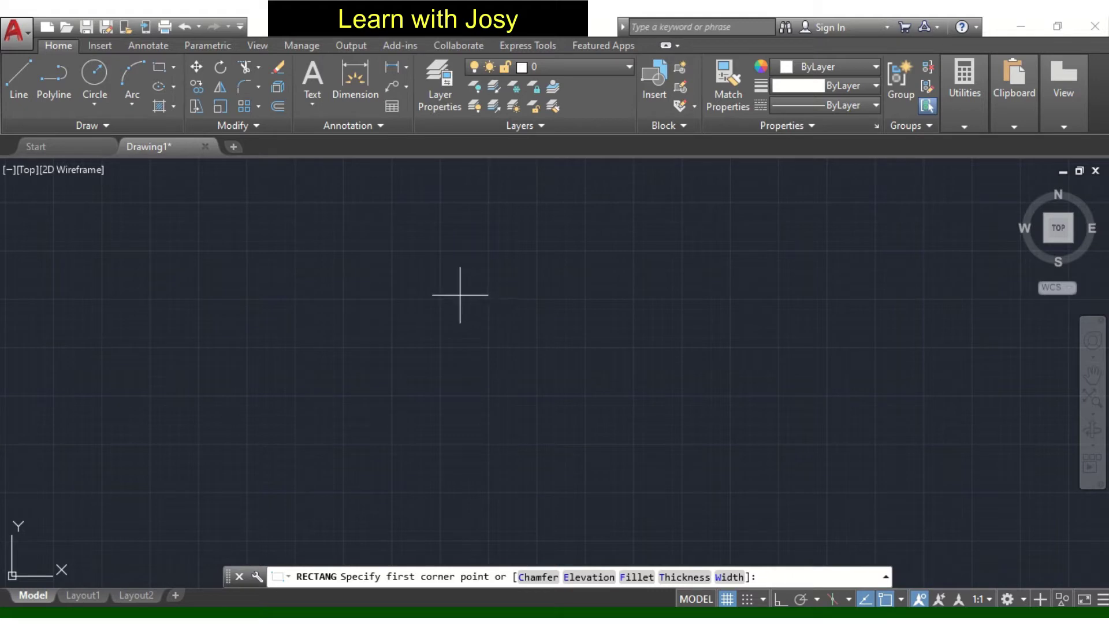
left_click(460, 296)
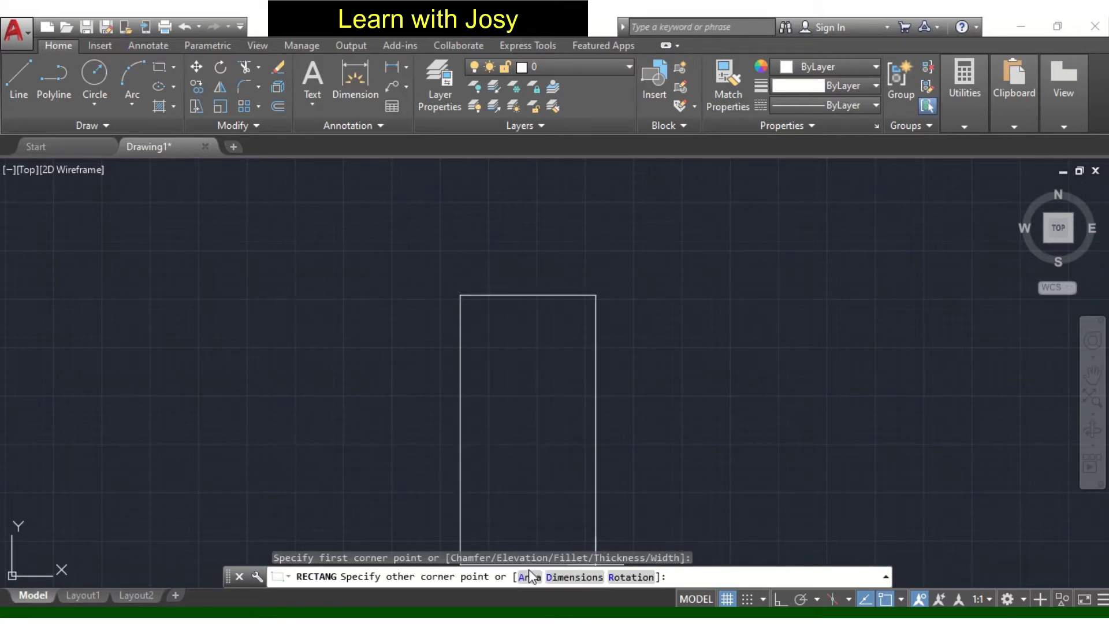
left_click(527, 576)
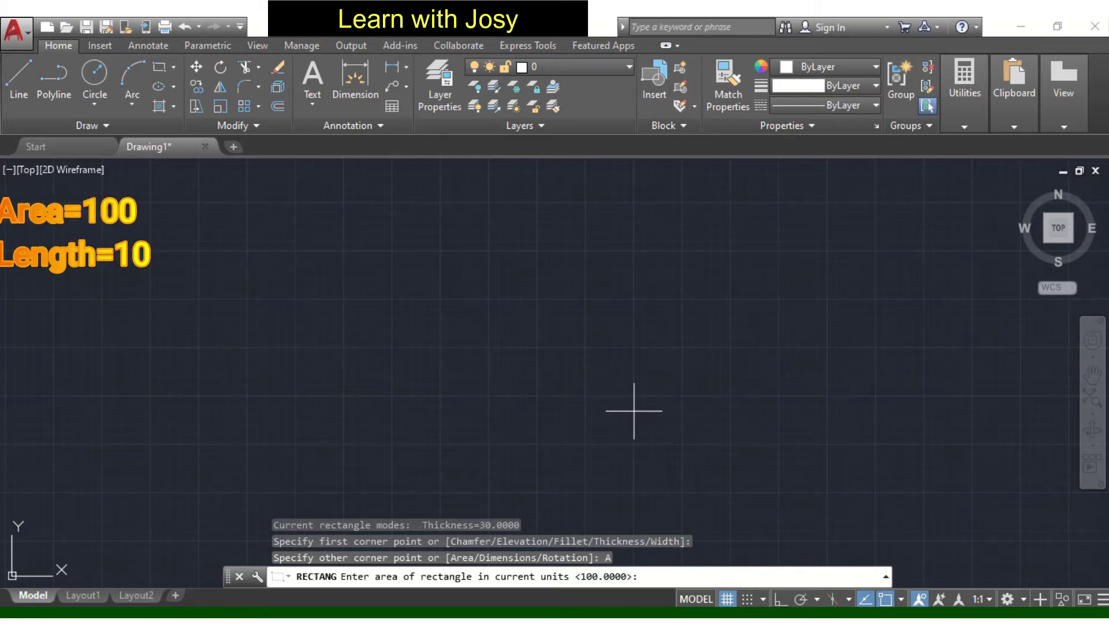
type("1")
type("00")
key("Return")
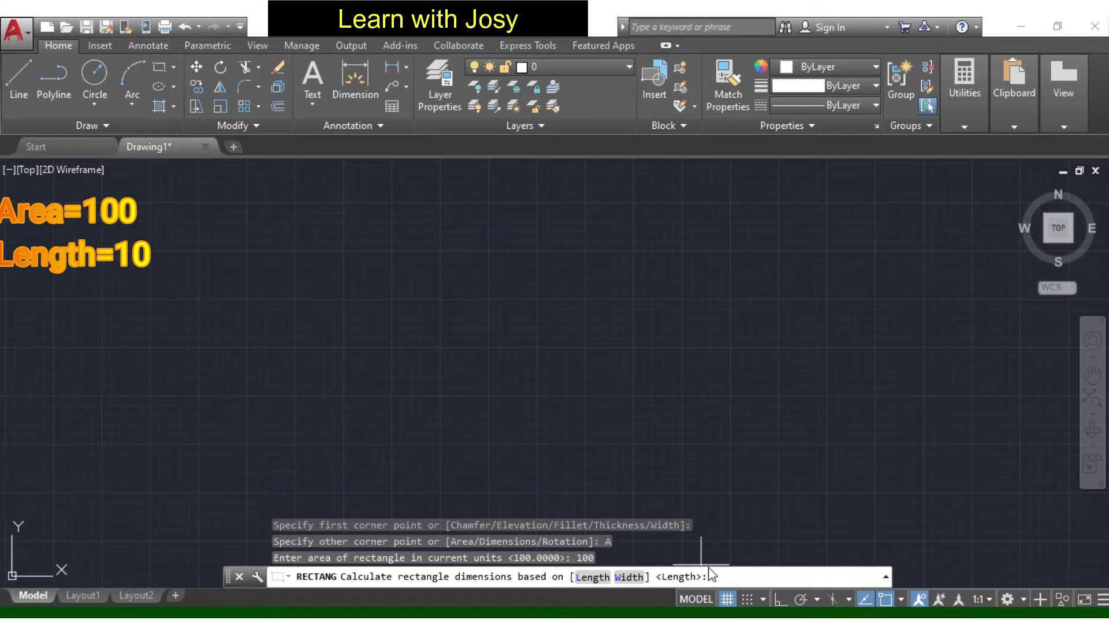
left_click(592, 577)
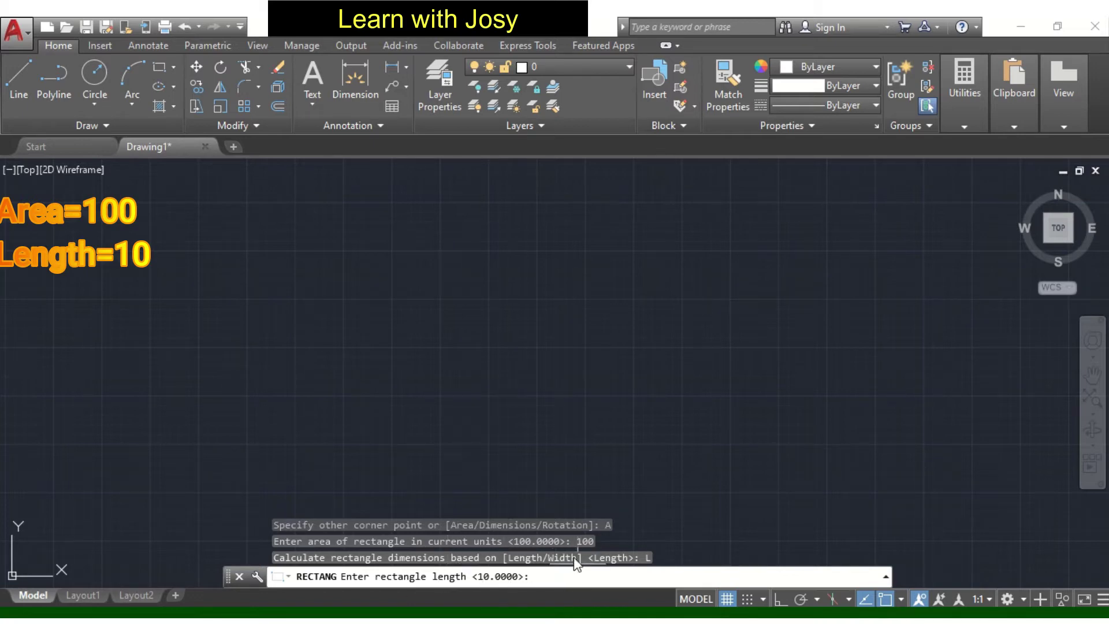
type("10")
key("Return")
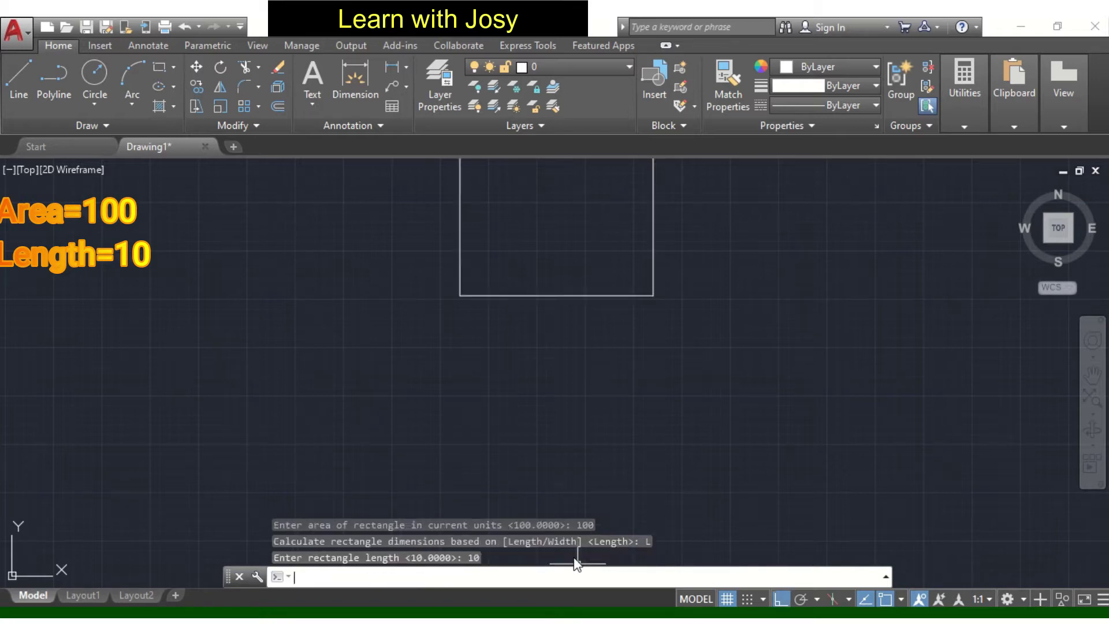
scroll(659, 292, "down", 4)
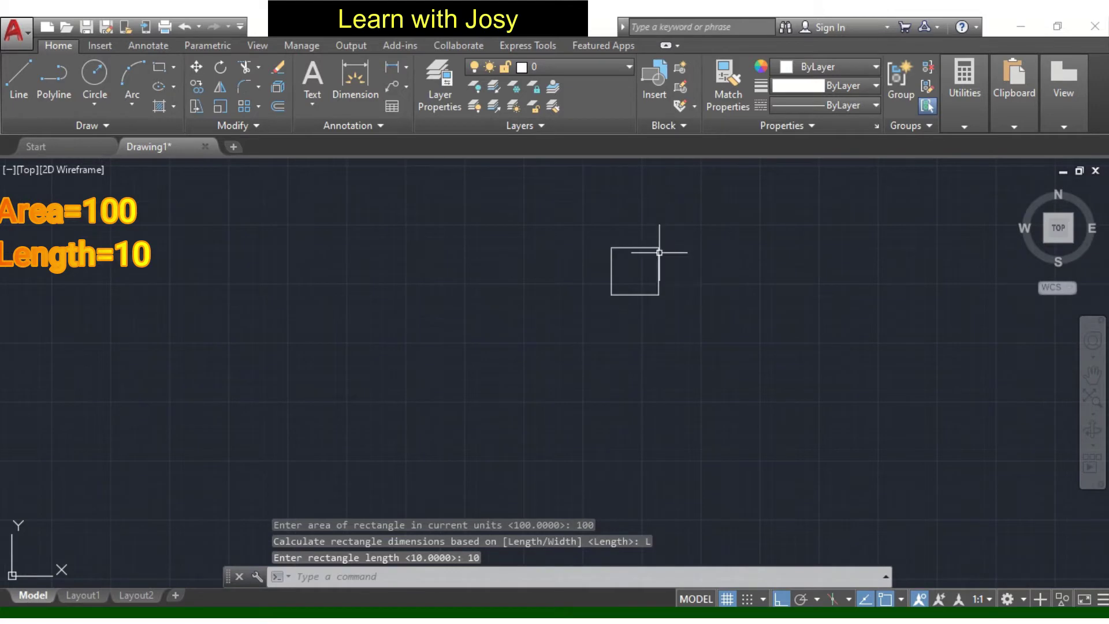
middle_click_drag(674, 239, 545, 339)
scroll(496, 323, "up", 2)
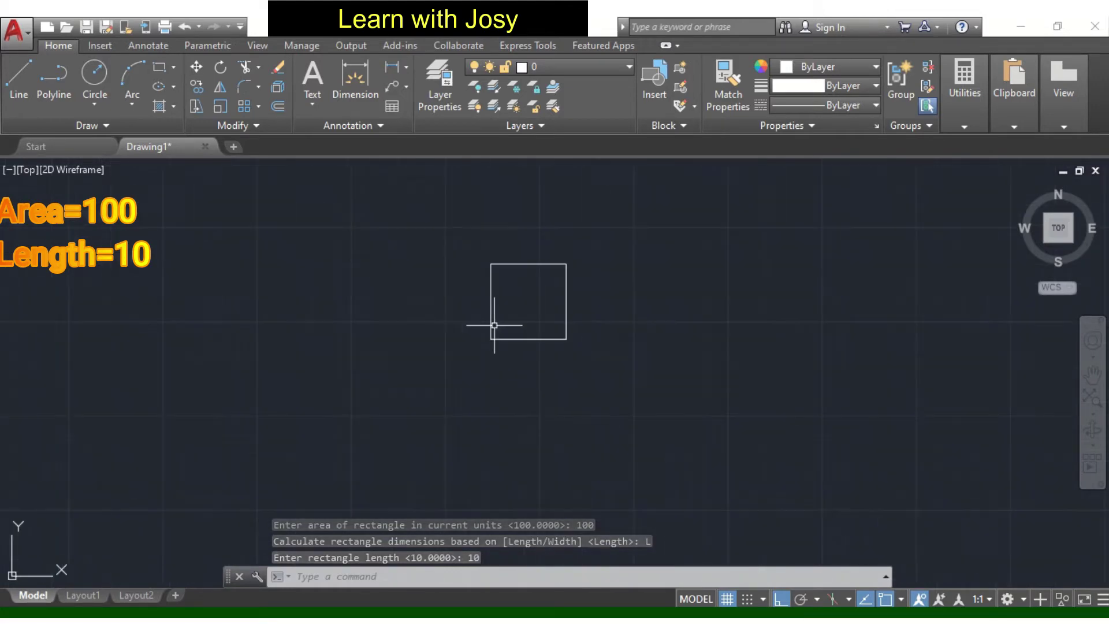
scroll(507, 396, "up", 2)
Step: Add 10.0 dimensions to the square's bottom edge and right edge
left_click(356, 74)
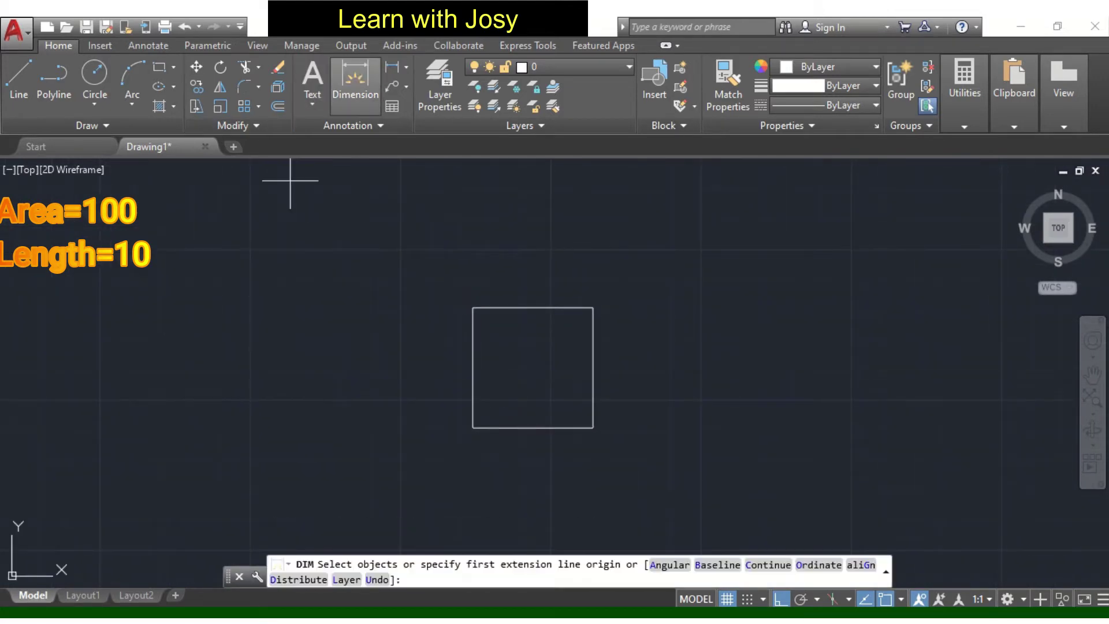
left_click(513, 426)
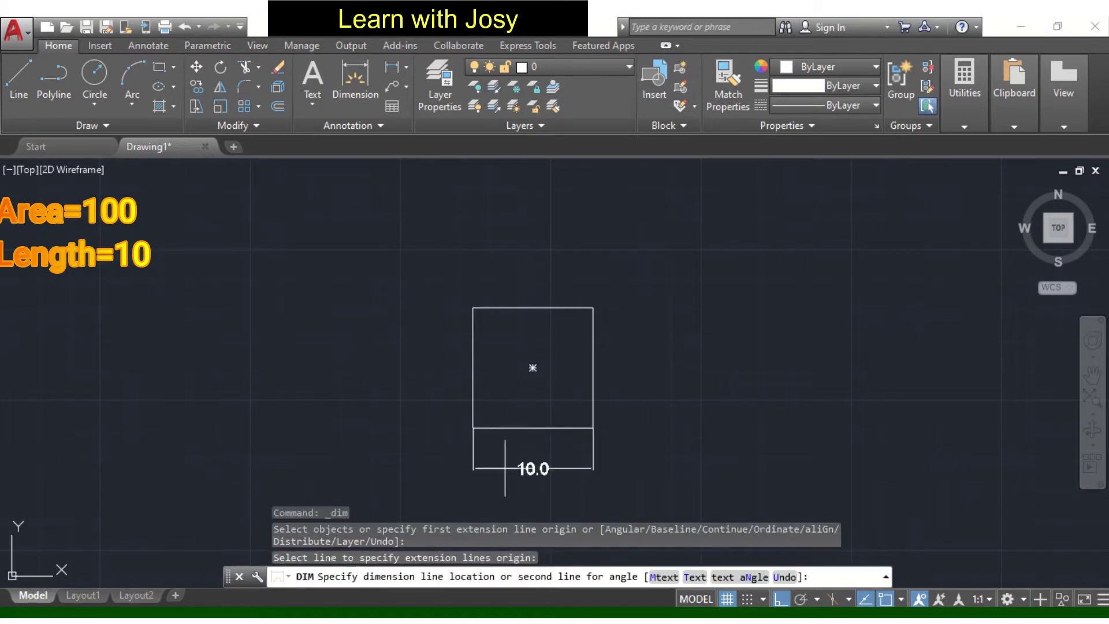
left_click(533, 468)
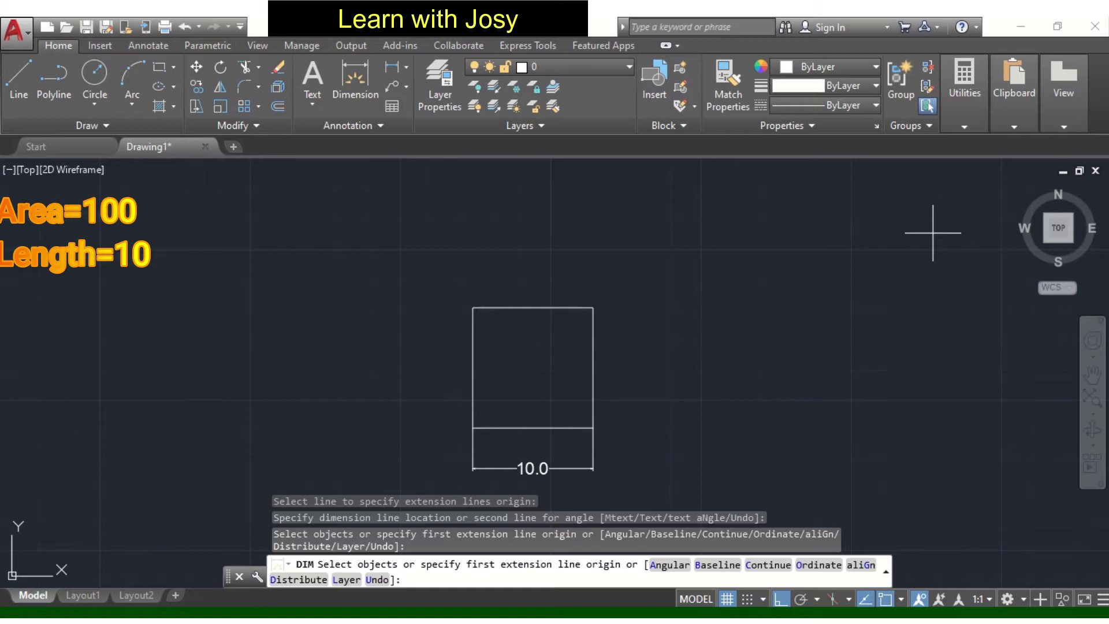
left_click(358, 78)
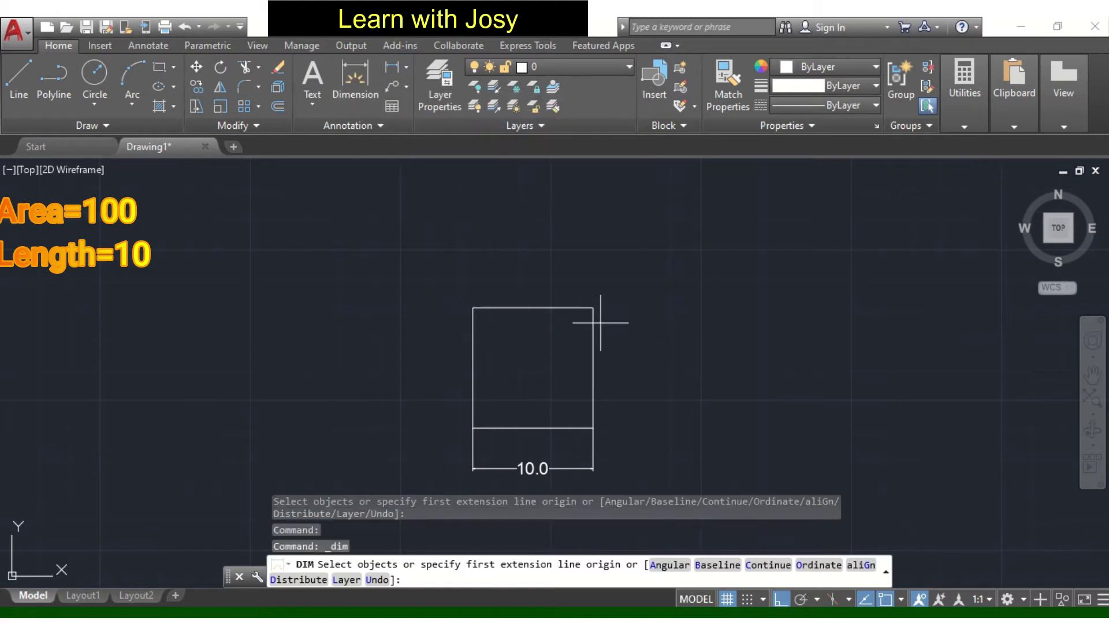
left_click(590, 322)
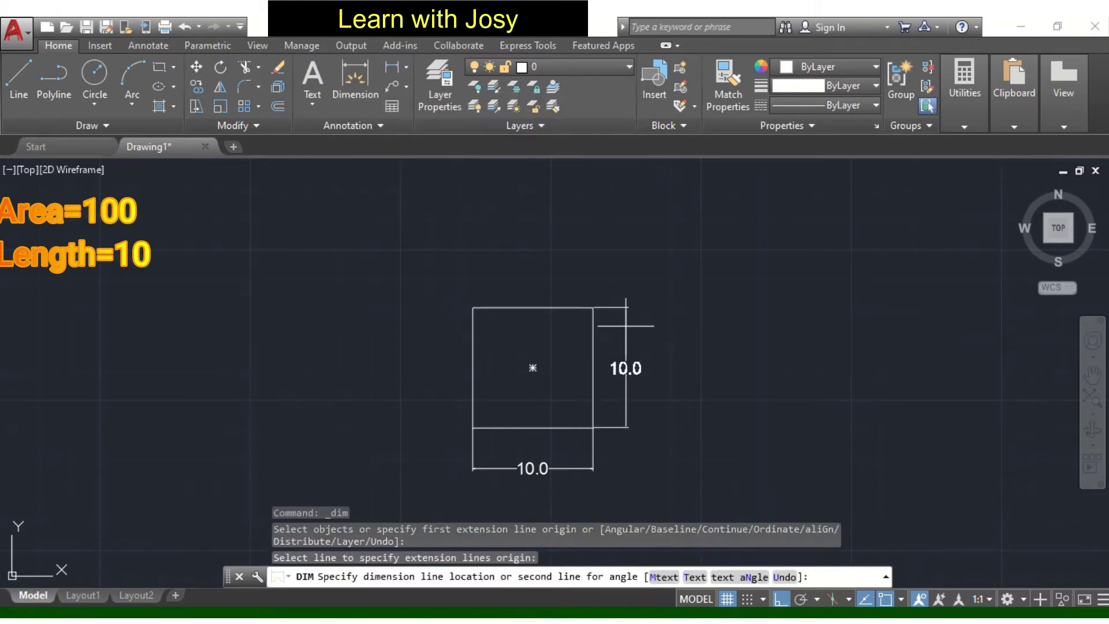
left_click(626, 317)
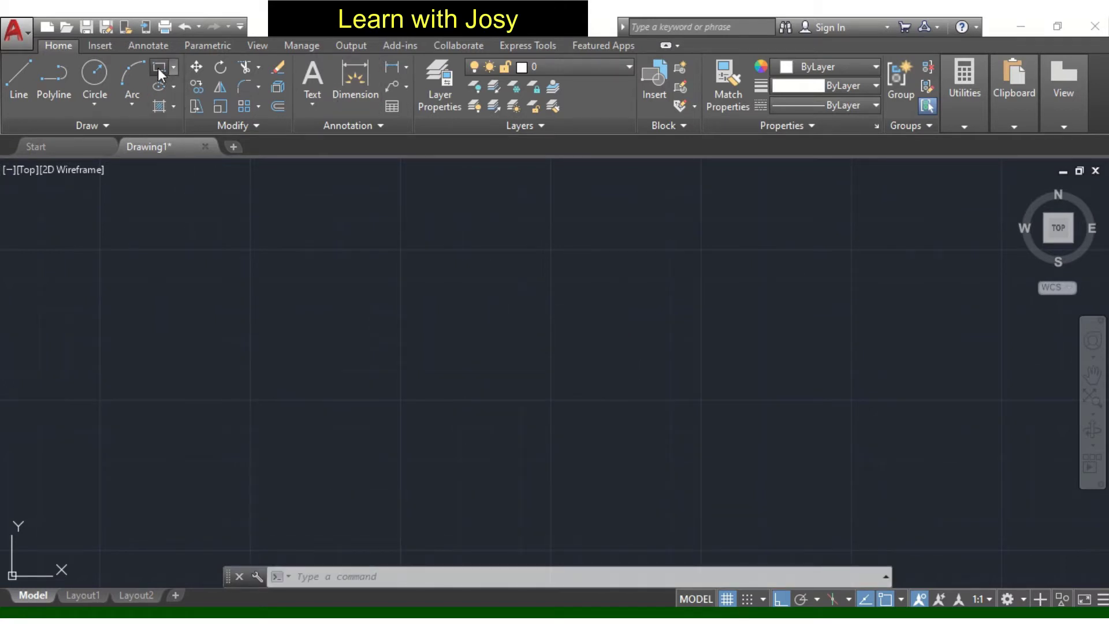
left_click(159, 68)
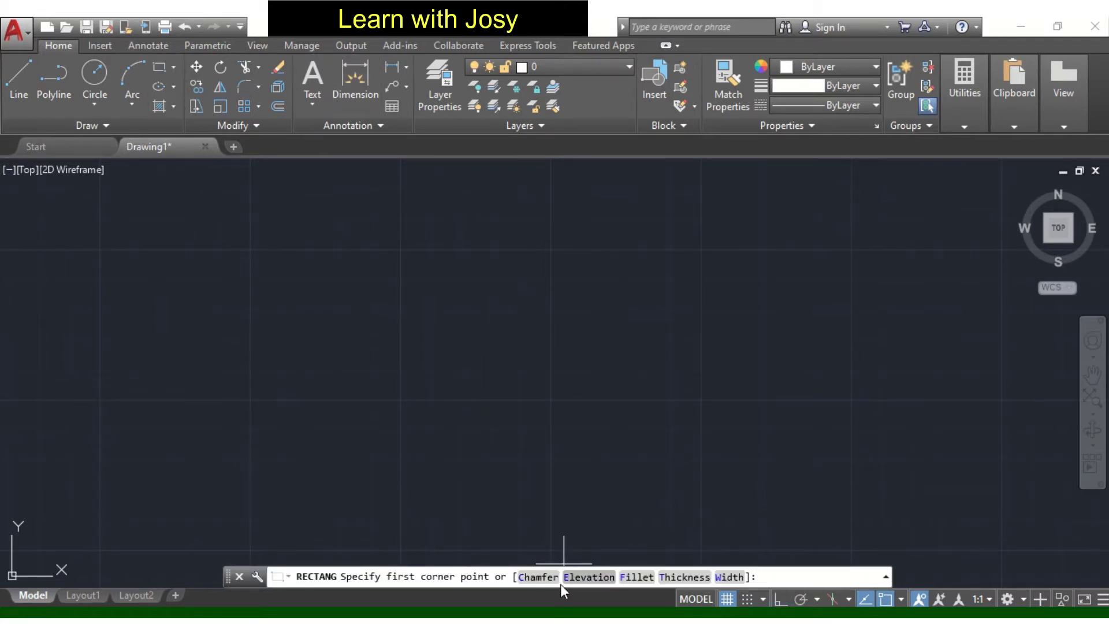
Step: Draw a rectangle from a picked corner with area 200 and width 10
left_click(365, 281)
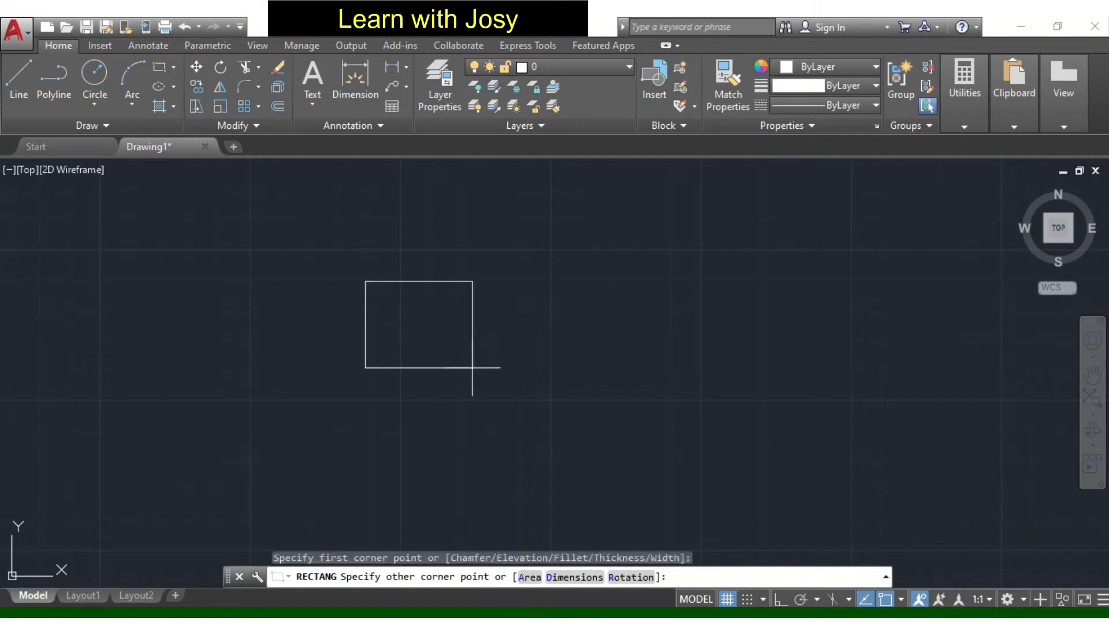
left_click(528, 576)
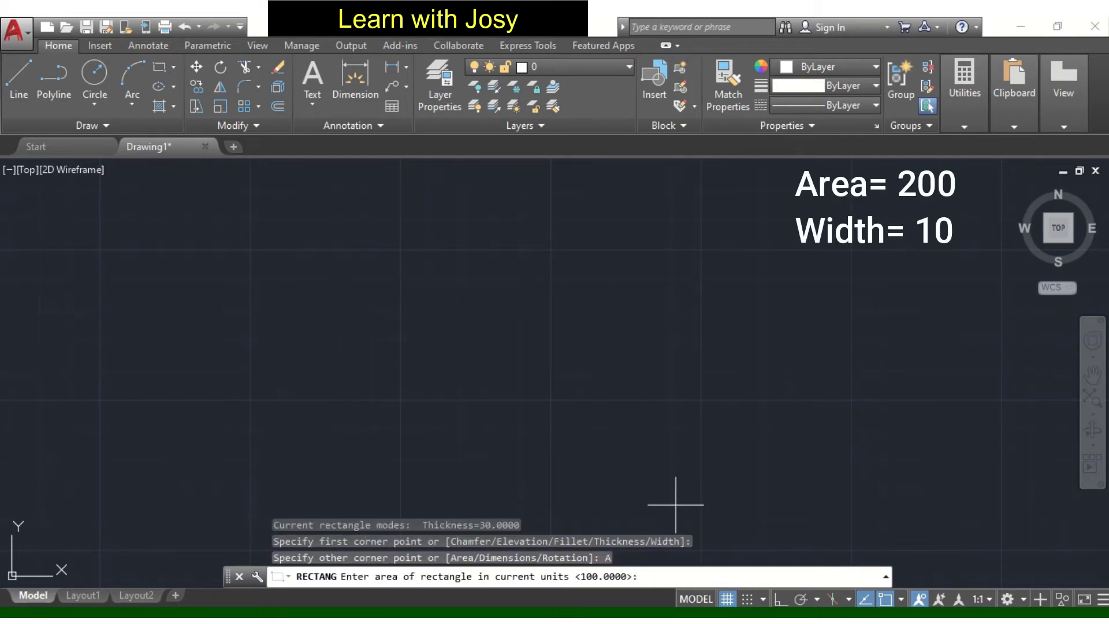
type("200")
key("Return")
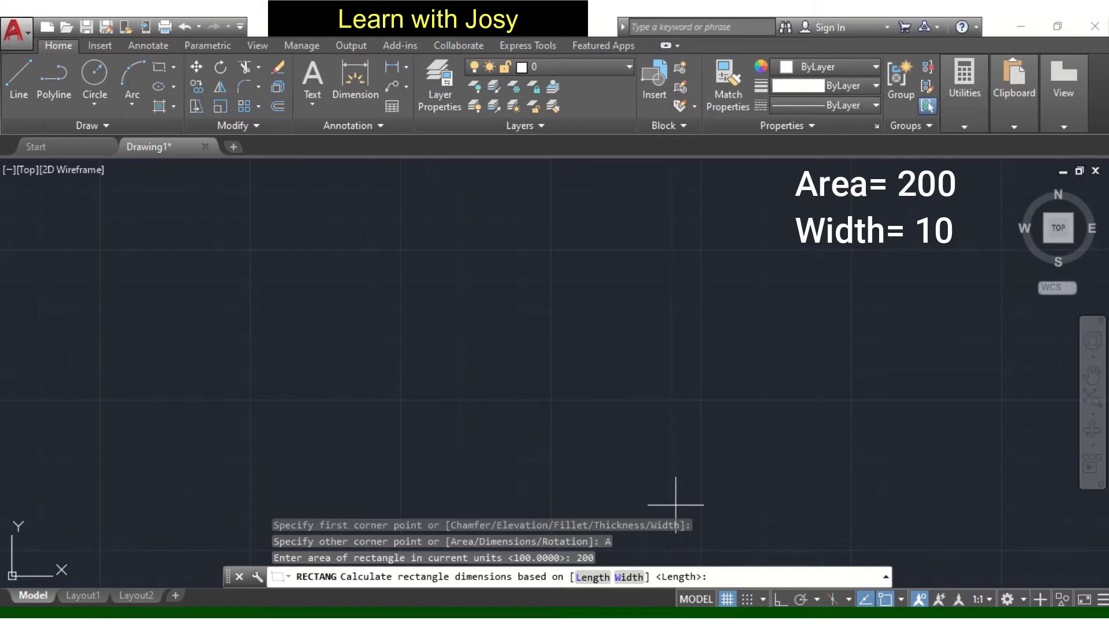
left_click(630, 577)
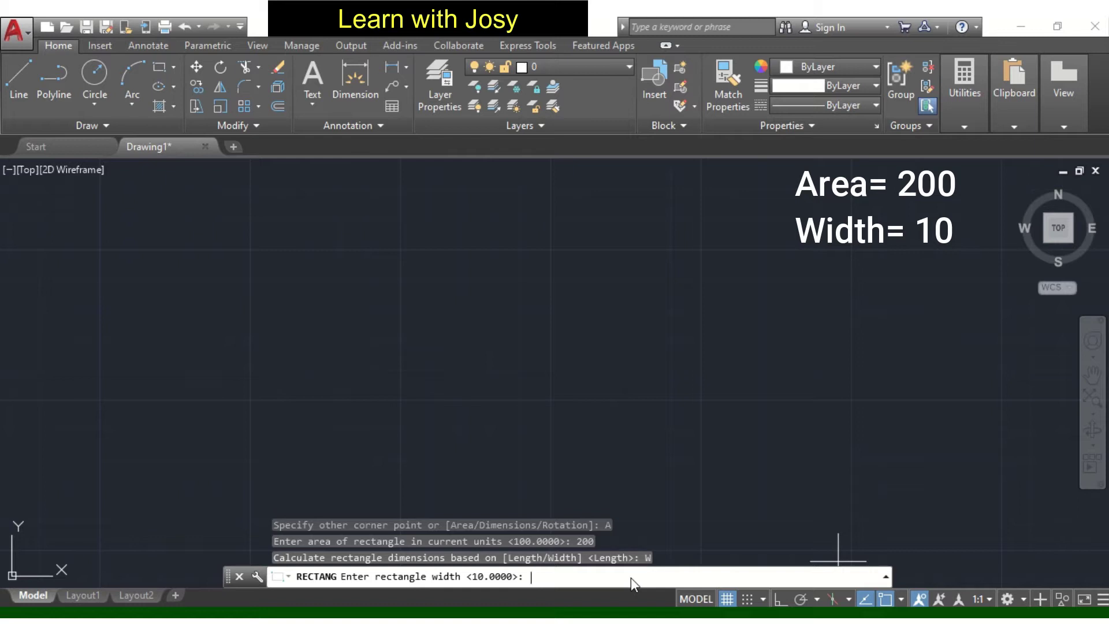
type("10")
key("Return")
middle_click_drag(601, 310, 567, 418)
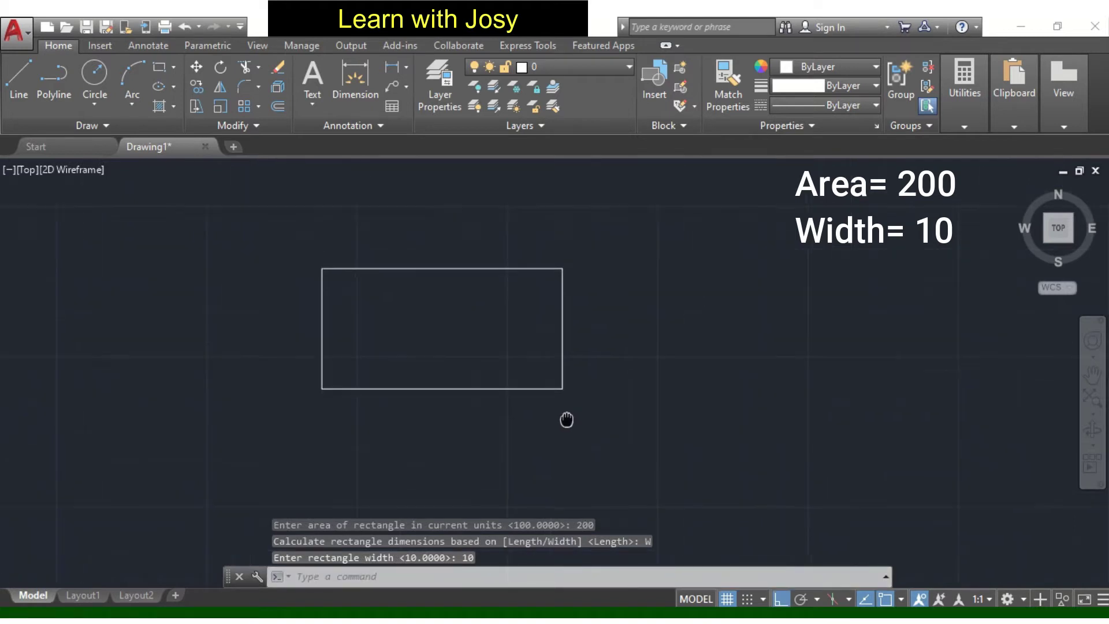
left_click(357, 79)
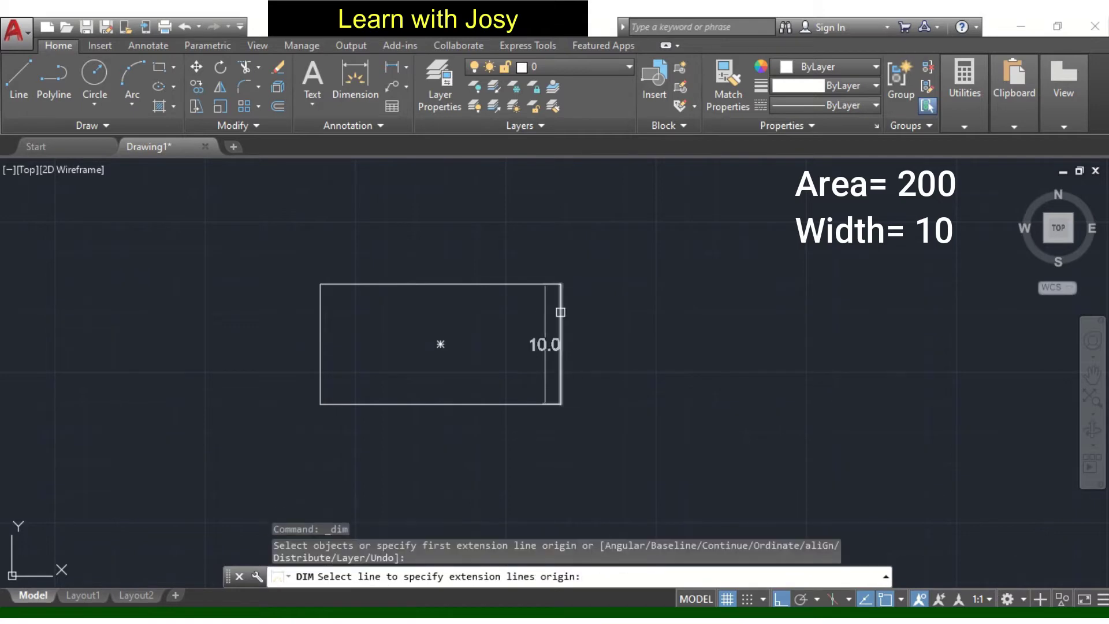
Step: Dimension the rectangle's right edge as 10.0 and bottom edge as 20.0
left_click(560, 315)
left_click(643, 312)
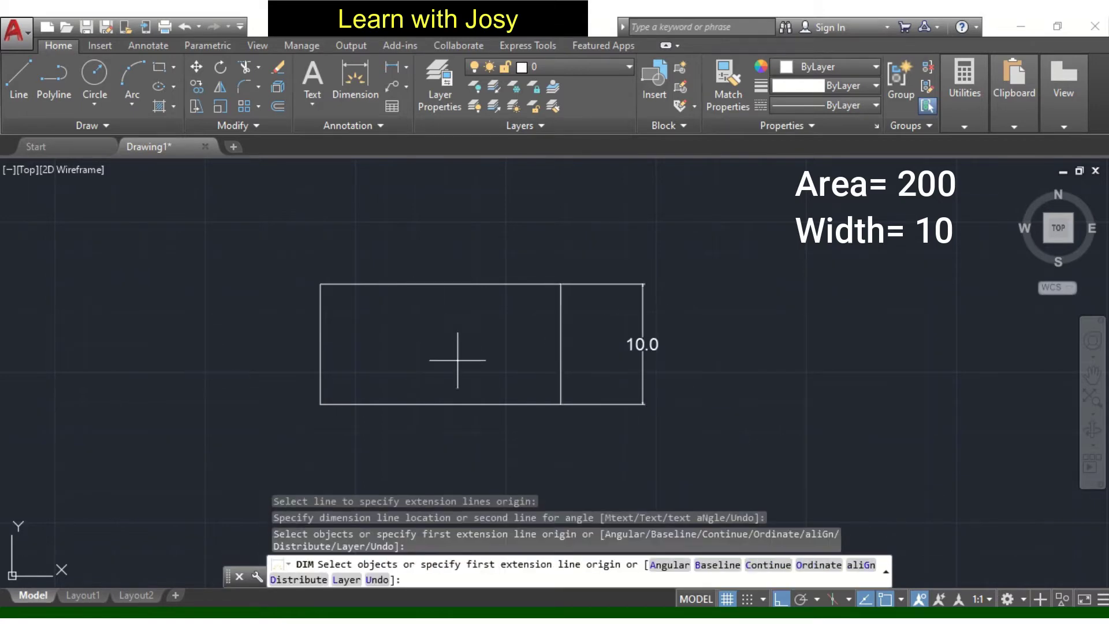
middle_click_drag(460, 364, 500, 322)
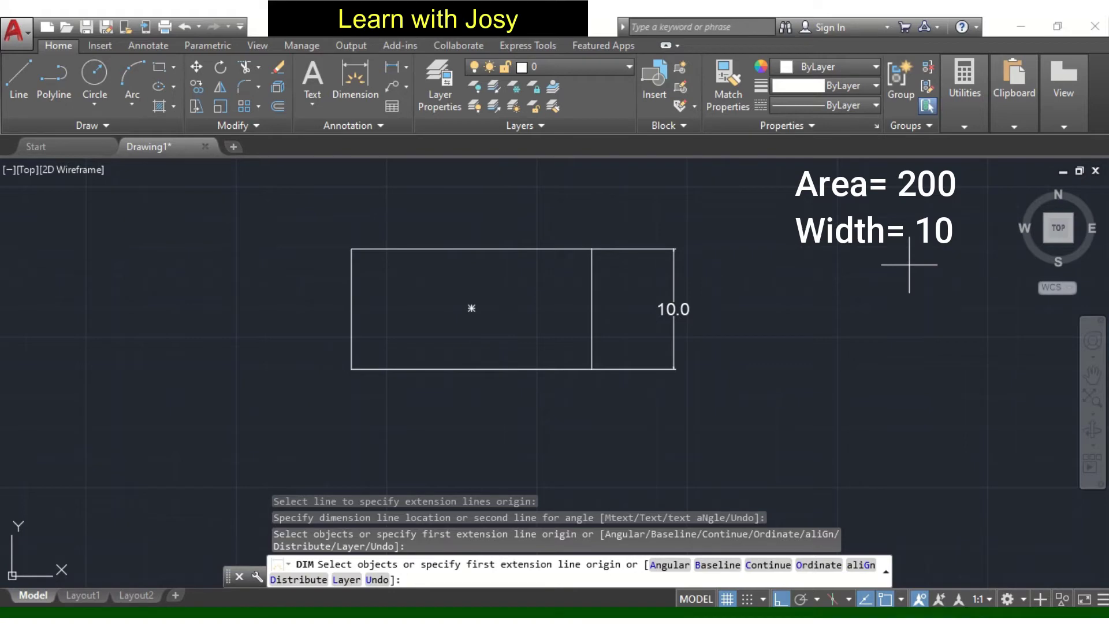
left_click(419, 370)
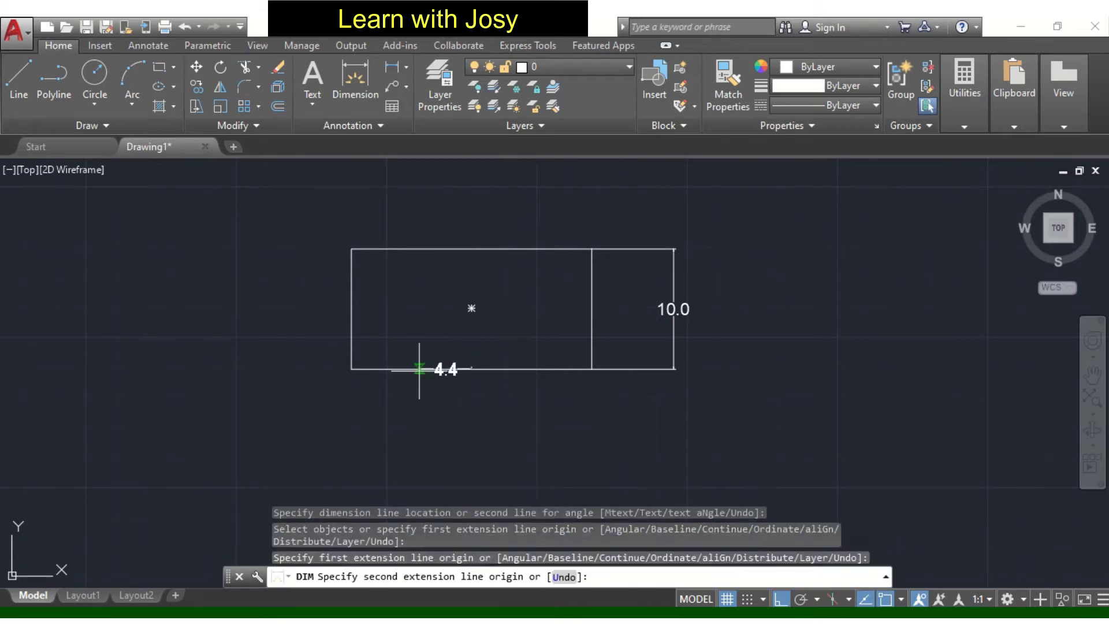
left_click(592, 370)
left_click(471, 399)
key("Return")
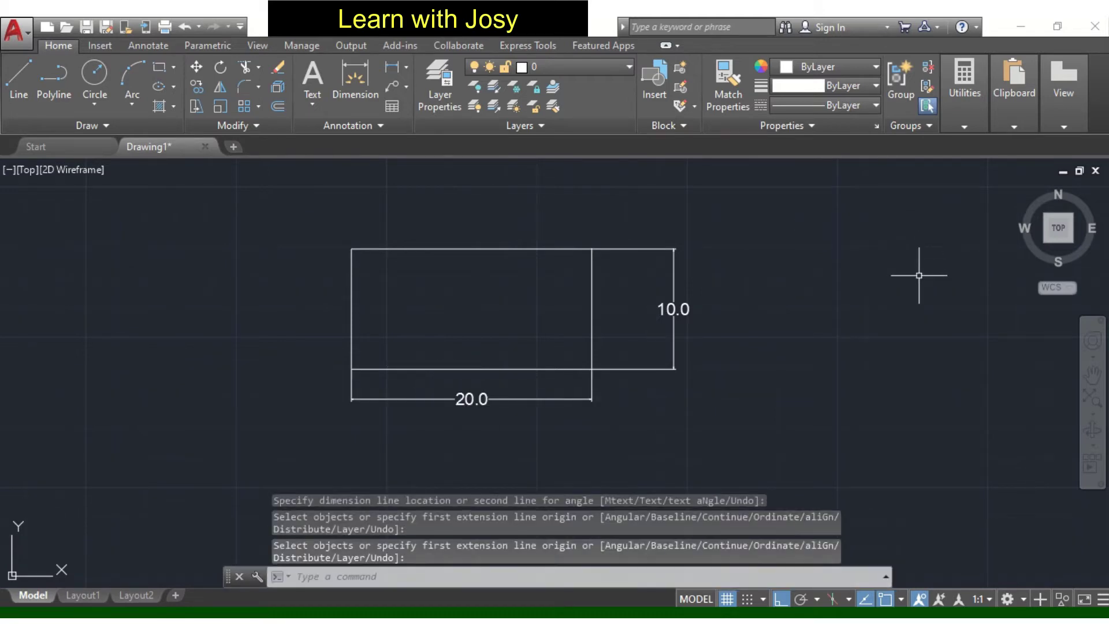
Step: Erase the rectangle and its dimensions with a crossing selection
left_click(812, 229)
left_click(352, 399)
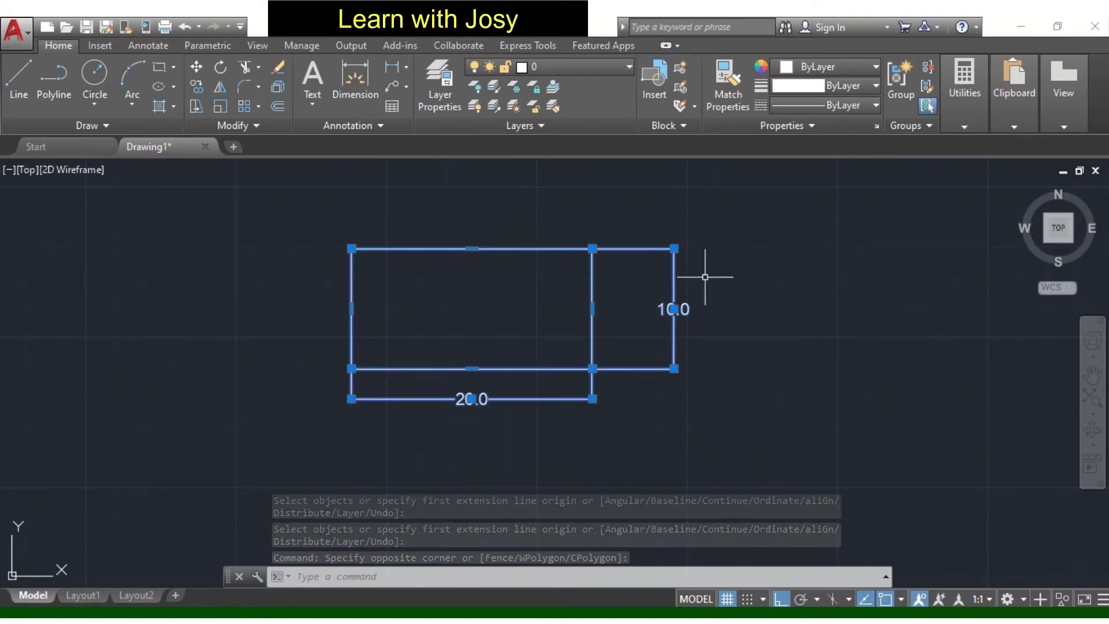
left_click(795, 191)
left_click(142, 564)
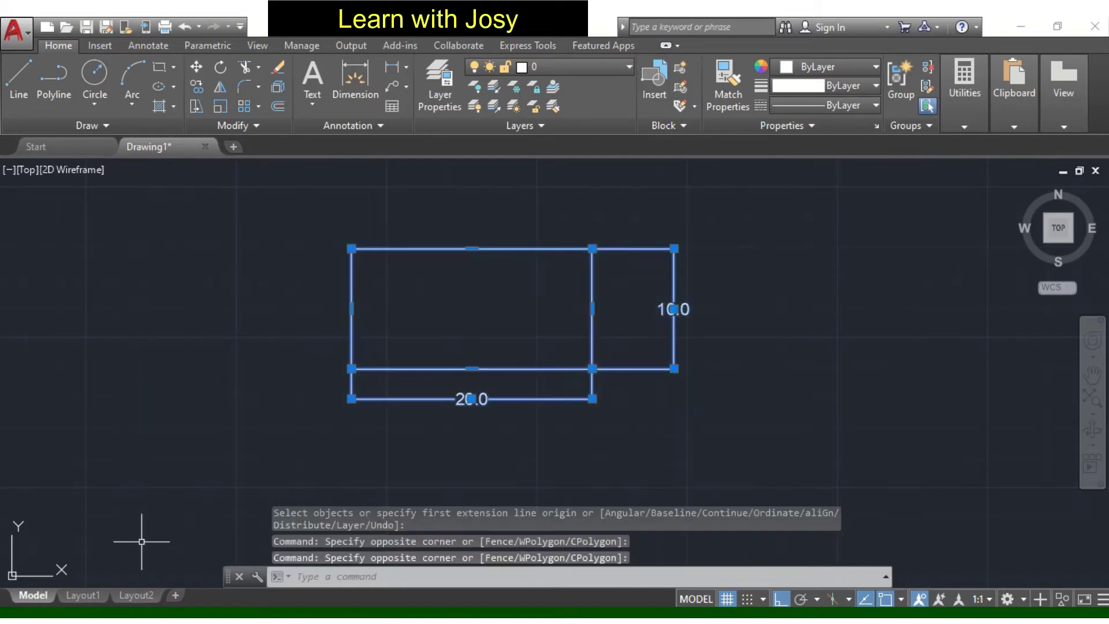
key("Delete")
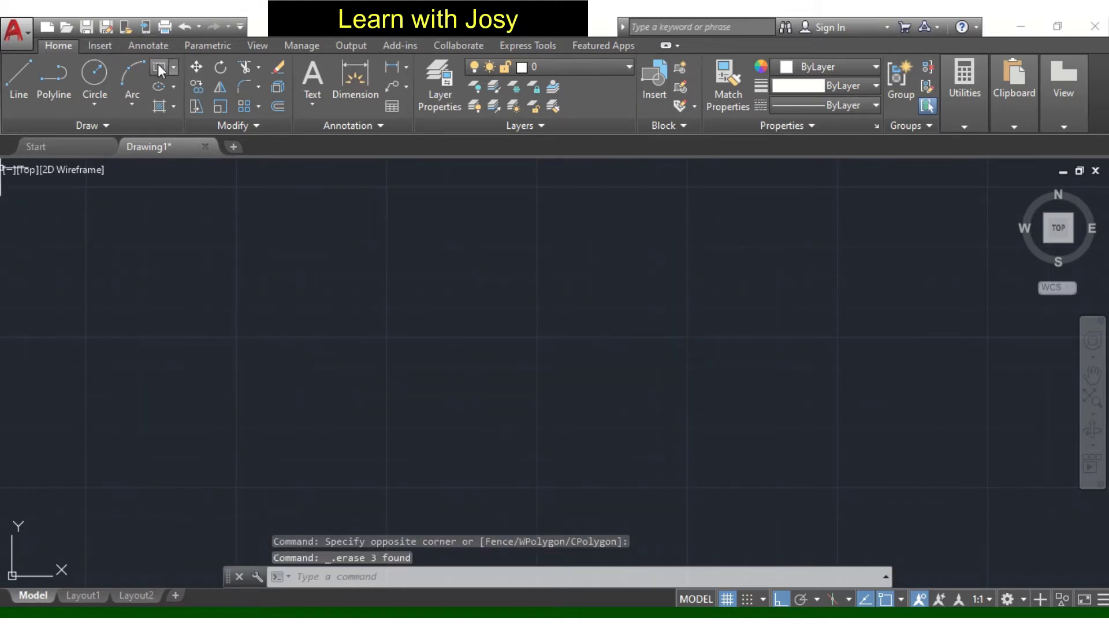
Step: Draw a rectangle rotated 30 degrees, from a first corner to its opposite corner
left_click(160, 68)
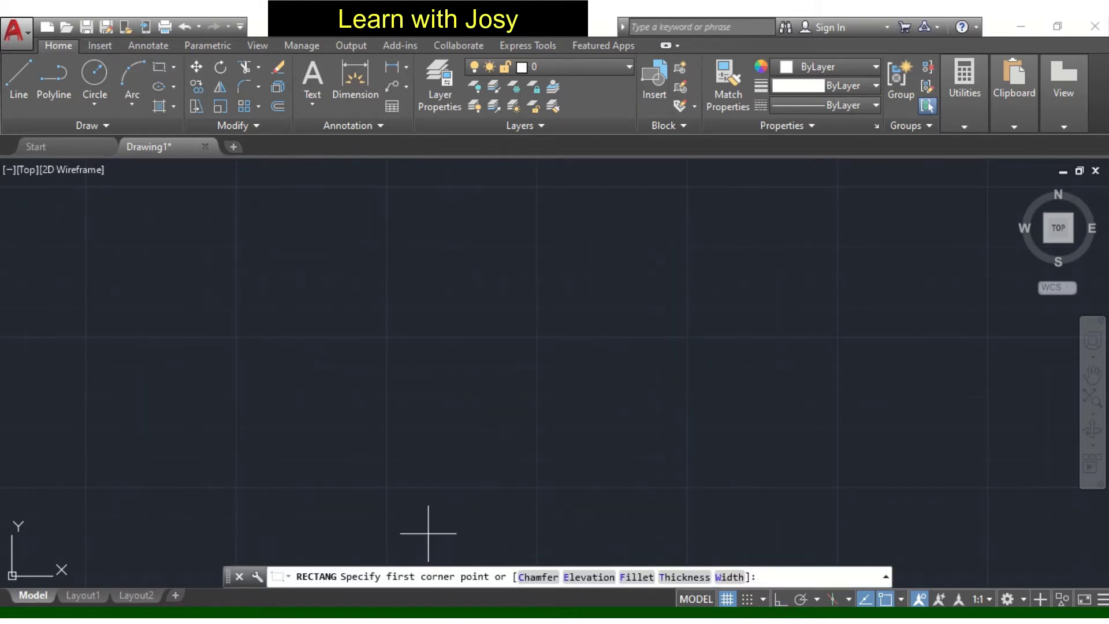
left_click(372, 278)
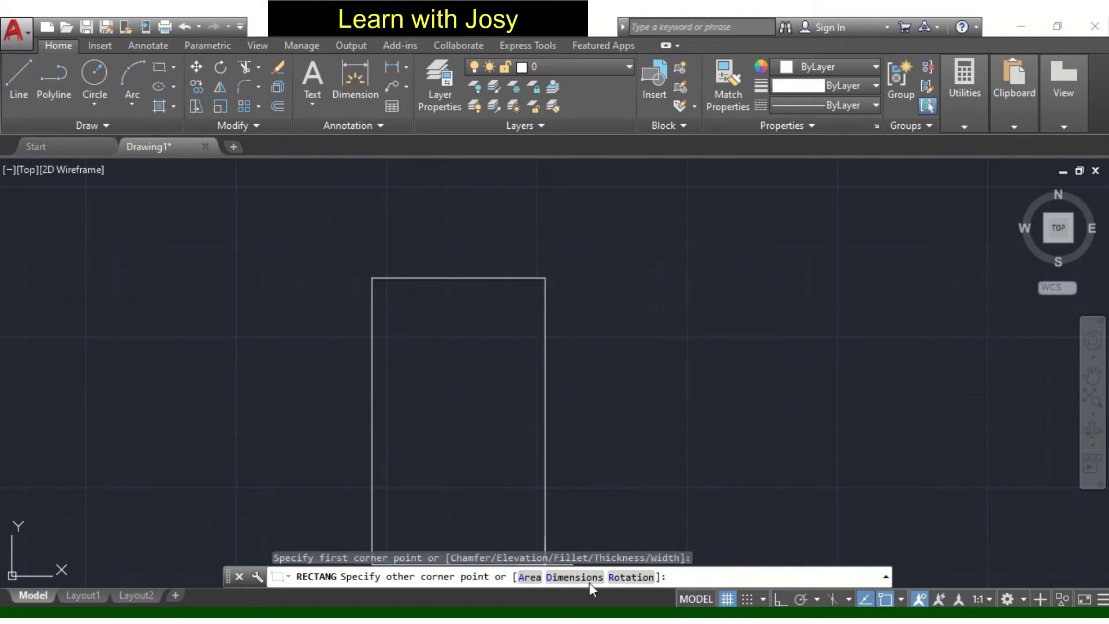
left_click(636, 581)
type("30")
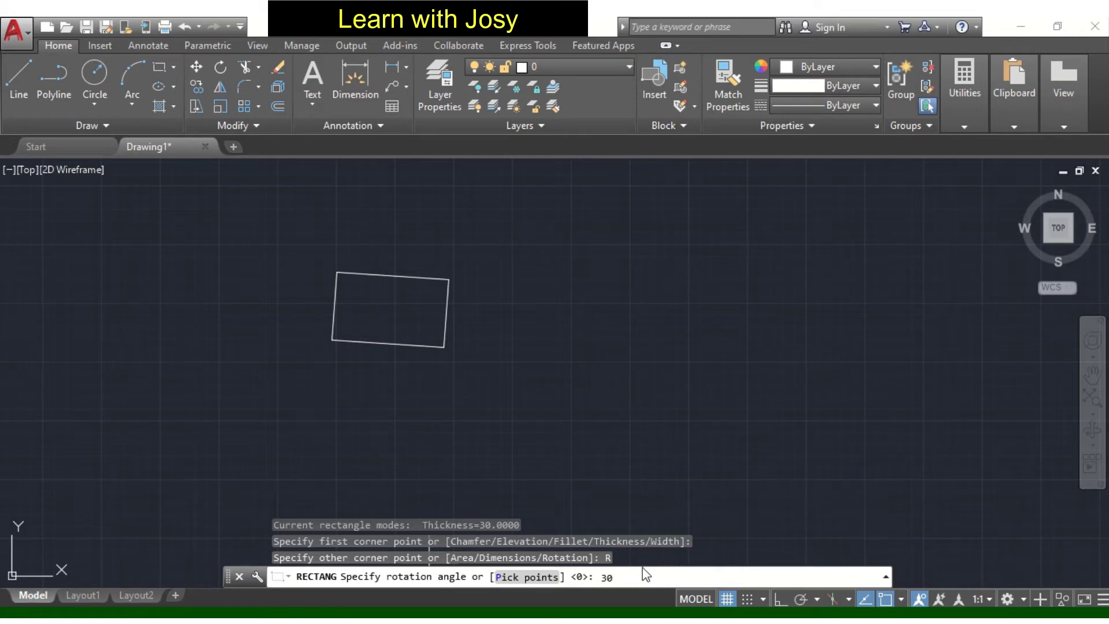
key("Return")
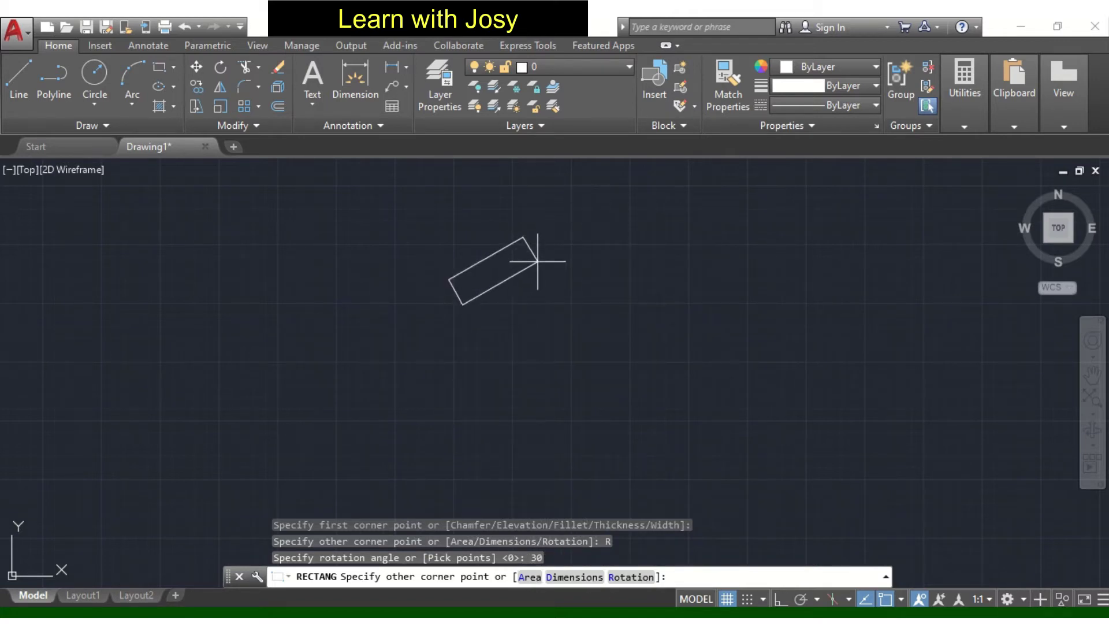
scroll(530, 262, "up", 2)
scroll(592, 268, "down", 2)
scroll(515, 240, "down", 2)
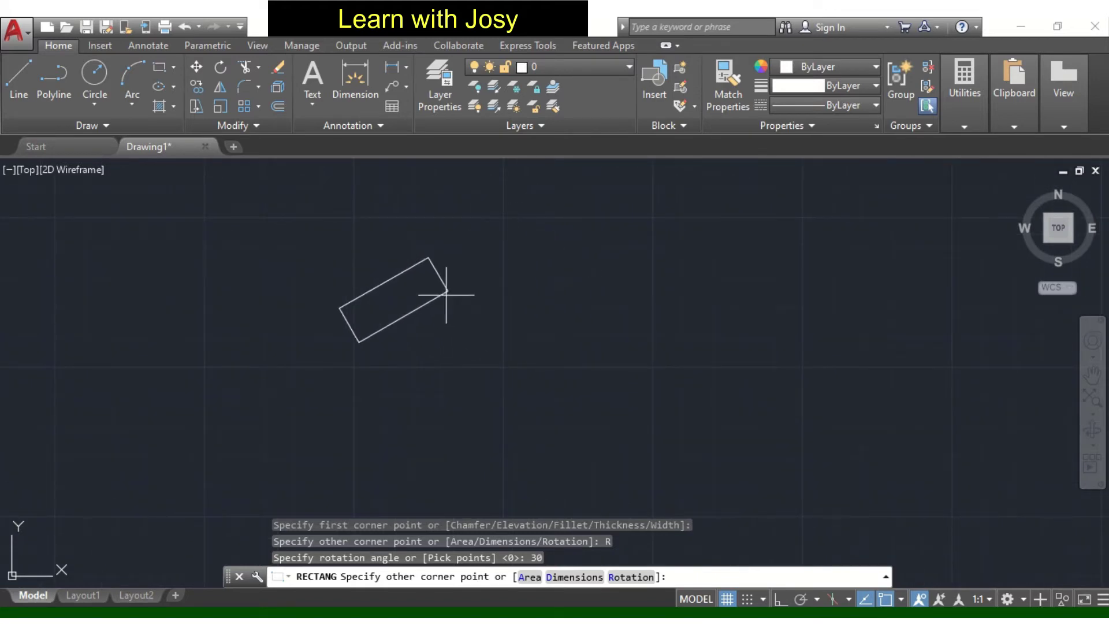
scroll(453, 293, "down", 2)
middle_click_drag(392, 324, 533, 339)
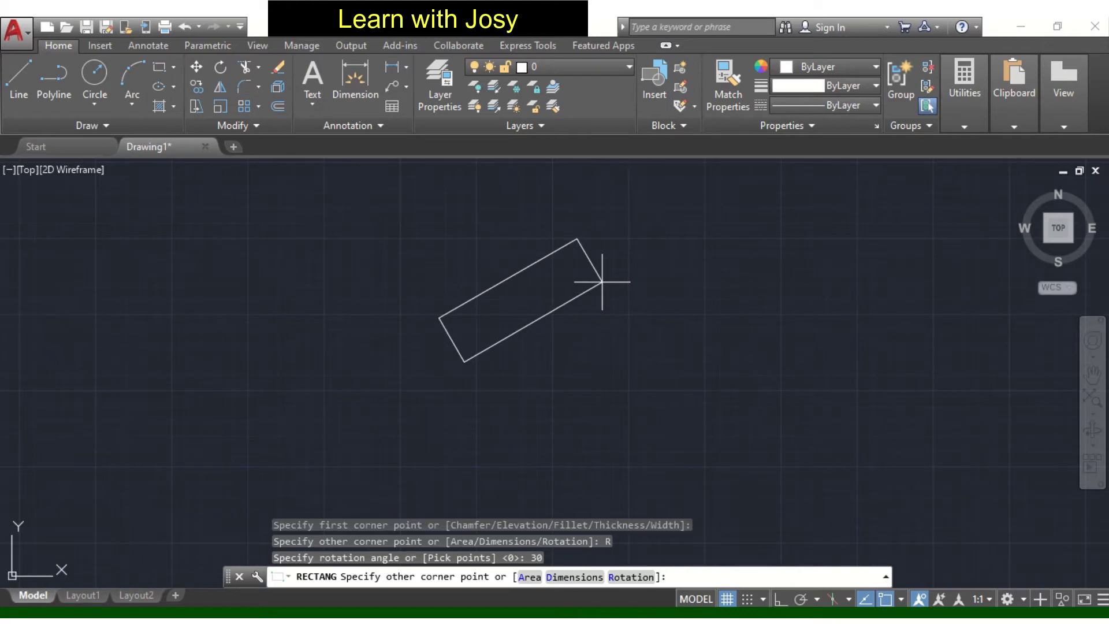
left_click(603, 282)
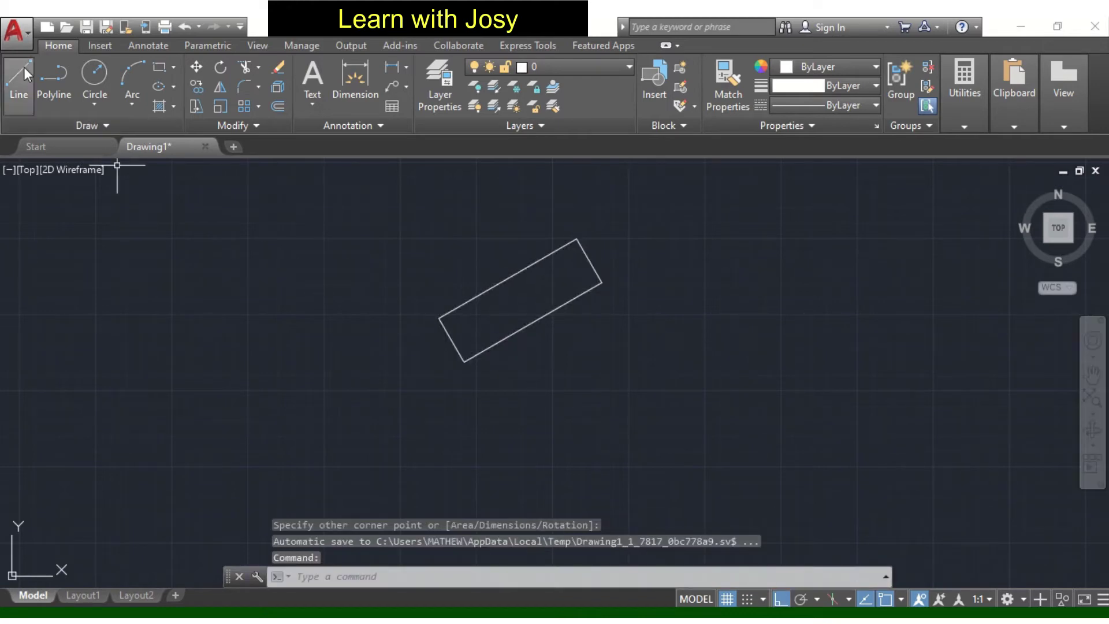
Step: Add a 30° angular dimension between the rectangle's lower edge and a horizontal line
left_click(483, 349)
left_click(522, 361)
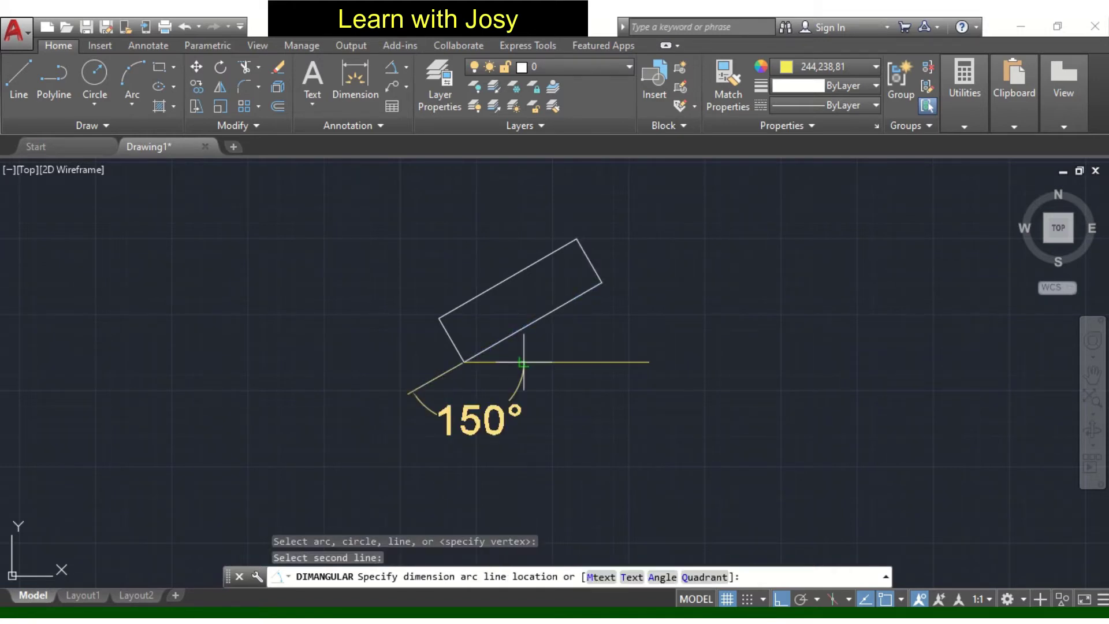
left_click(519, 350)
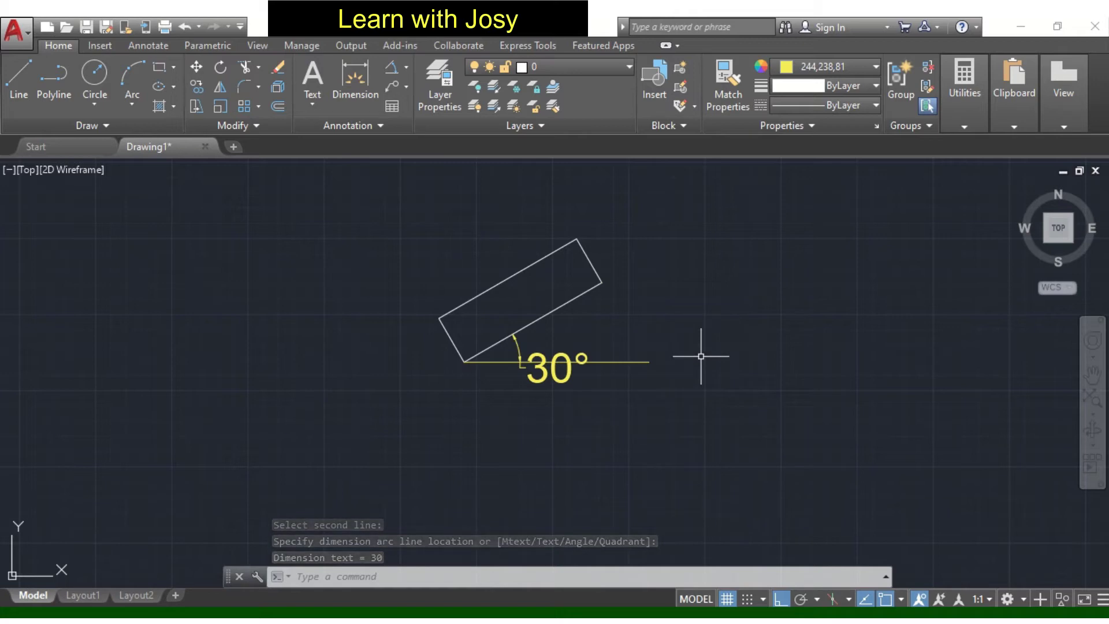
middle_click_drag(361, 282, 459, 309)
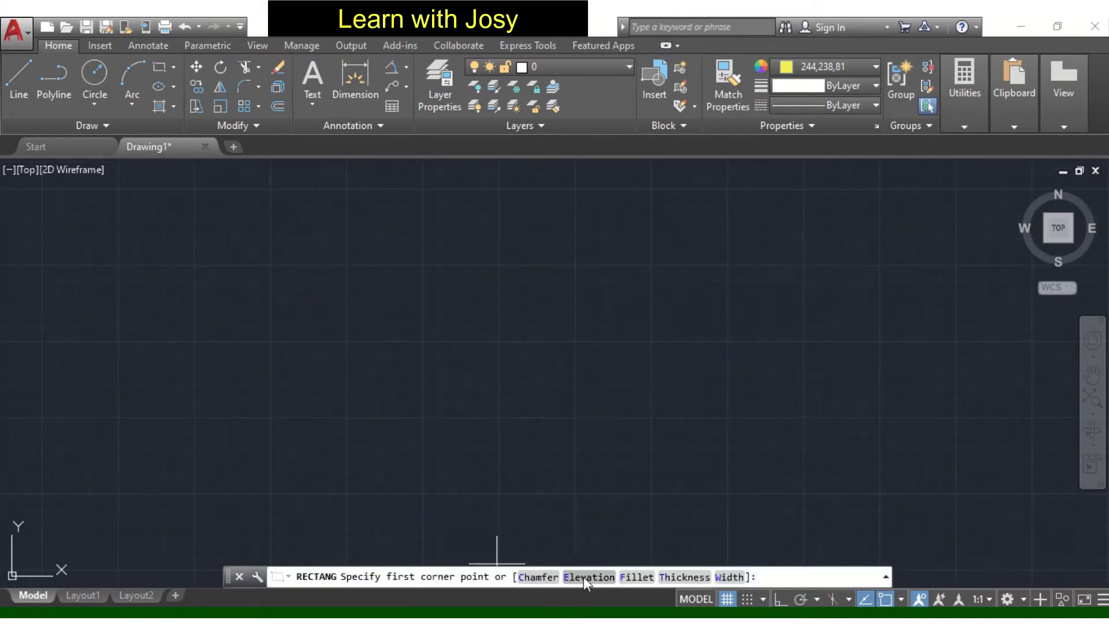
Step: Draw a 20 by 10 rectangle rotated 45°
left_click(398, 362)
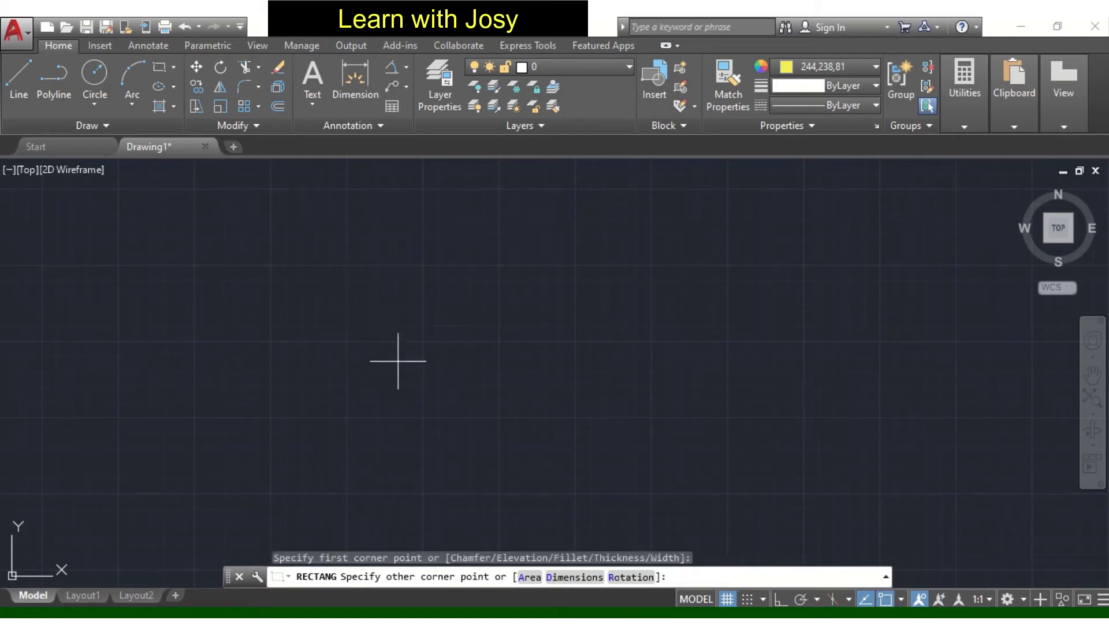
left_click(627, 578)
type("45")
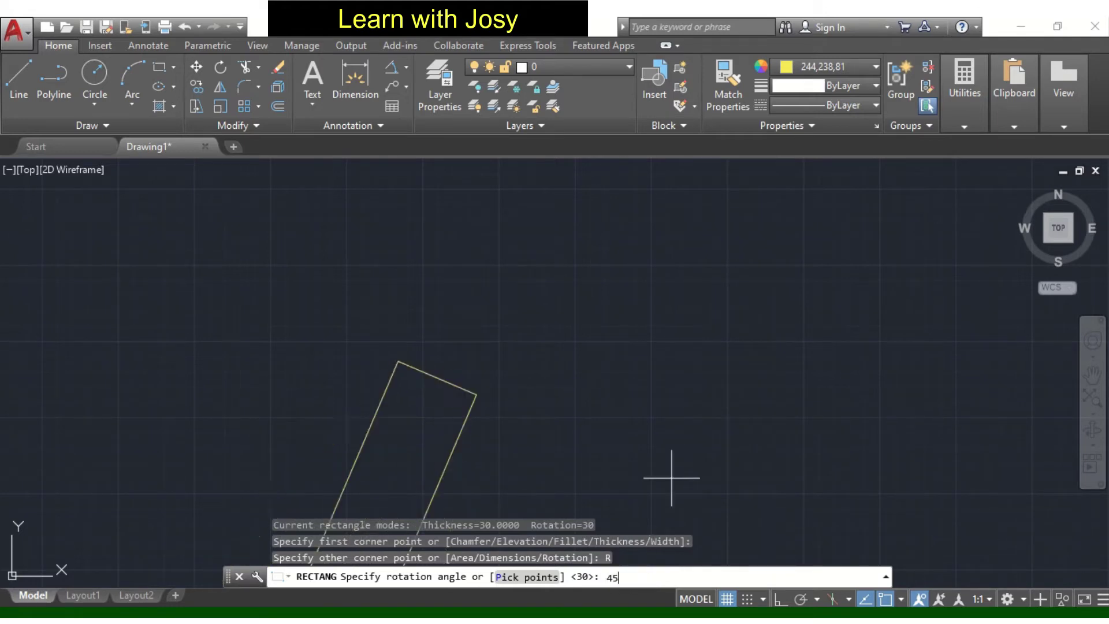
key("Return")
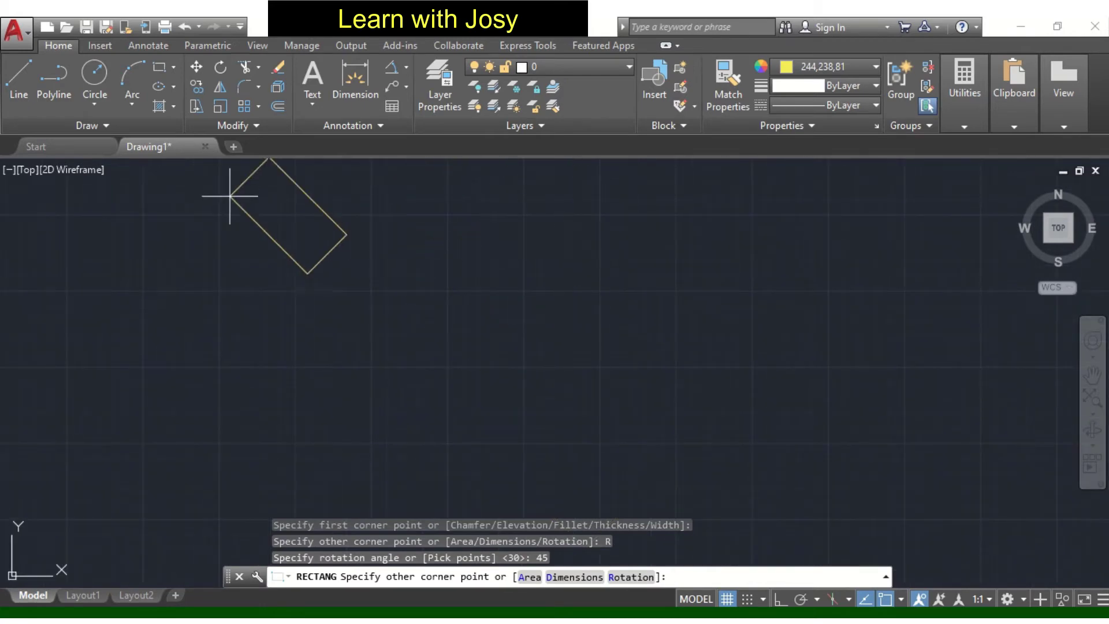
middle_click_drag(234, 190, 293, 287)
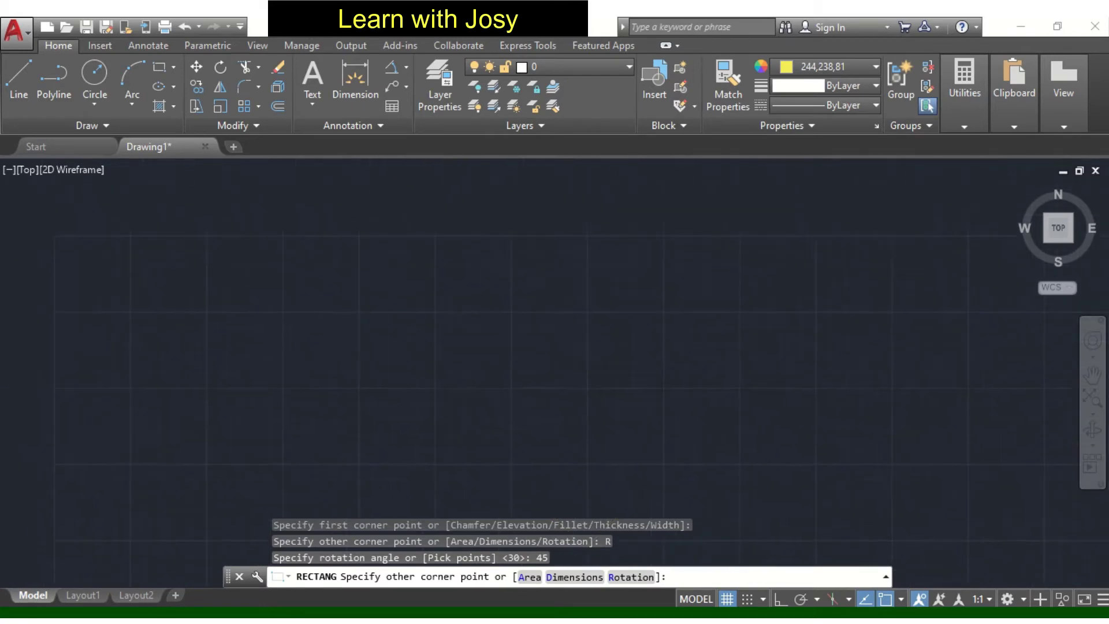
left_click(569, 577)
type("20")
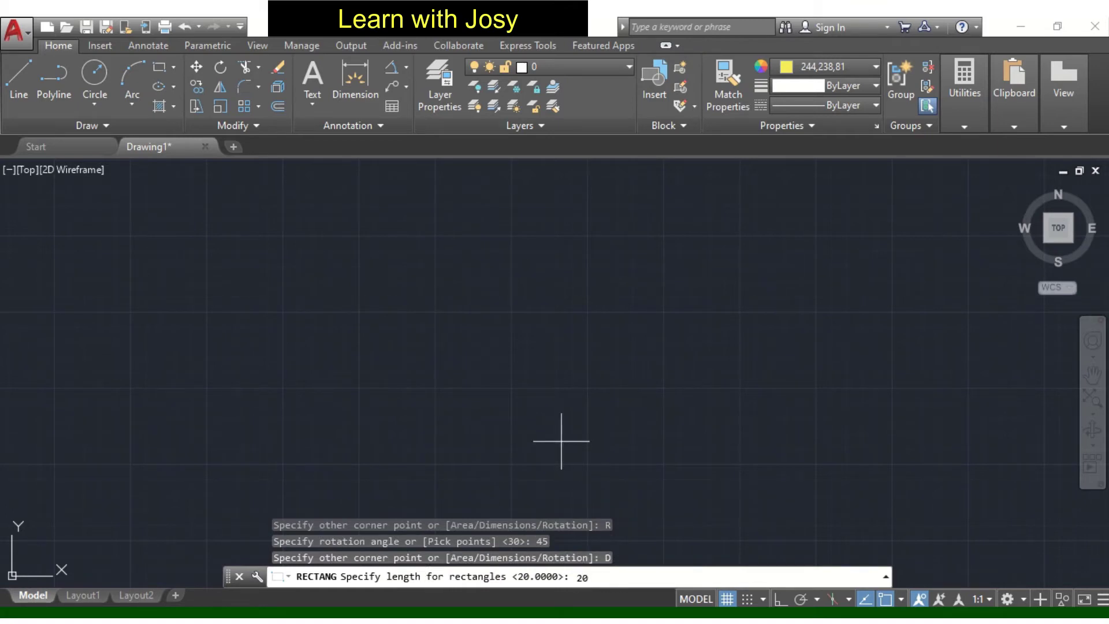
key("Return")
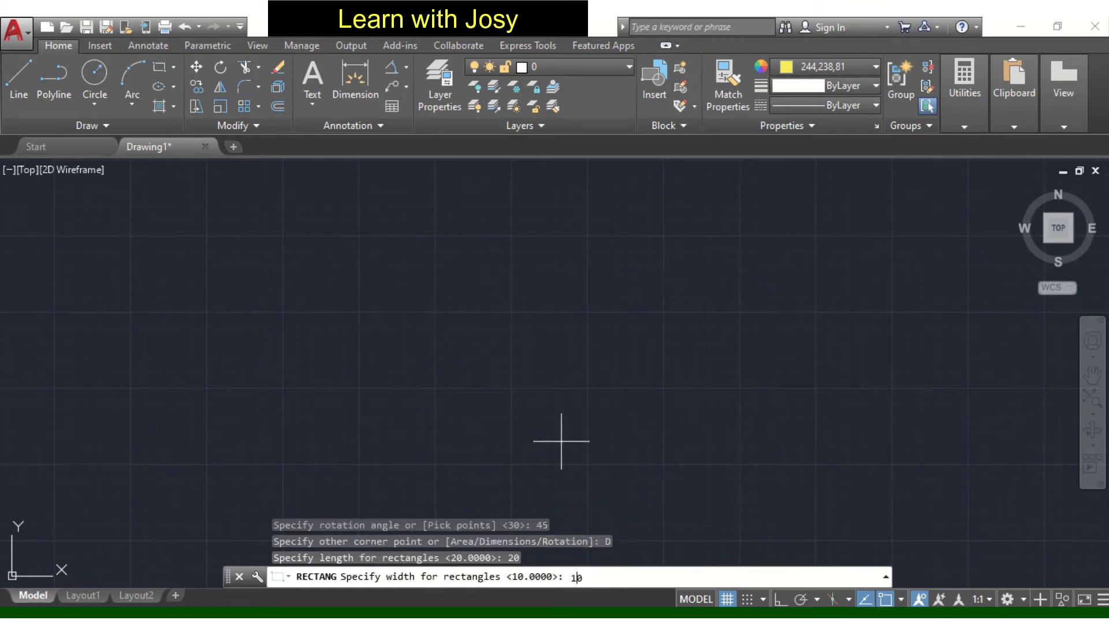
key("Return")
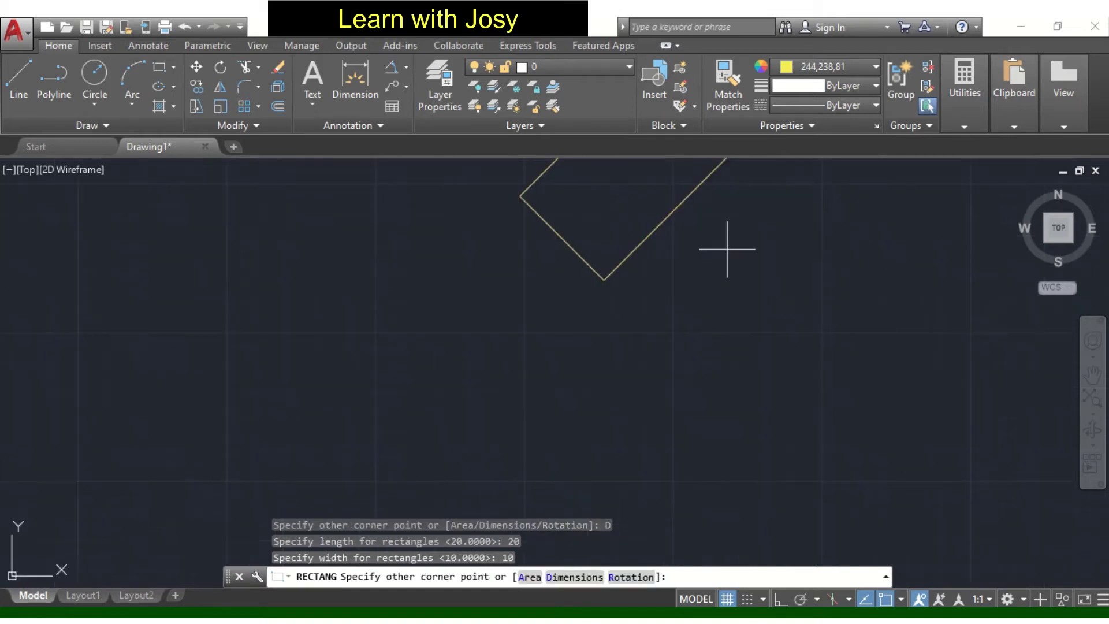
scroll(654, 352, "down", 3)
left_click(527, 391)
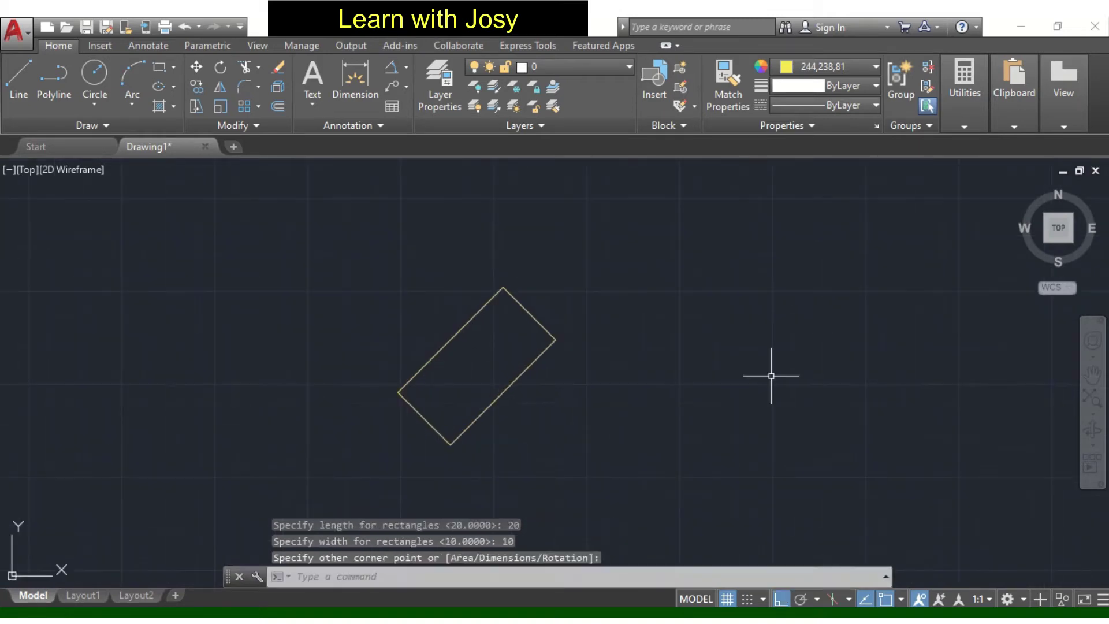
Step: Erase the temporary 10.0 and 20.0 dimensions that checked its sides
scroll(589, 445, "up", 1)
scroll(612, 408, "up", 1)
scroll(602, 382, "up", 2)
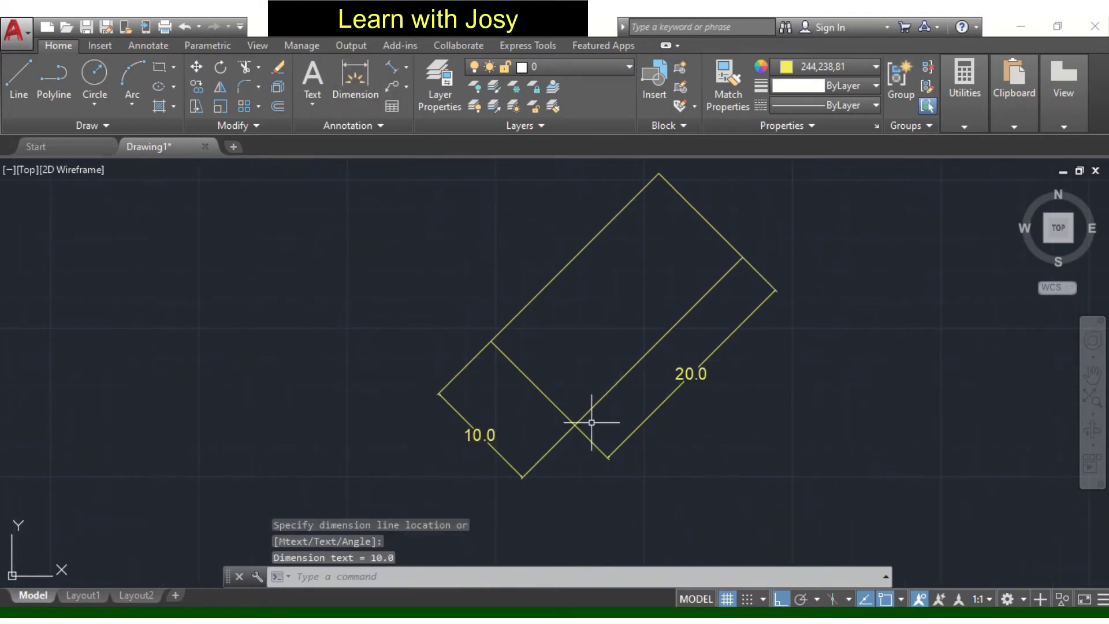
key("Escape")
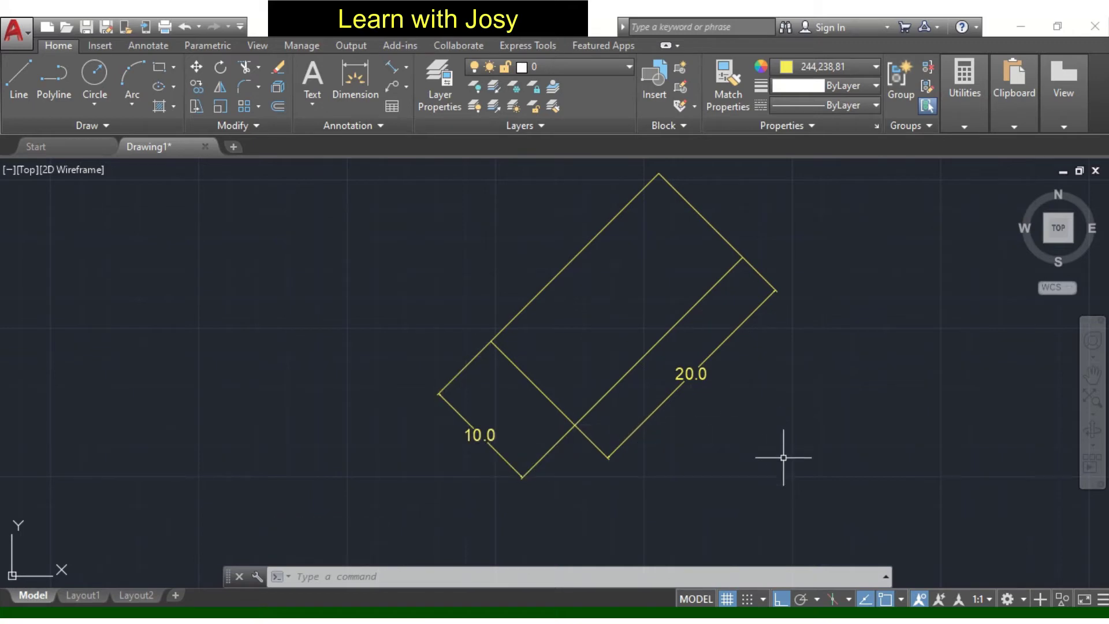
key("Delete")
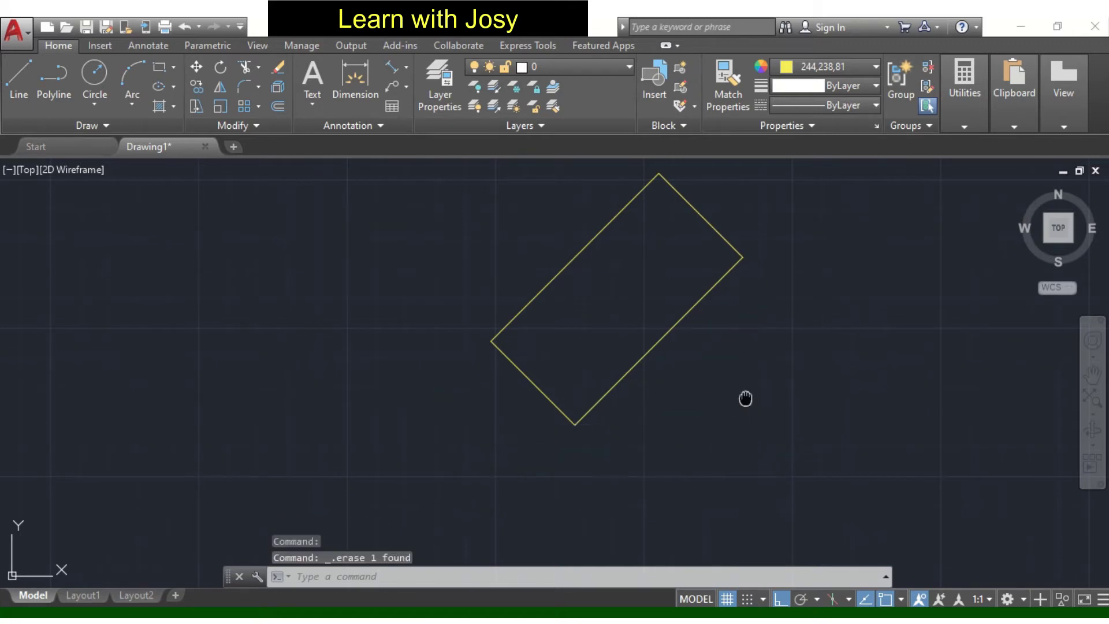
Step: Draw a narrow rectangle below, its rotation taken from the first rectangle's bottom and right corners
left_click(158, 67)
key("F8")
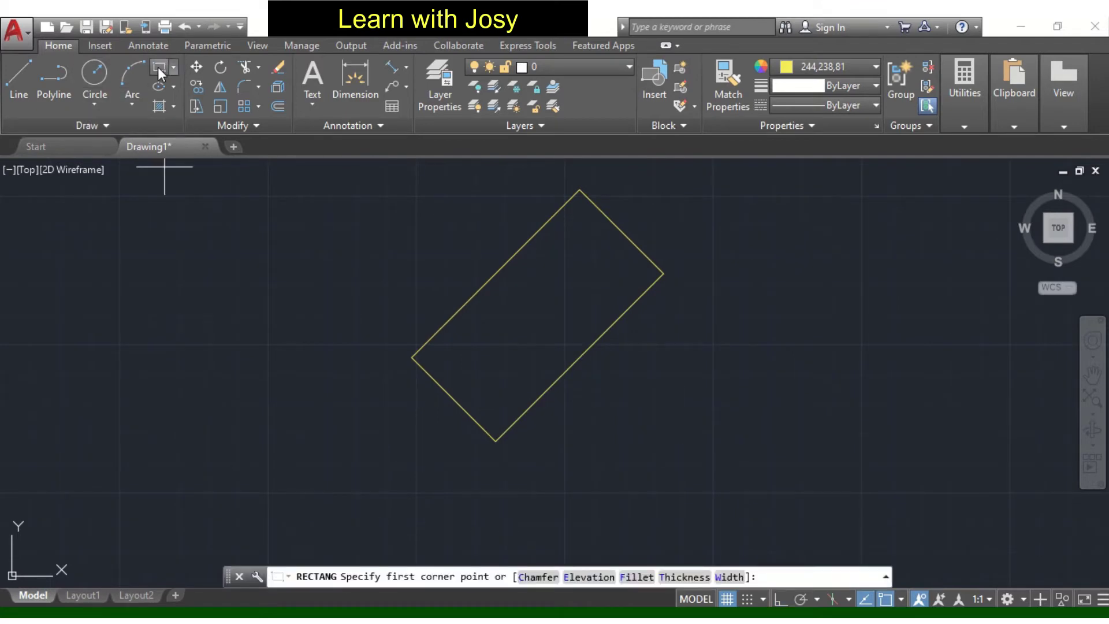
scroll(533, 379, "down", 2)
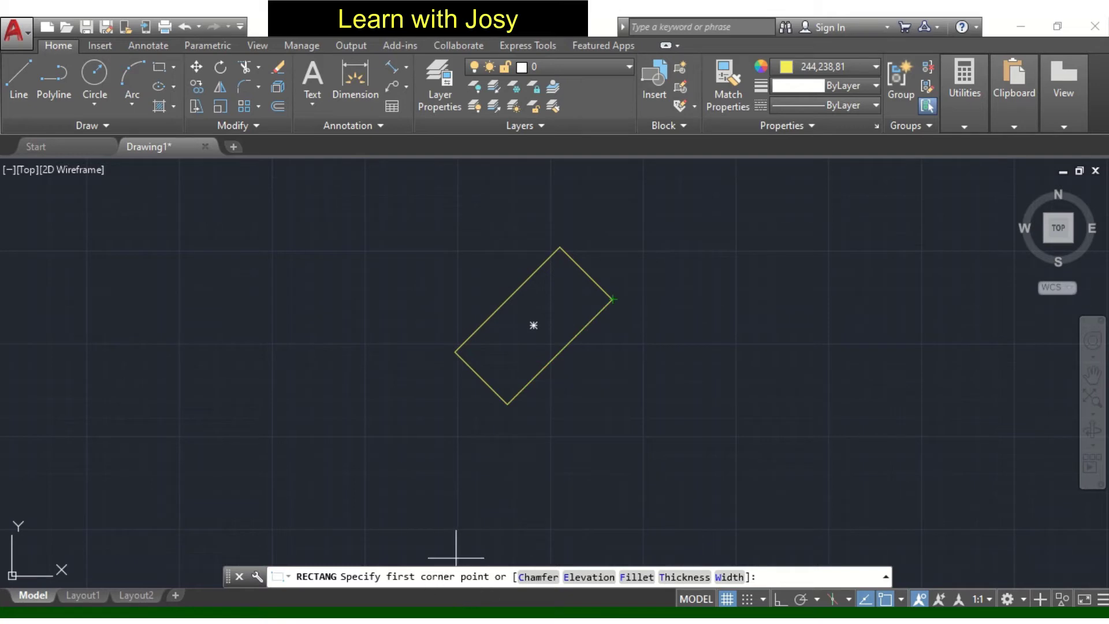
left_click(556, 468)
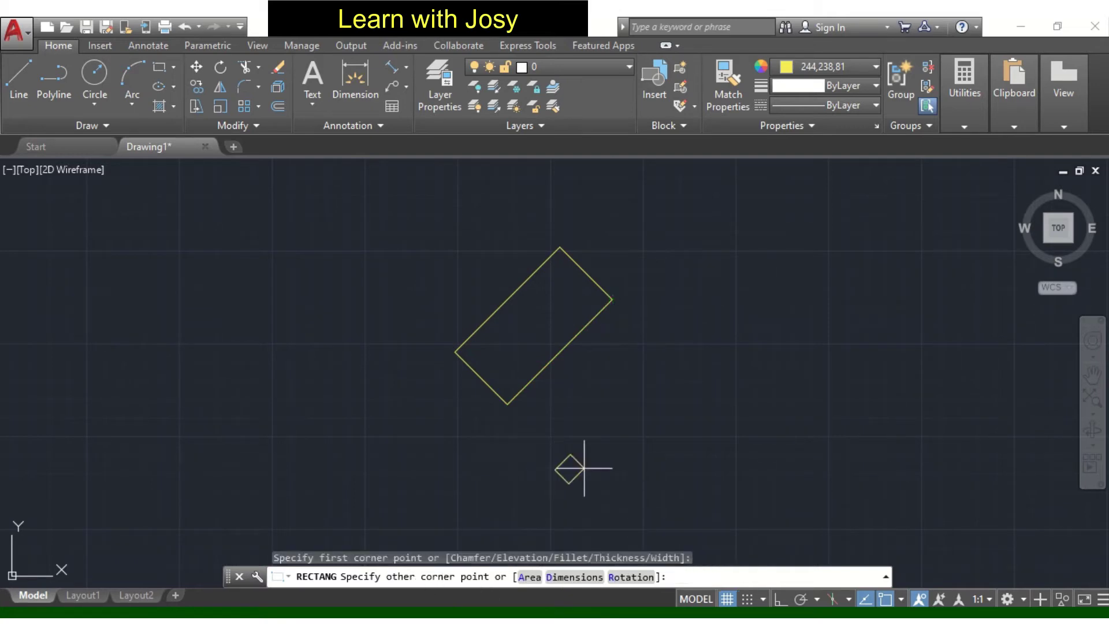
left_click(626, 577)
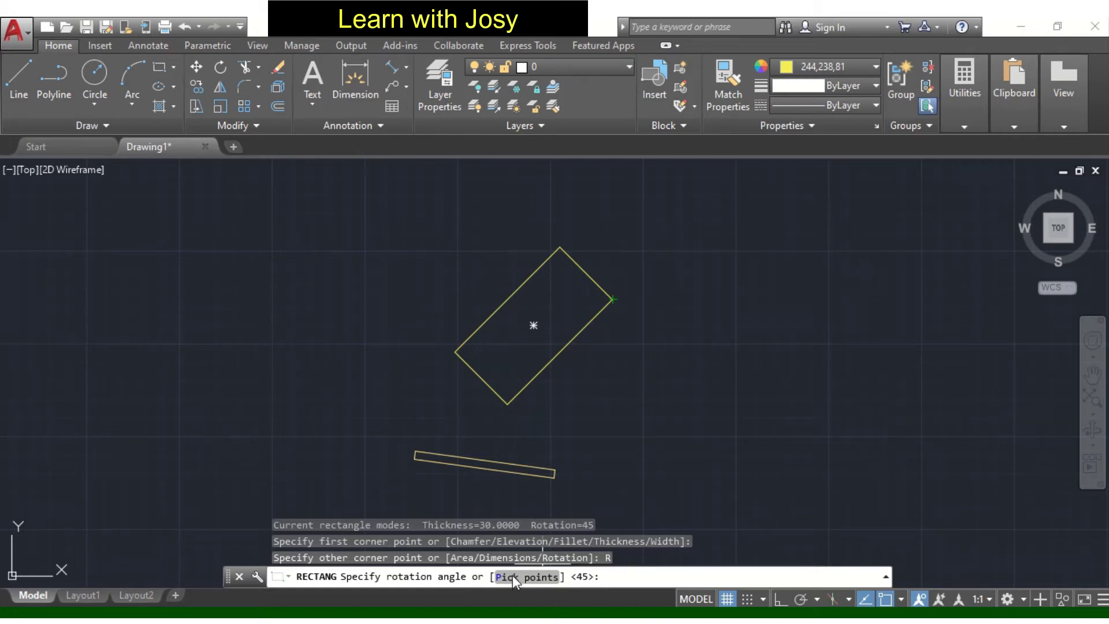
left_click(513, 576)
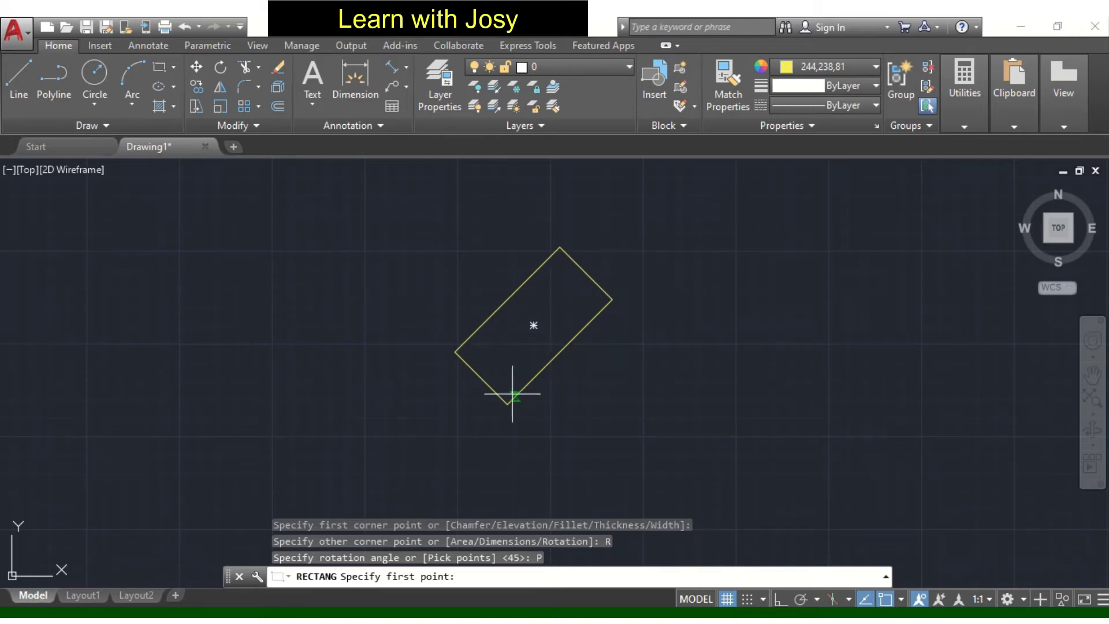
left_click(508, 405)
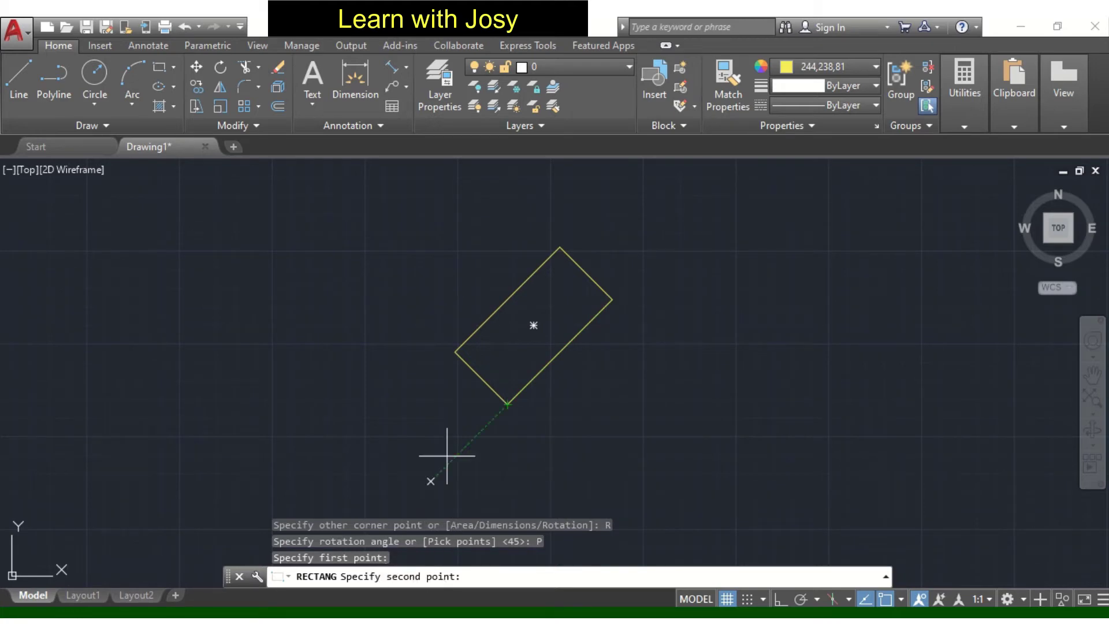
left_click(612, 300)
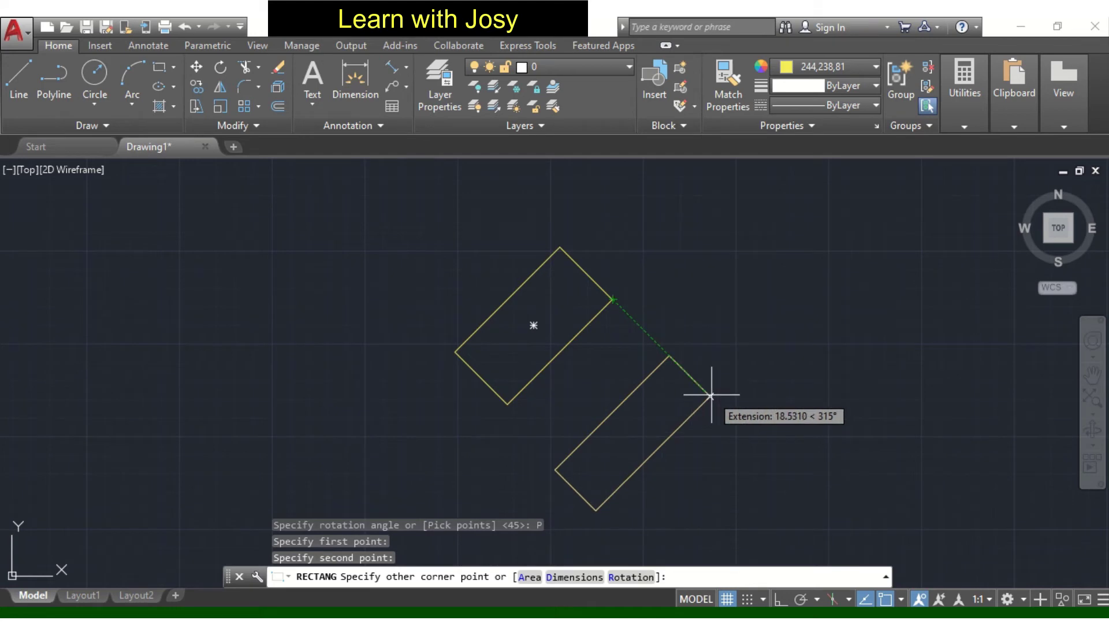
middle_click_drag(660, 489, 590, 466)
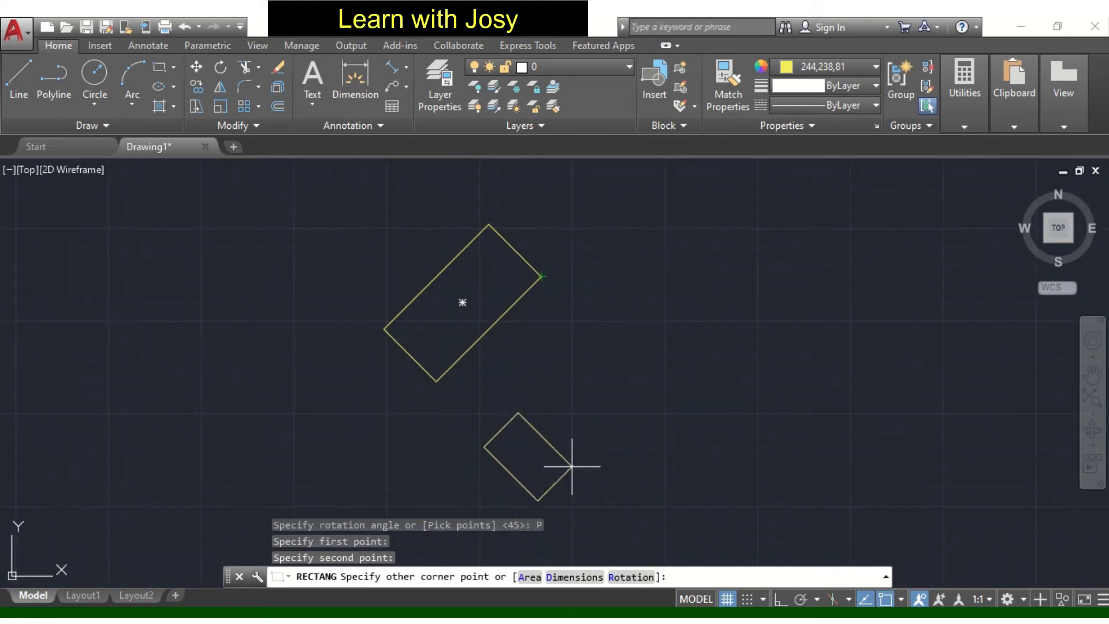
left_click(596, 377)
middle_click_drag(648, 465, 791, 470)
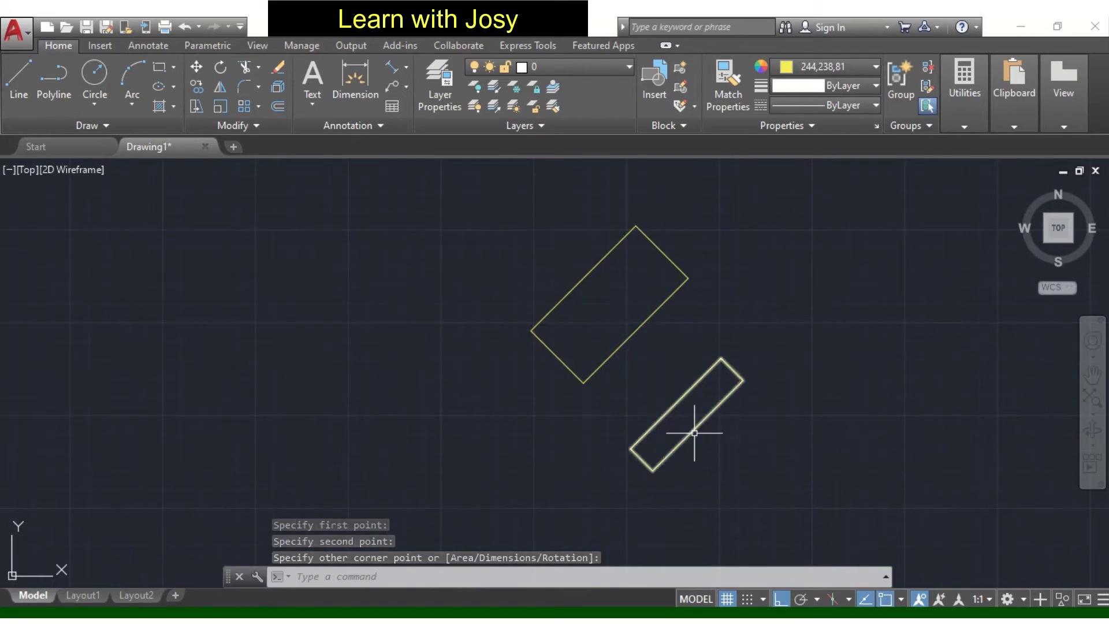
left_click(722, 459)
Step: Draw a third narrow rectangle at upper right, tilted from the thin rectangle's top corner
left_click(584, 392)
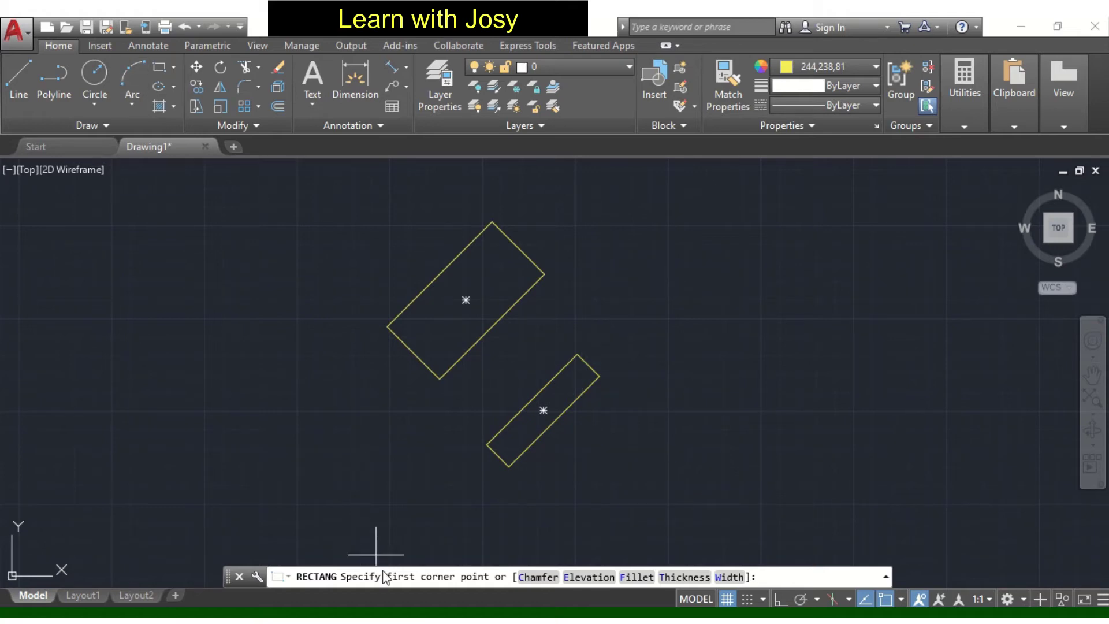
left_click(681, 322)
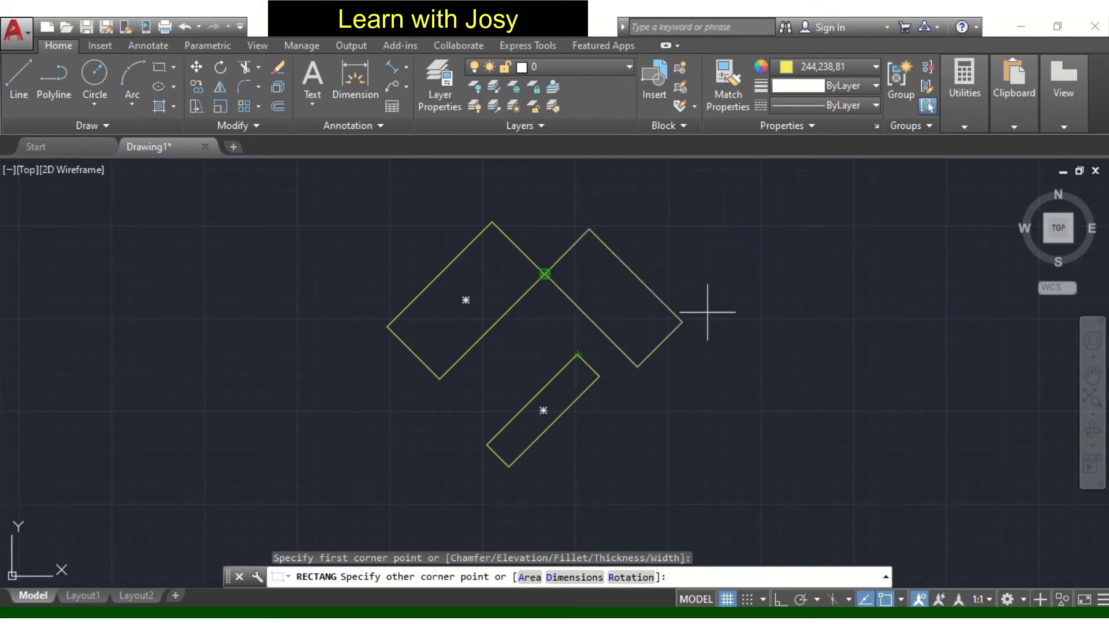
left_click(630, 576)
left_click(514, 577)
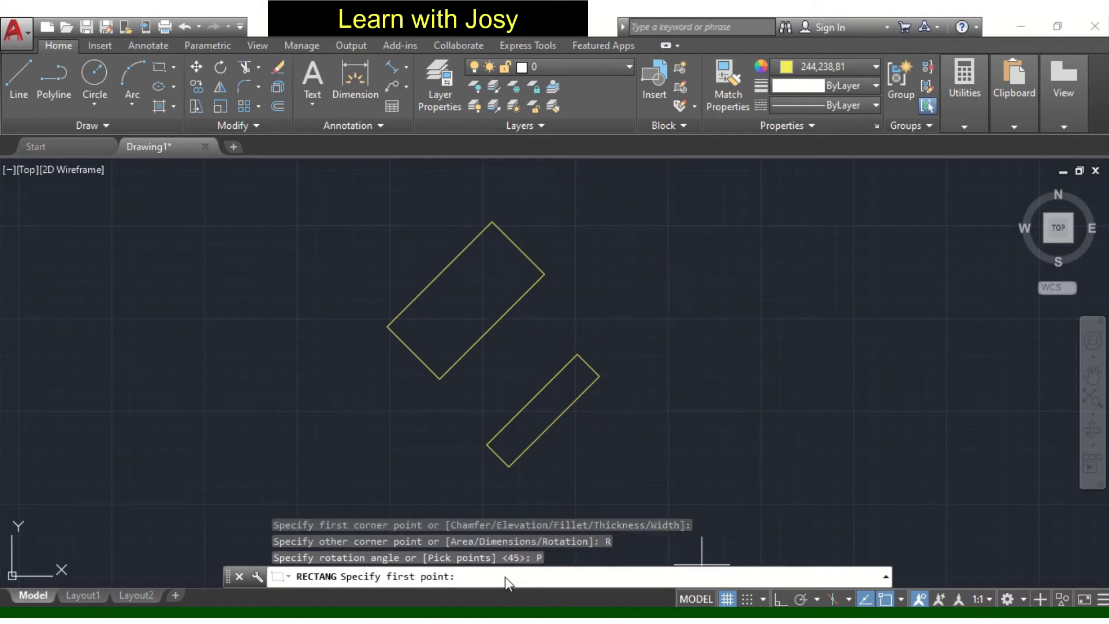
left_click(578, 354)
left_click(545, 273)
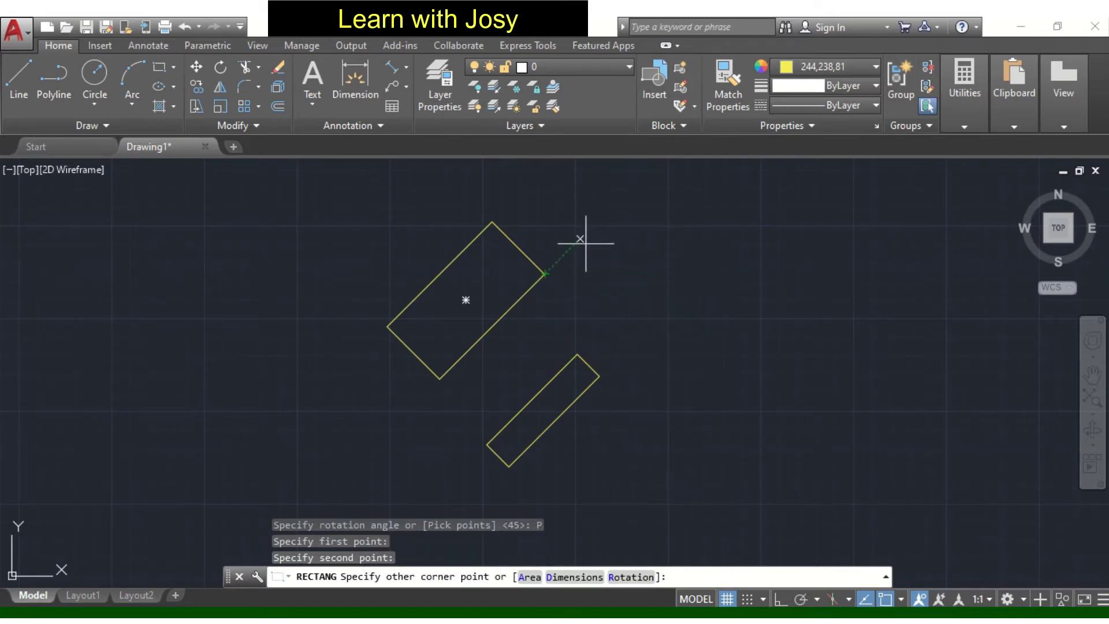
left_click(595, 208)
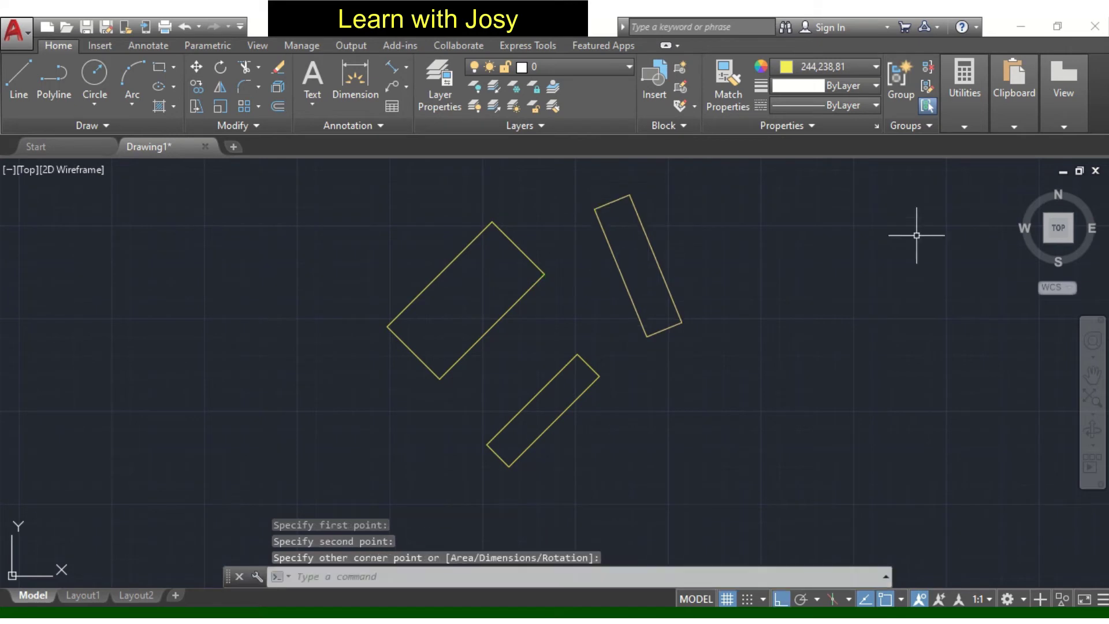
Step: Move the upper-right rectangle with the M command
left_click(752, 377)
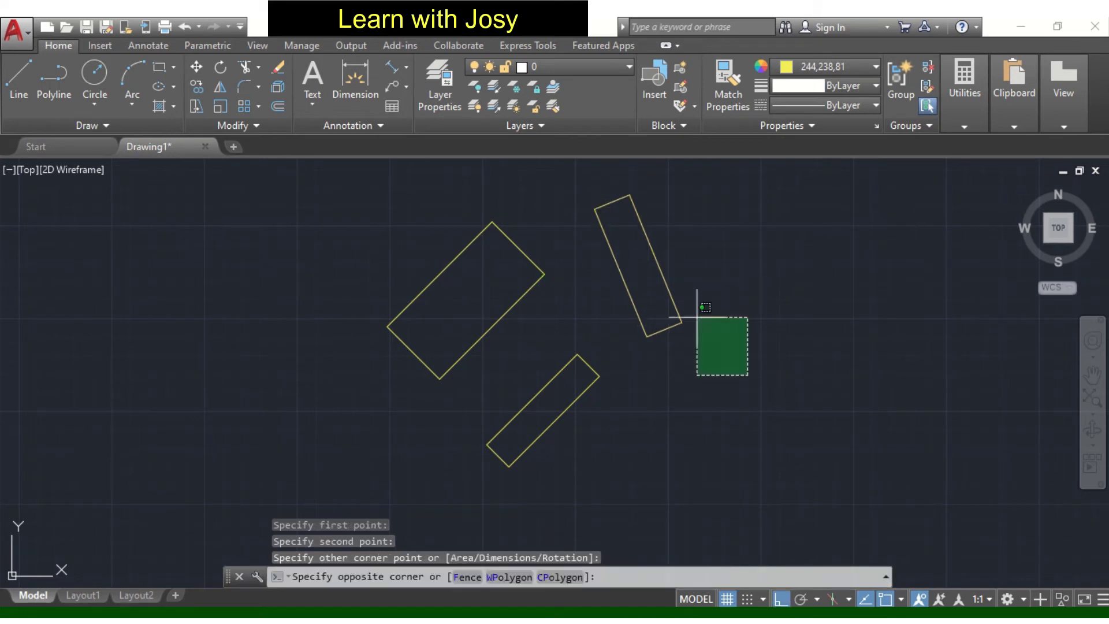
left_click(696, 312)
type("m")
key("Return")
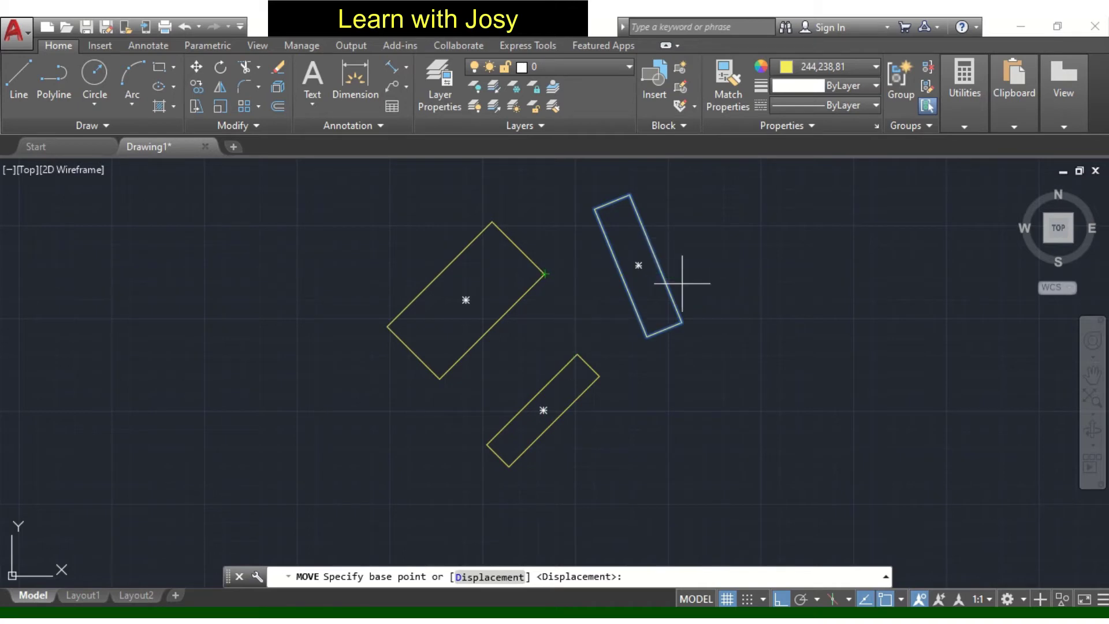
Step: Draw a thin horizontal rectangle at lower right with rotation 0
left_click(159, 67)
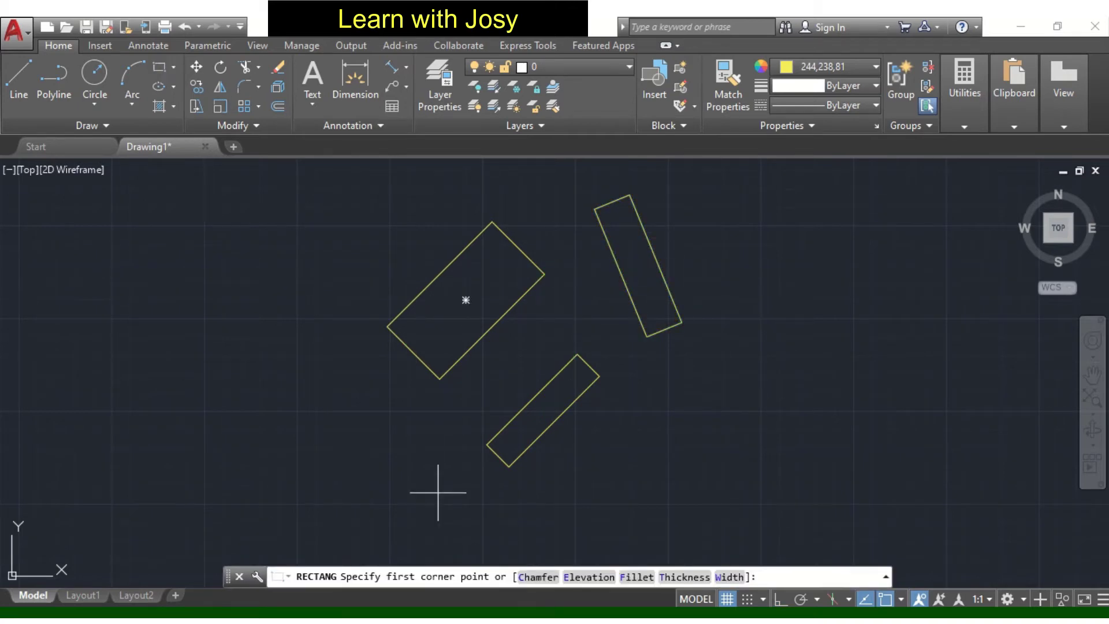
left_click(735, 416)
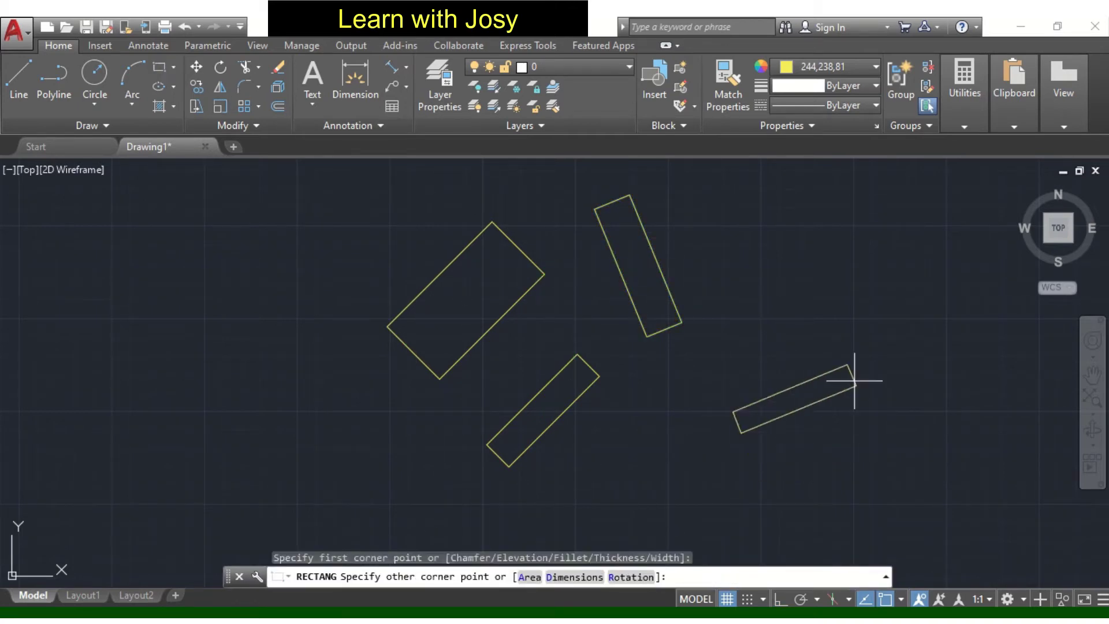
middle_click_drag(884, 358, 790, 413)
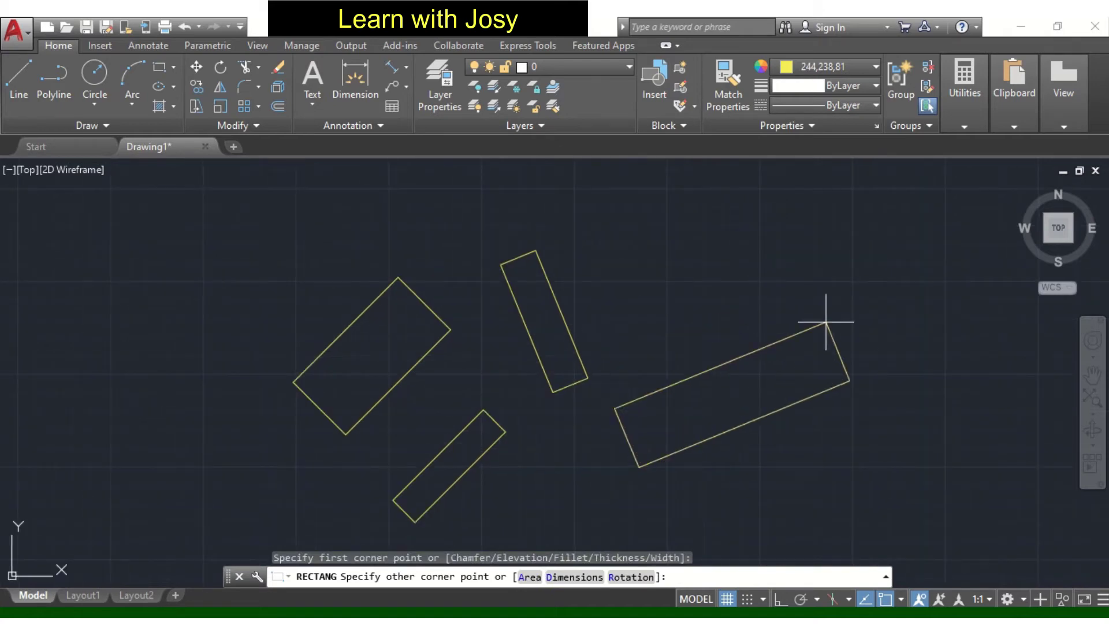
middle_click_drag(808, 462, 817, 416)
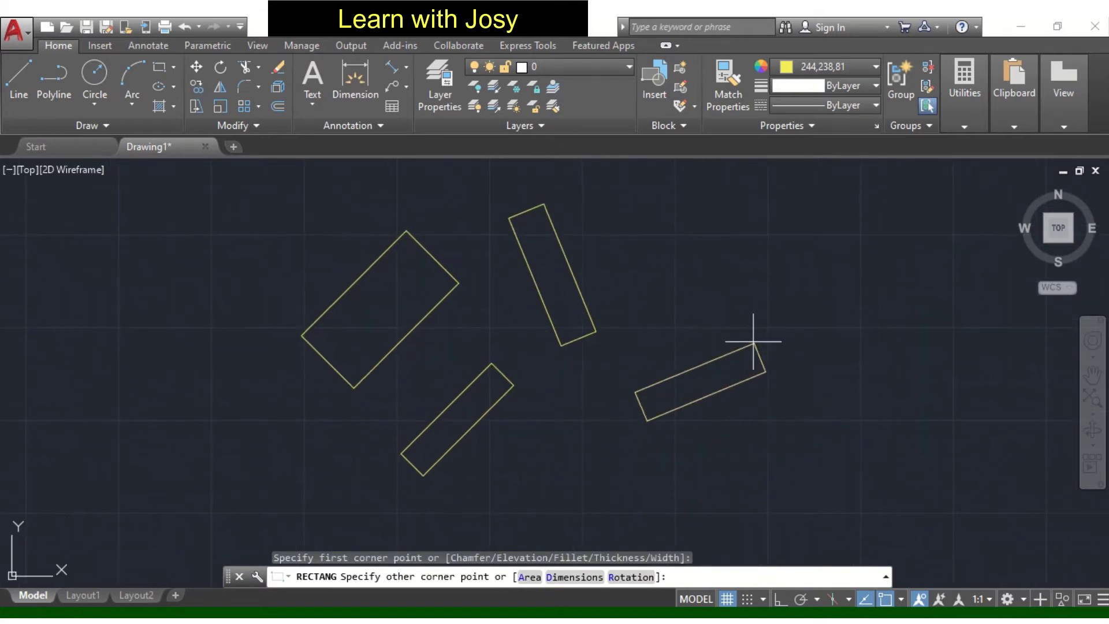
left_click(629, 577)
type("0")
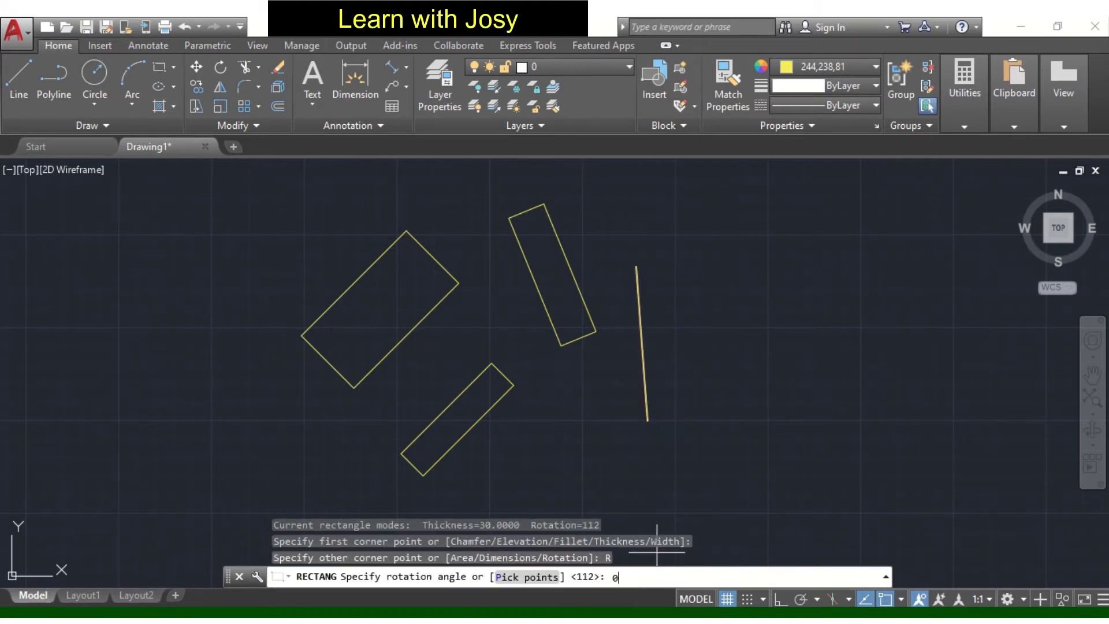
key("Return")
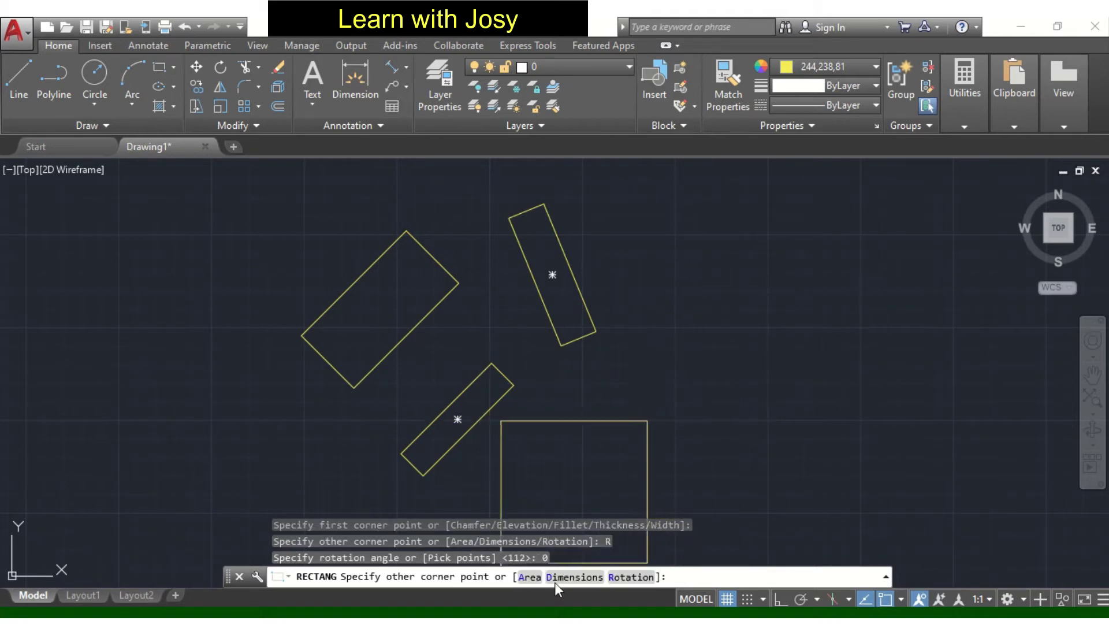
left_click(770, 406)
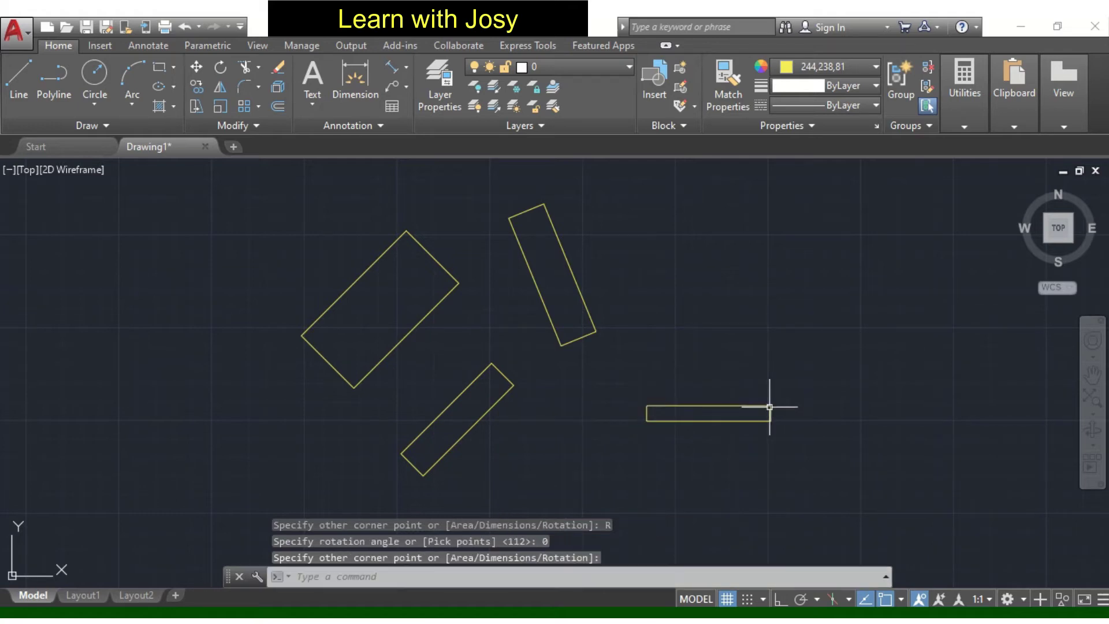
middle_click_drag(769, 408, 632, 435)
Step: Draw a large rectangle with corners chamfered 5 by 4, right of the others
left_click(159, 69)
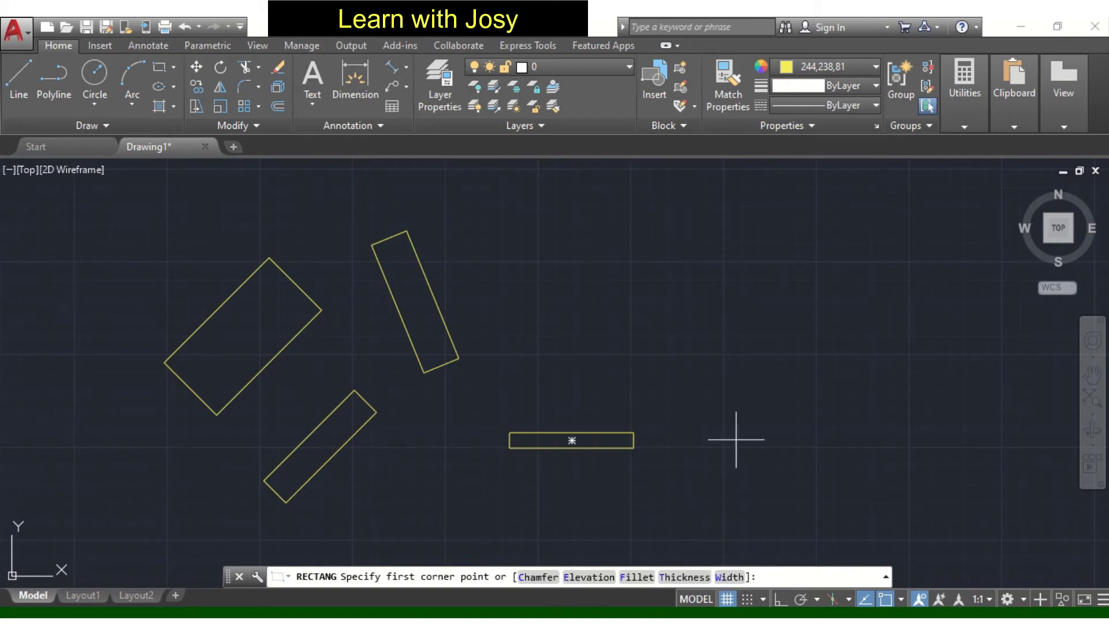
left_click(535, 576)
type("5")
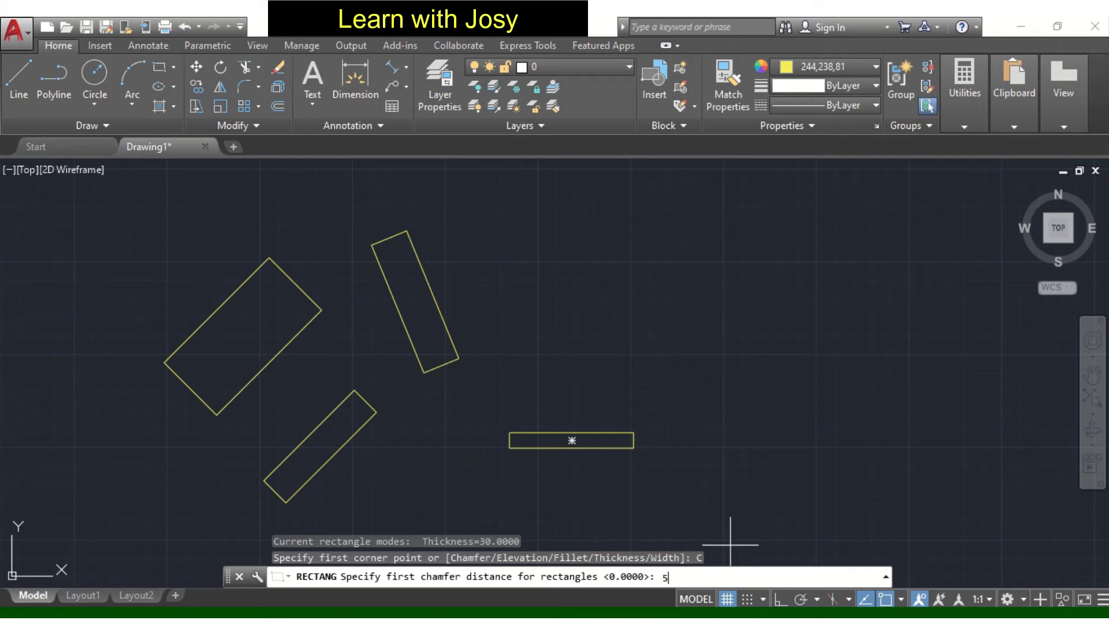
key("Return")
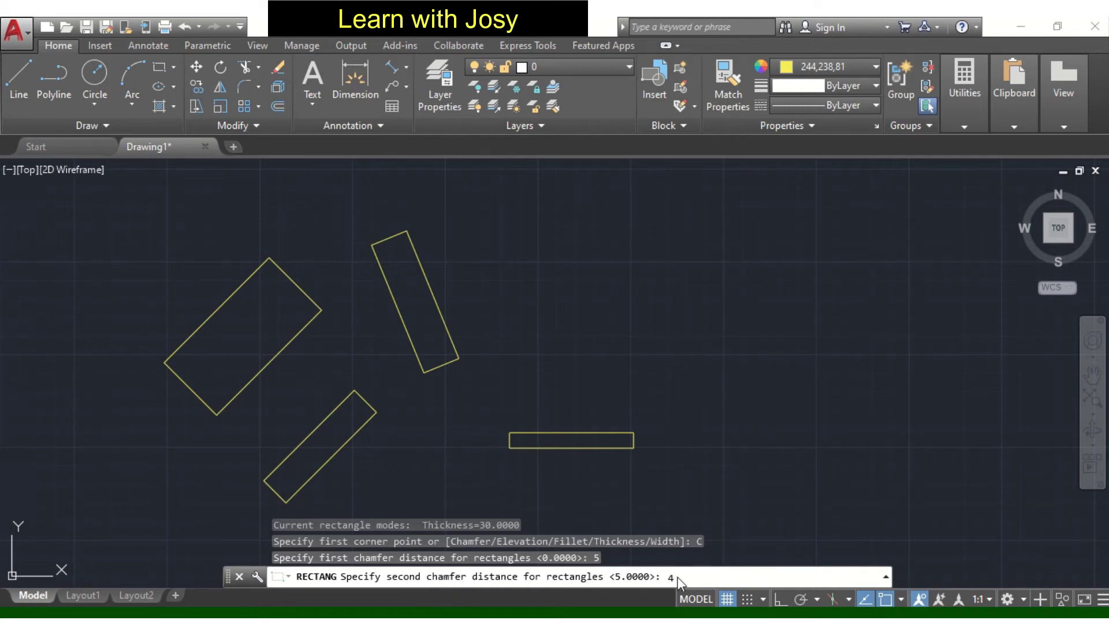
key("Return")
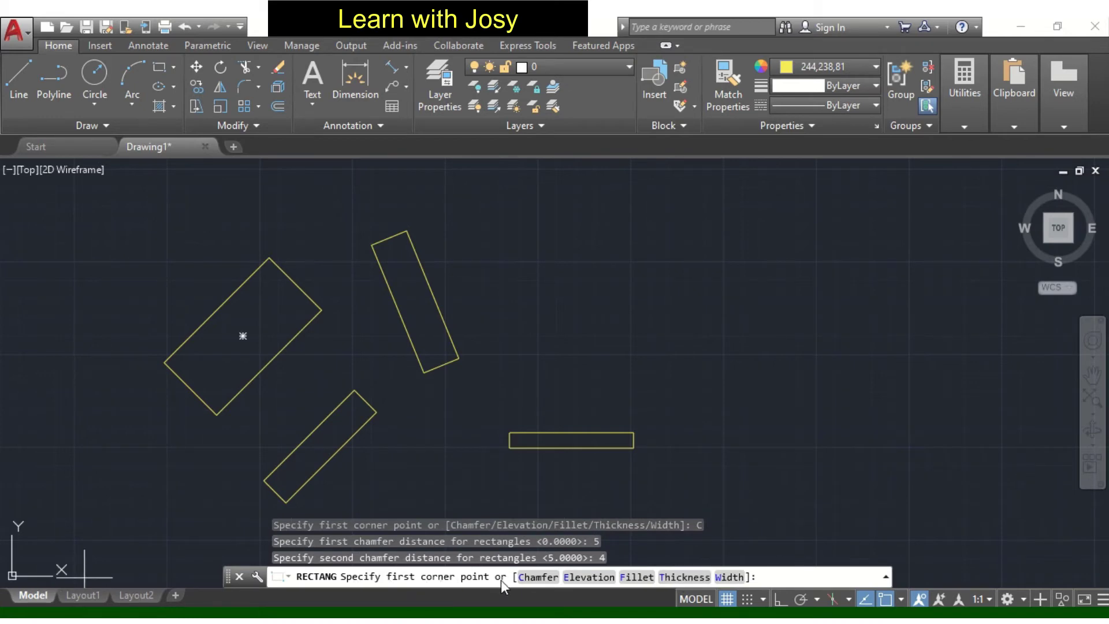
left_click(617, 277)
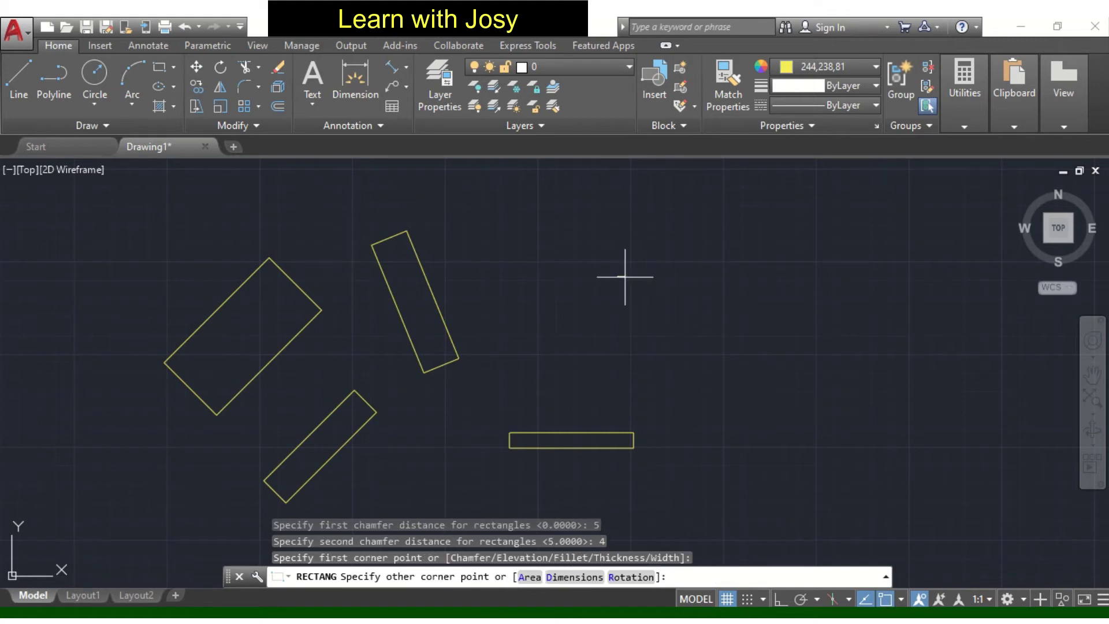
scroll(698, 335, "up", 2)
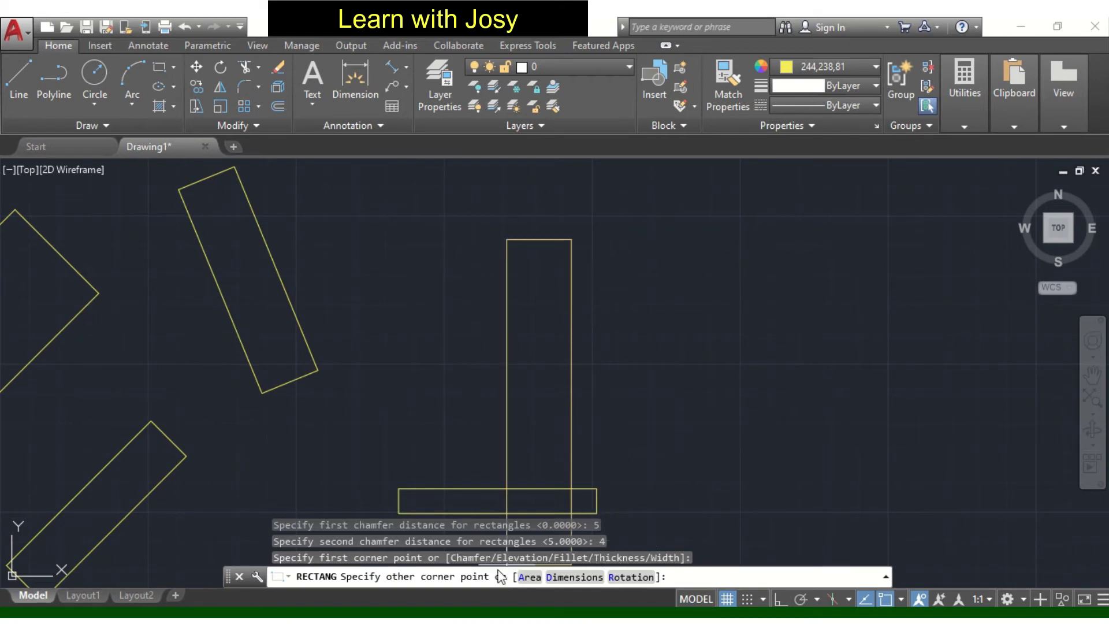
scroll(805, 445, "down", 4)
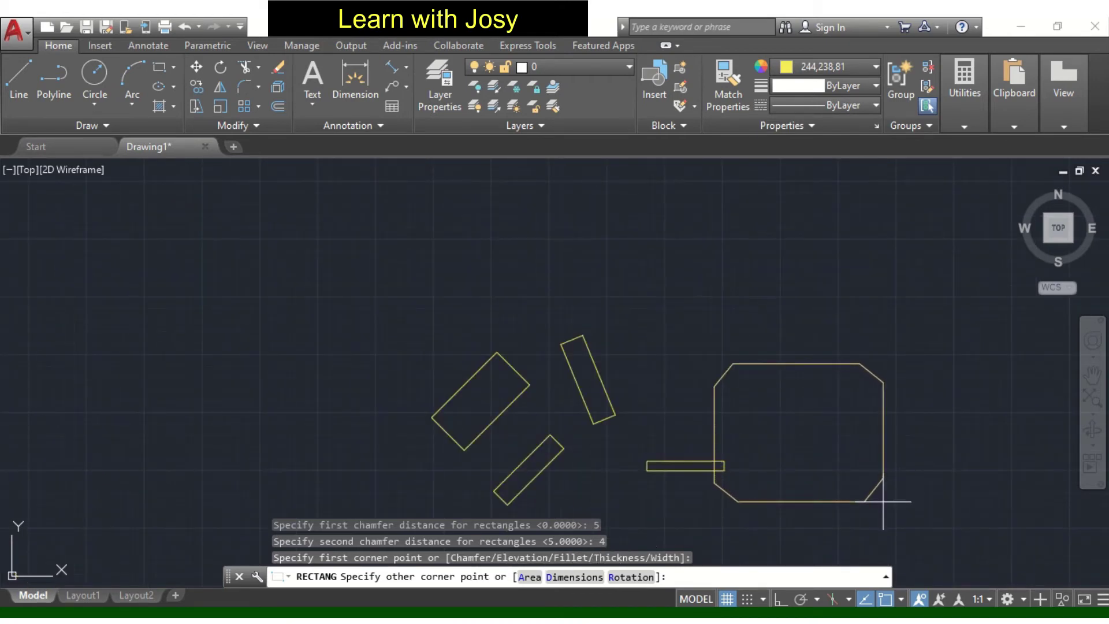
left_click(883, 501)
middle_click_drag(928, 459, 799, 396)
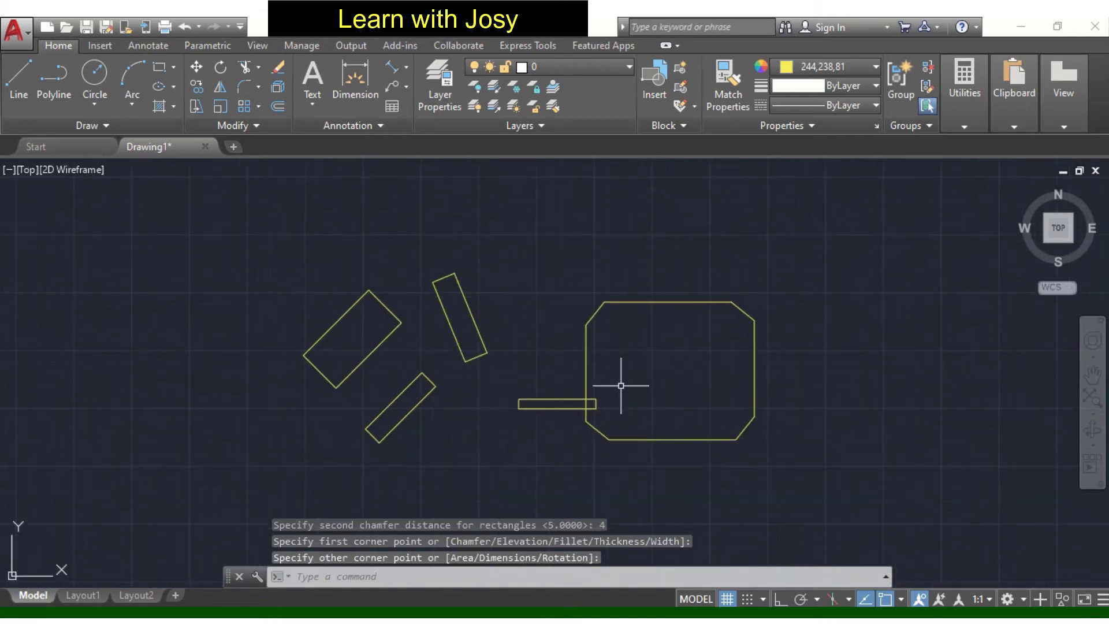
Step: Delete the thin horizontal rectangle
left_click(534, 438)
left_click(520, 399)
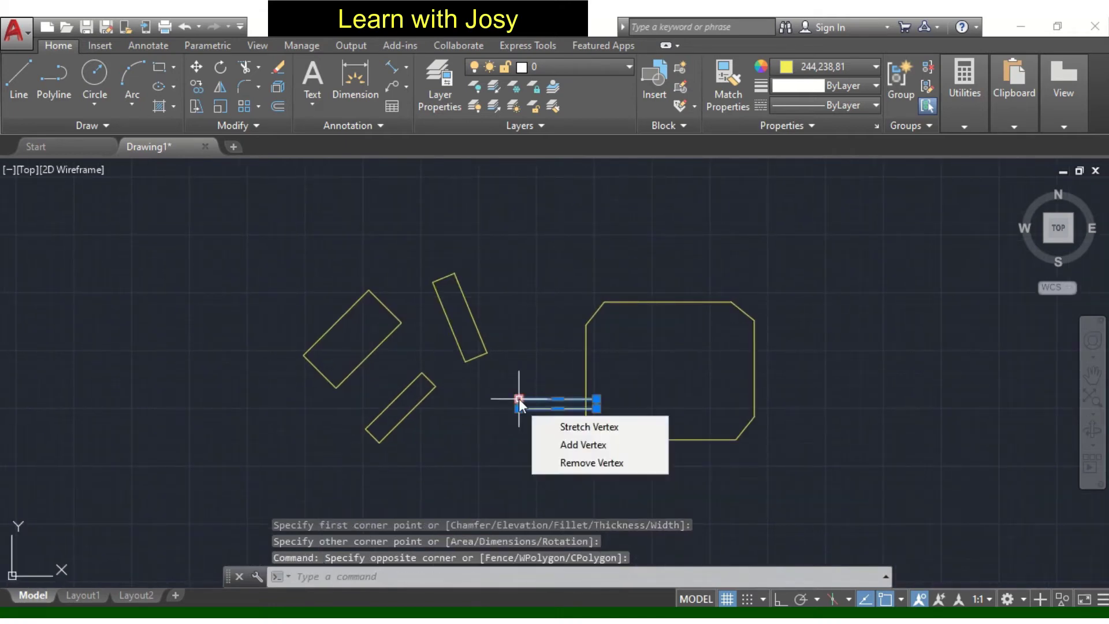
key("Delete")
scroll(577, 321, "up", 3)
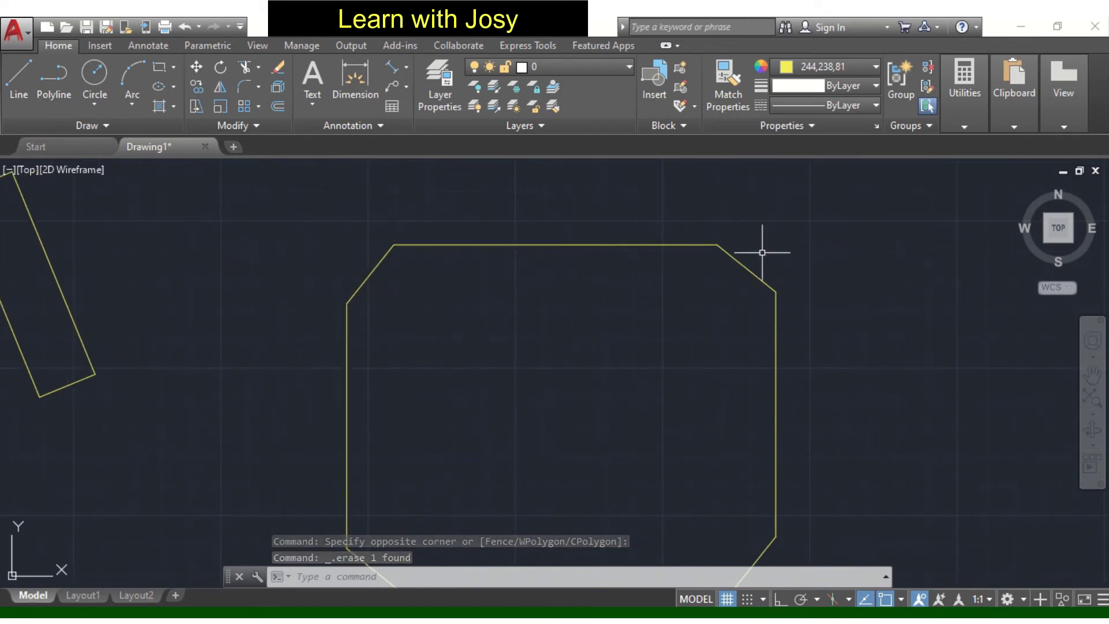
scroll(766, 260, "down", 3)
Step: Frame the chamfered rectangle's upper-left corner to check the 5.0 and 4.0 chamfer
middle_click_drag(827, 337, 781, 344)
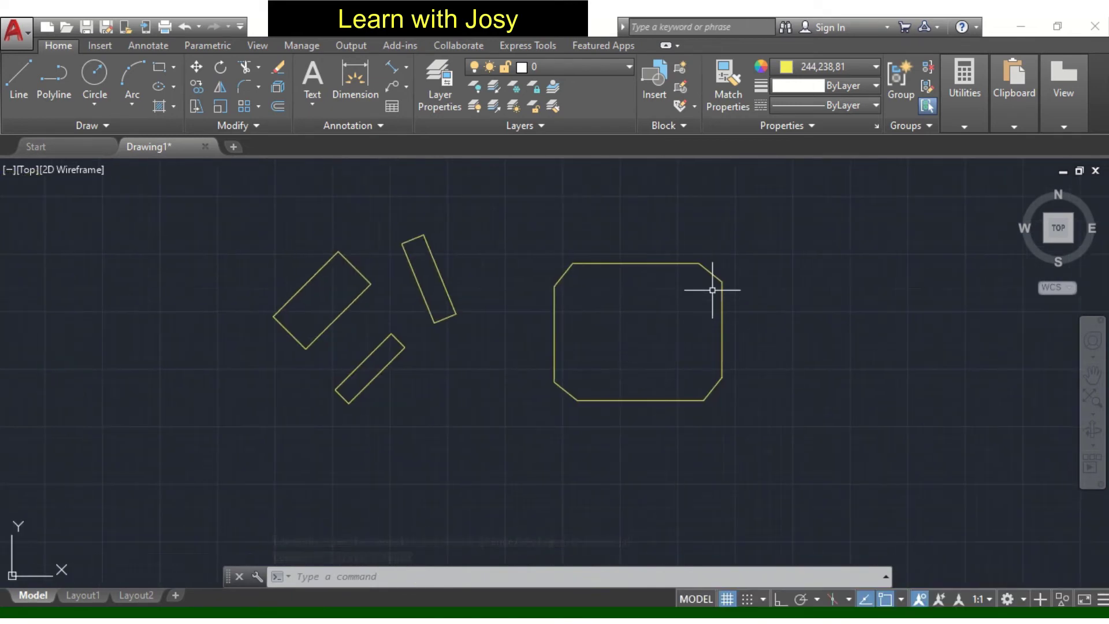
scroll(572, 273, "up", 3)
middle_click_drag(584, 272, 570, 329)
scroll(569, 330, "down", 3)
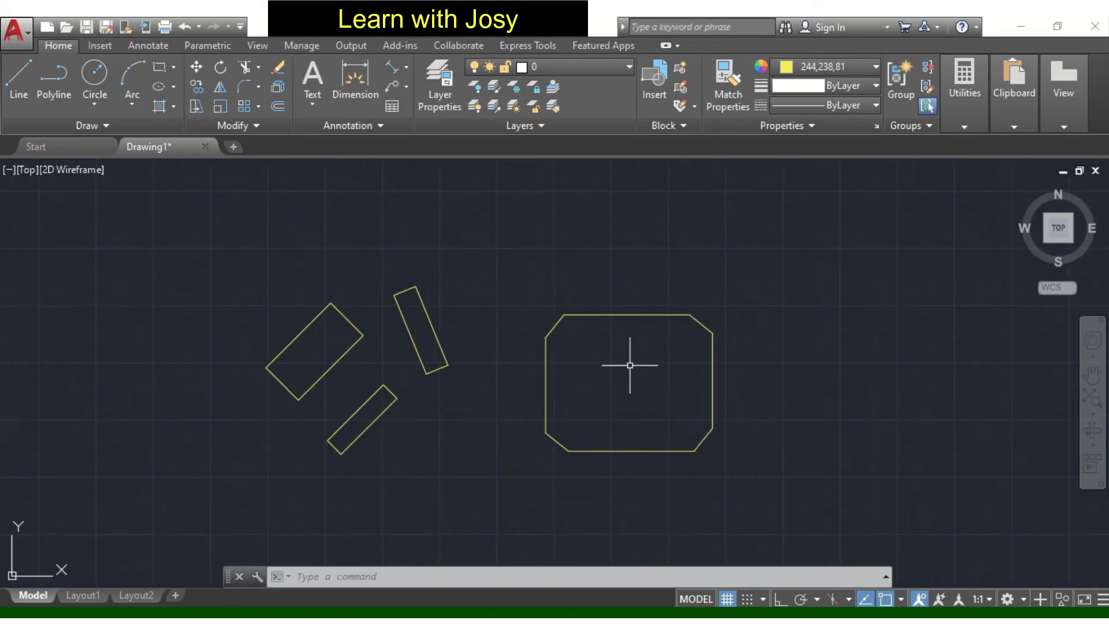
middle_click_drag(629, 364, 569, 312)
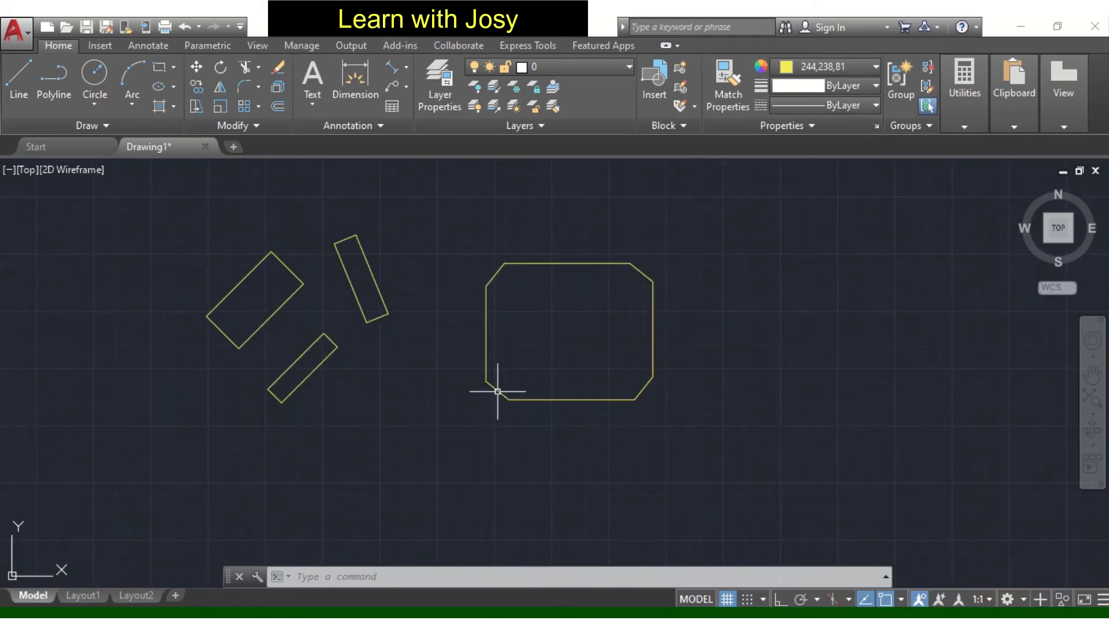
scroll(522, 395, "up", 5)
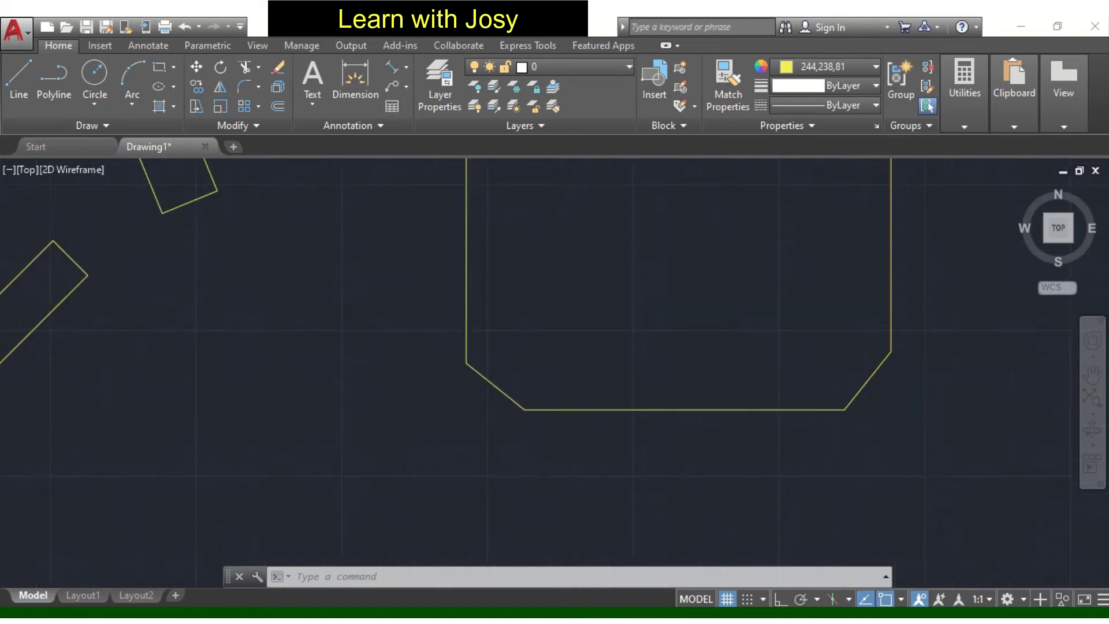
scroll(438, 355, "up", 1)
scroll(438, 355, "down", 5)
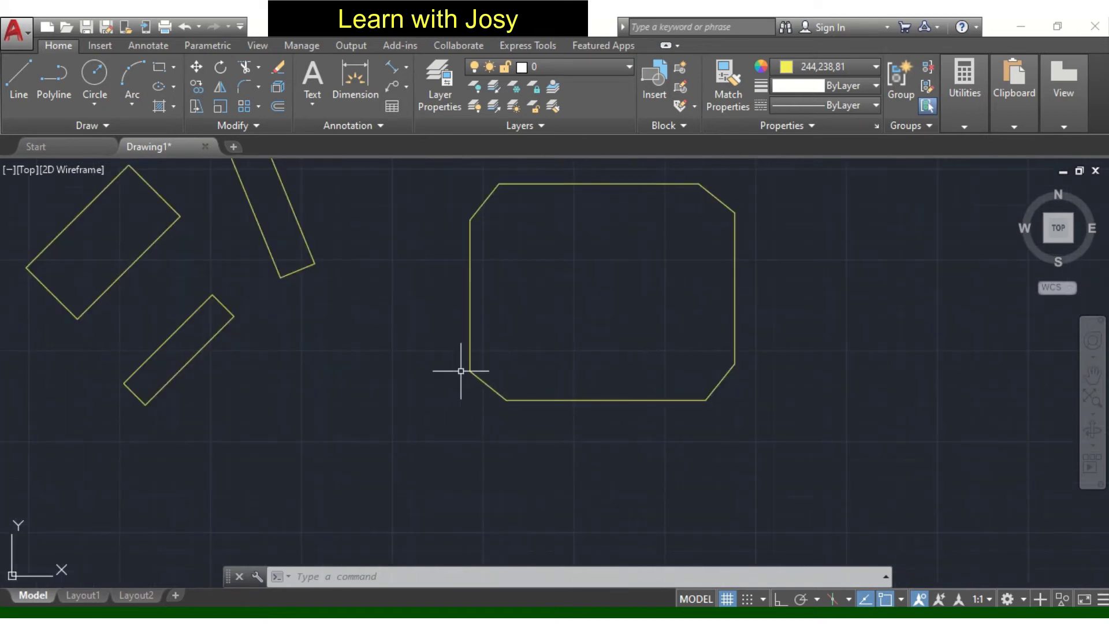
middle_click_drag(527, 397, 551, 489)
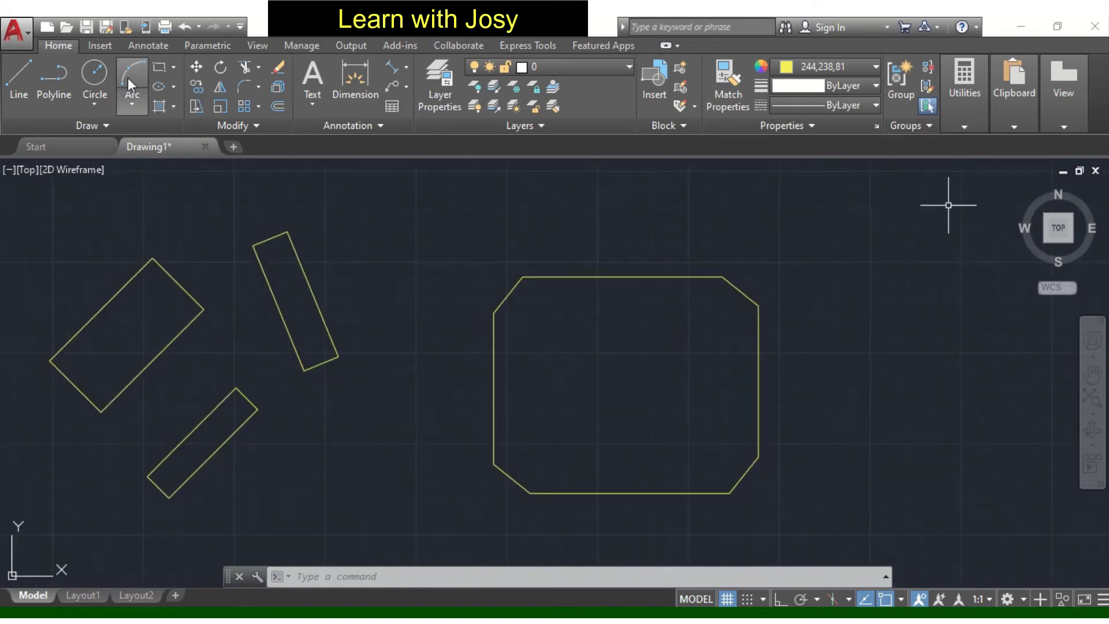
left_click(13, 78)
Step: Turn ortho on and select the horizontal and vertical helper lines at the chamfer
scroll(592, 259, "up", 2)
key("F8")
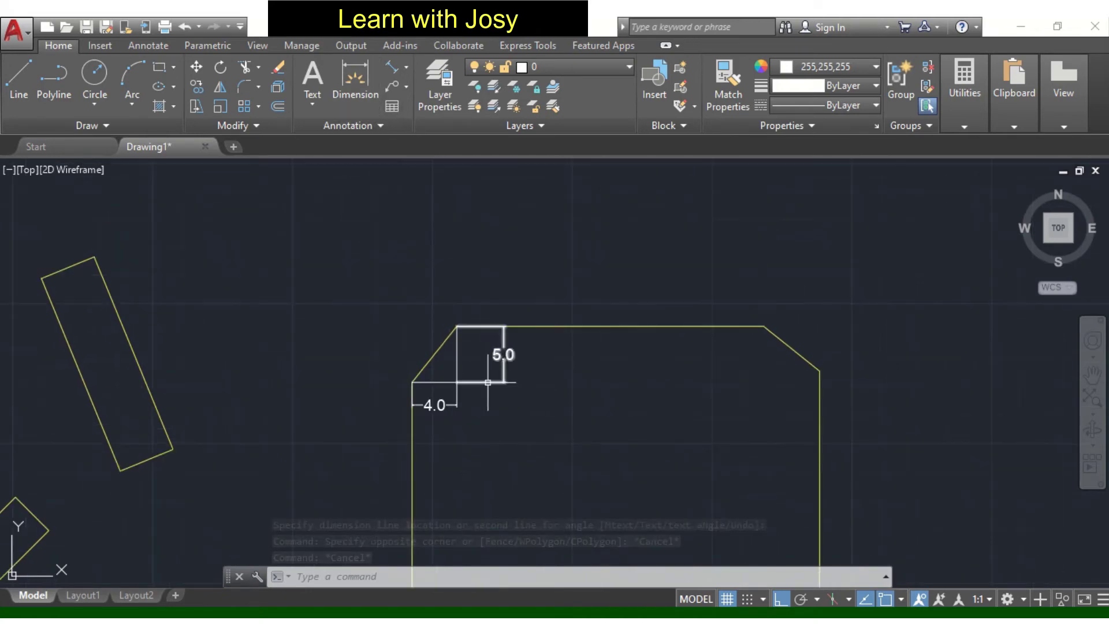
scroll(462, 370, "up", 1)
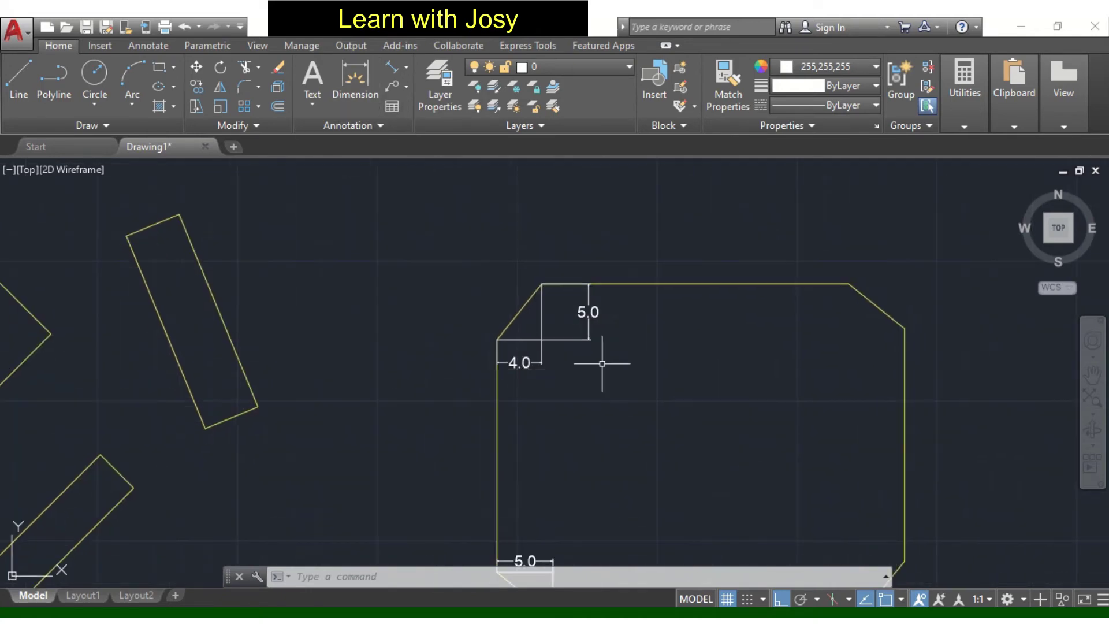
scroll(530, 341, "up", 1)
middle_click_drag(530, 342, 540, 359)
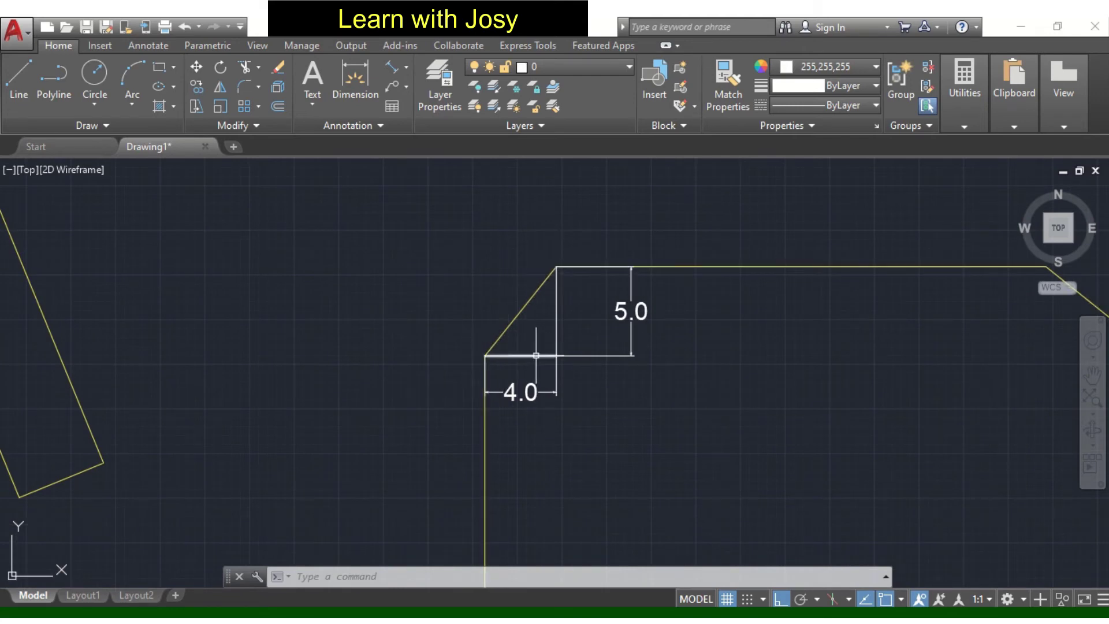
left_click(523, 356)
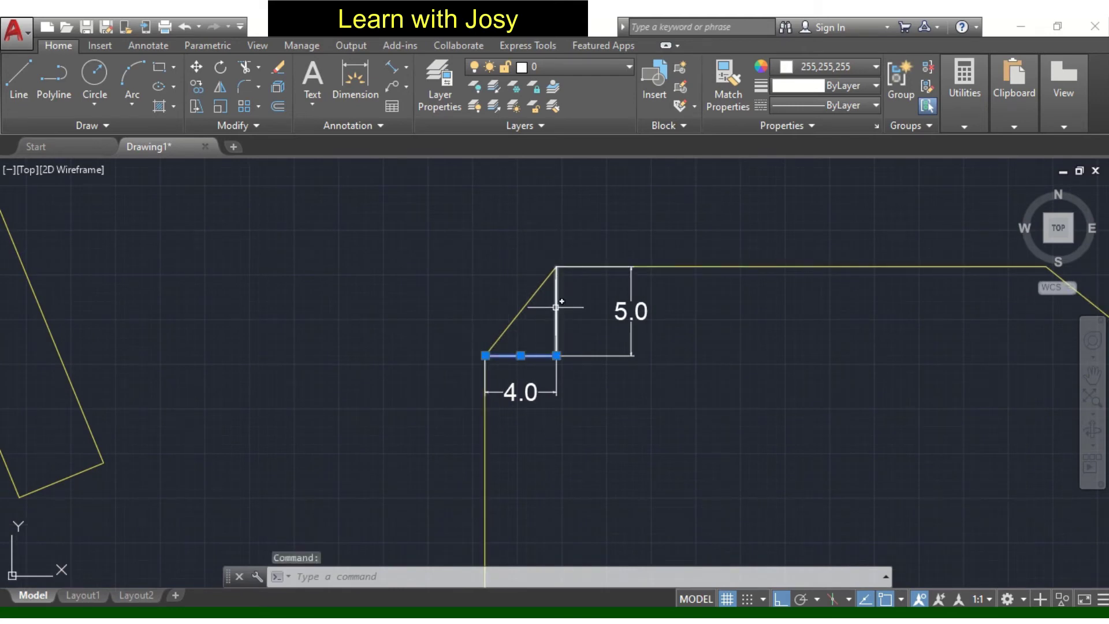
left_click(557, 301)
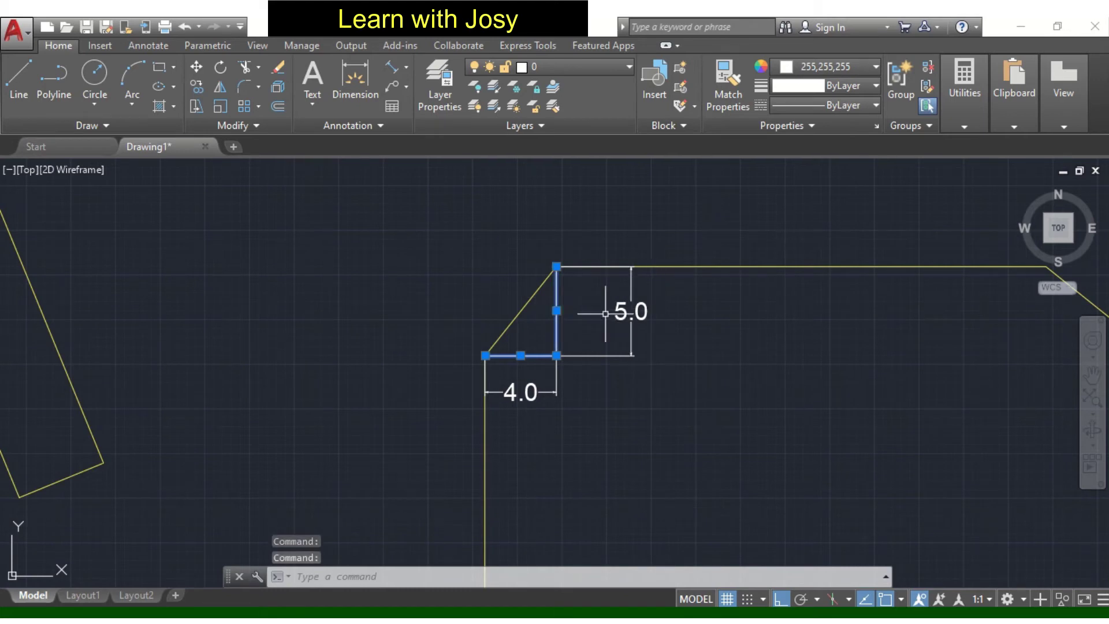
scroll(635, 306, "down", 4)
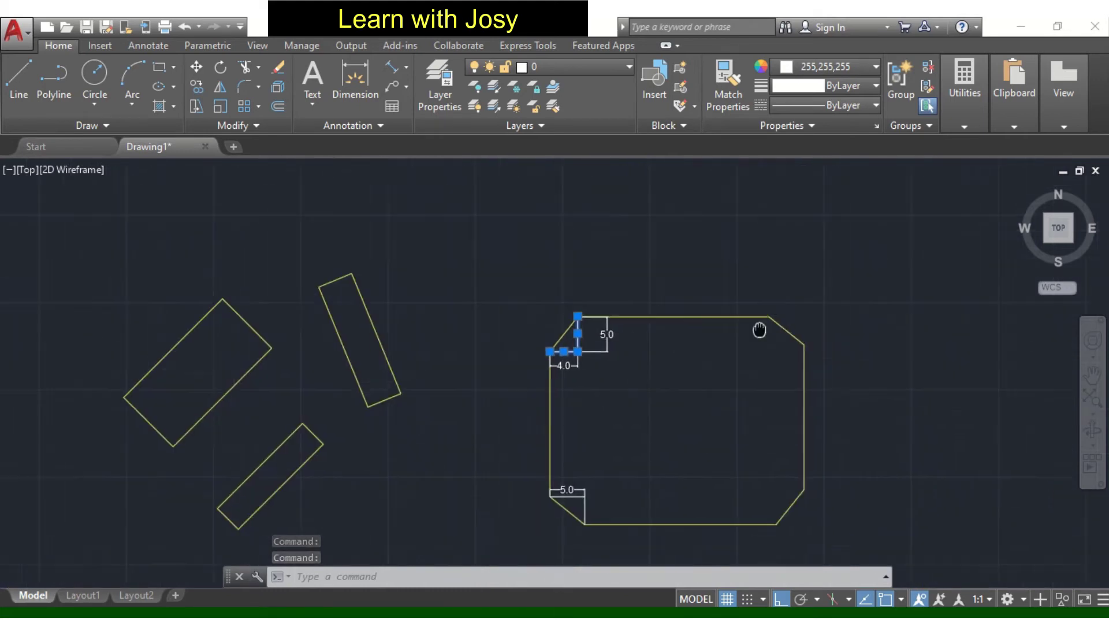
middle_click_drag(655, 358, 612, 310)
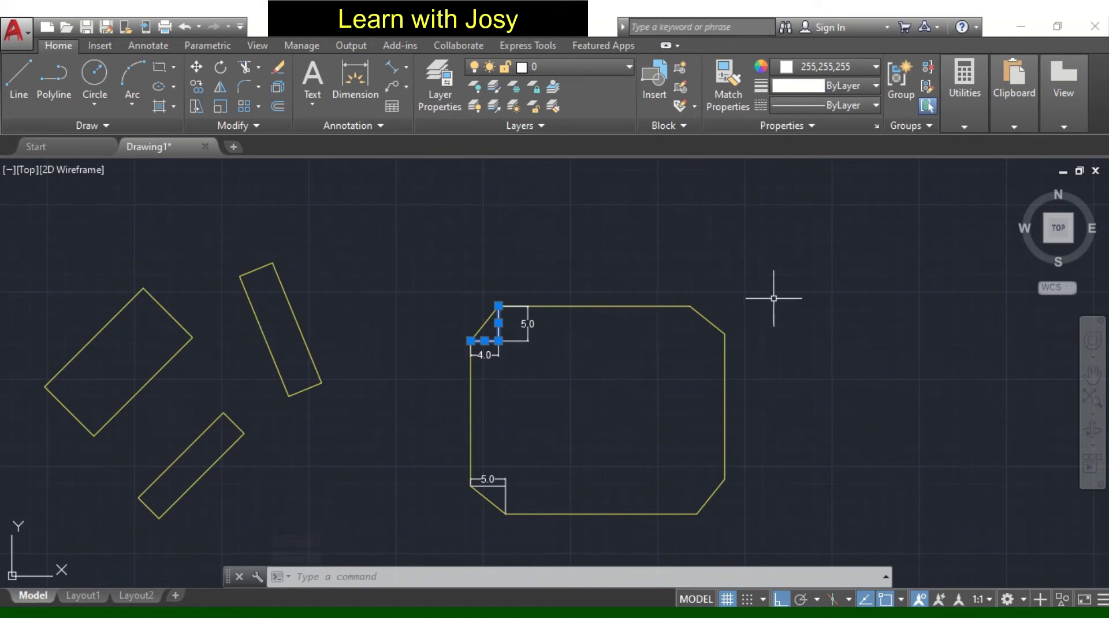
Step: Start a rectangle with both chamfer distances set to 1
scroll(567, 379, "up", 3)
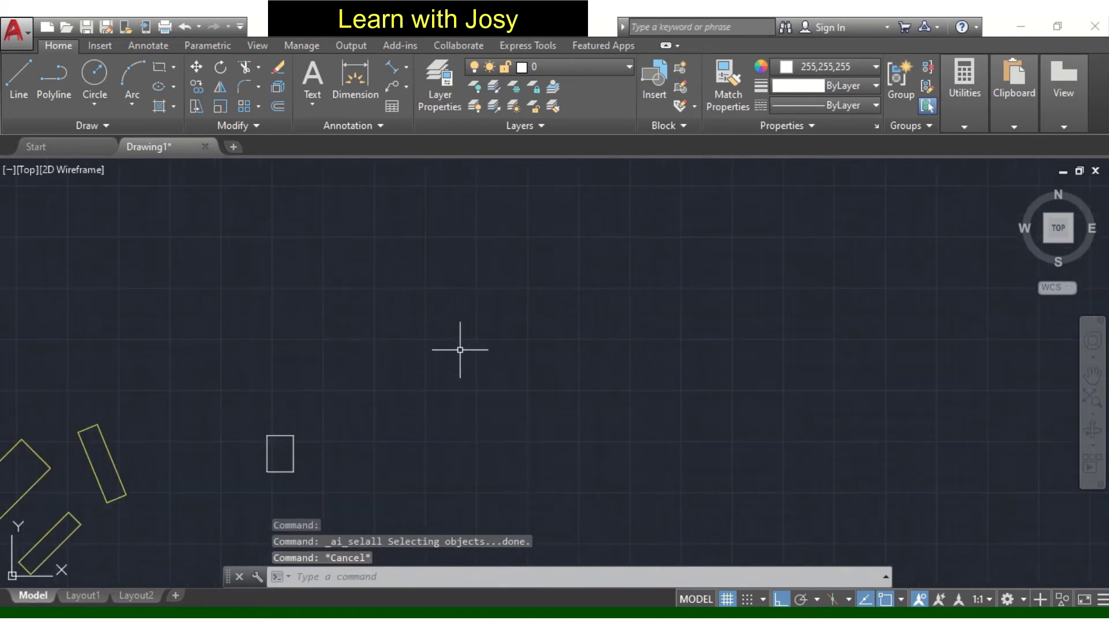
middle_click_drag(458, 349, 630, 272)
scroll(540, 358, "up", 3)
middle_click_drag(539, 359, 415, 384)
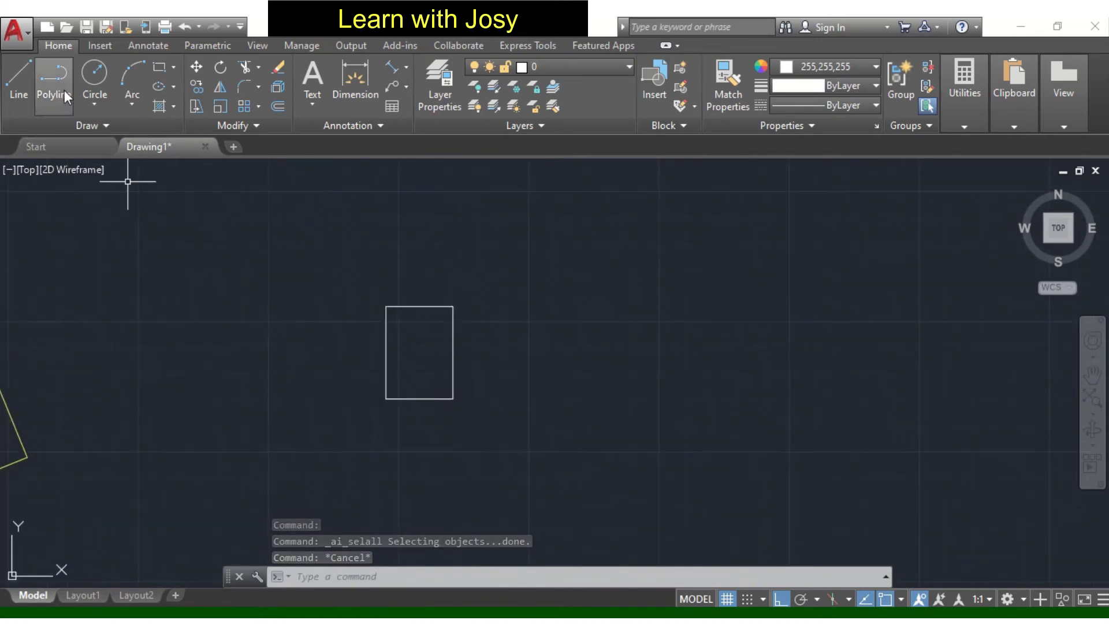
left_click(158, 66)
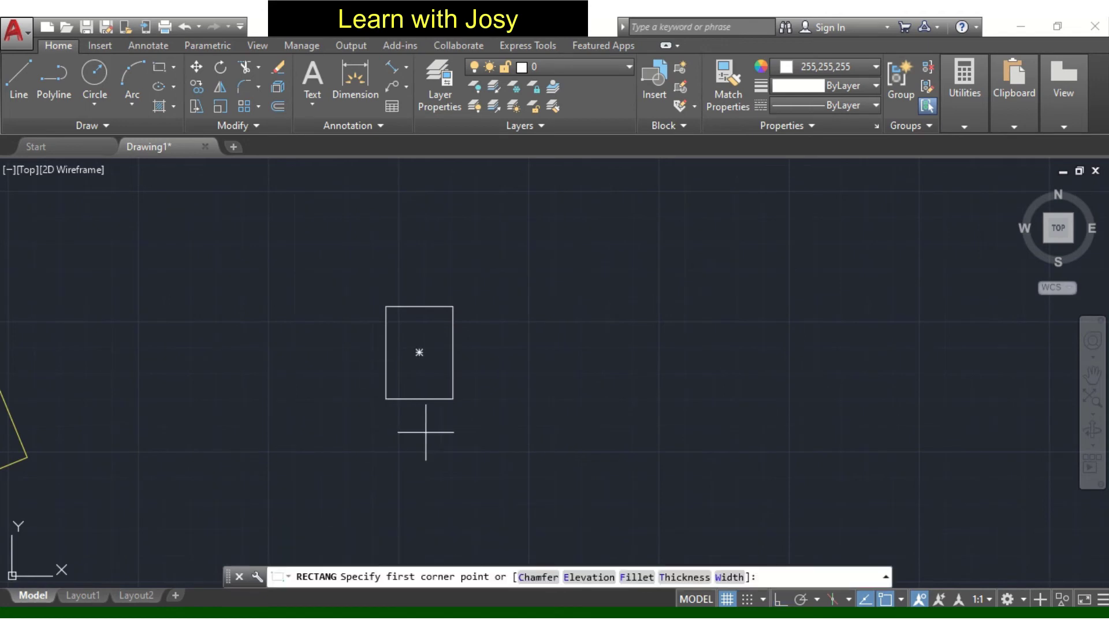
left_click(538, 577)
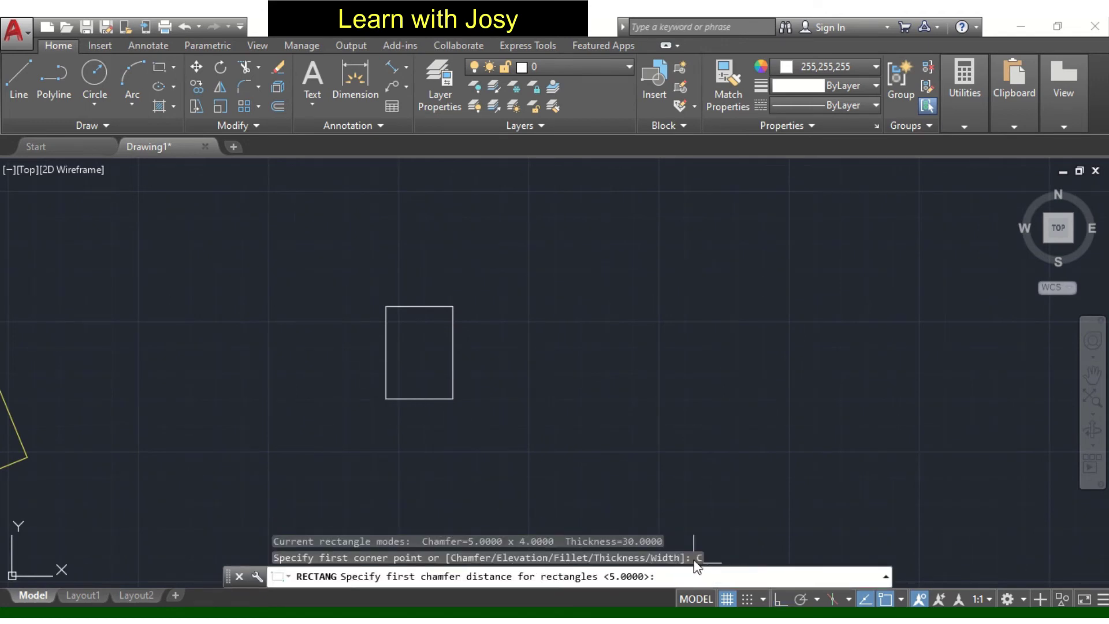
key("Return")
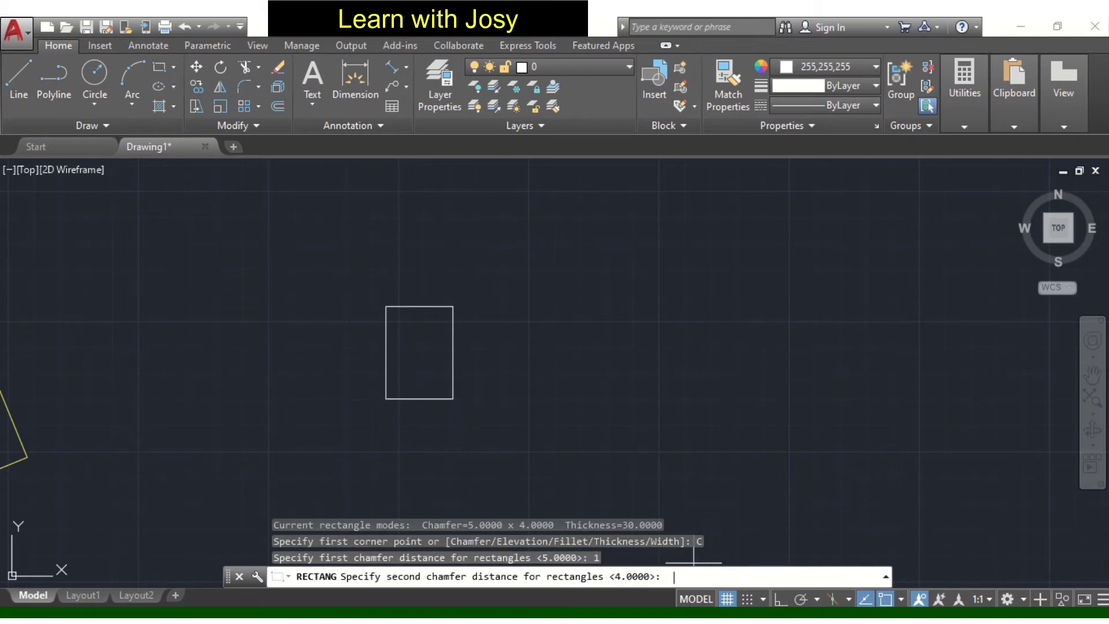
type("1")
key("Return")
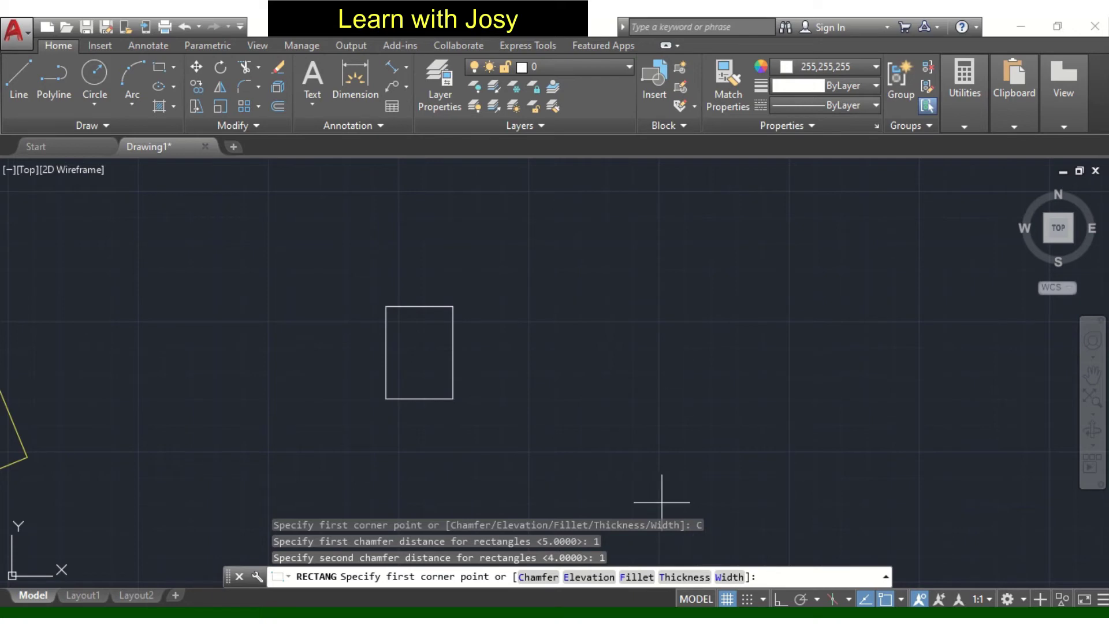
Step: Place the 10 by 10 chamfered square right of the small plain rectangle
left_click(595, 283)
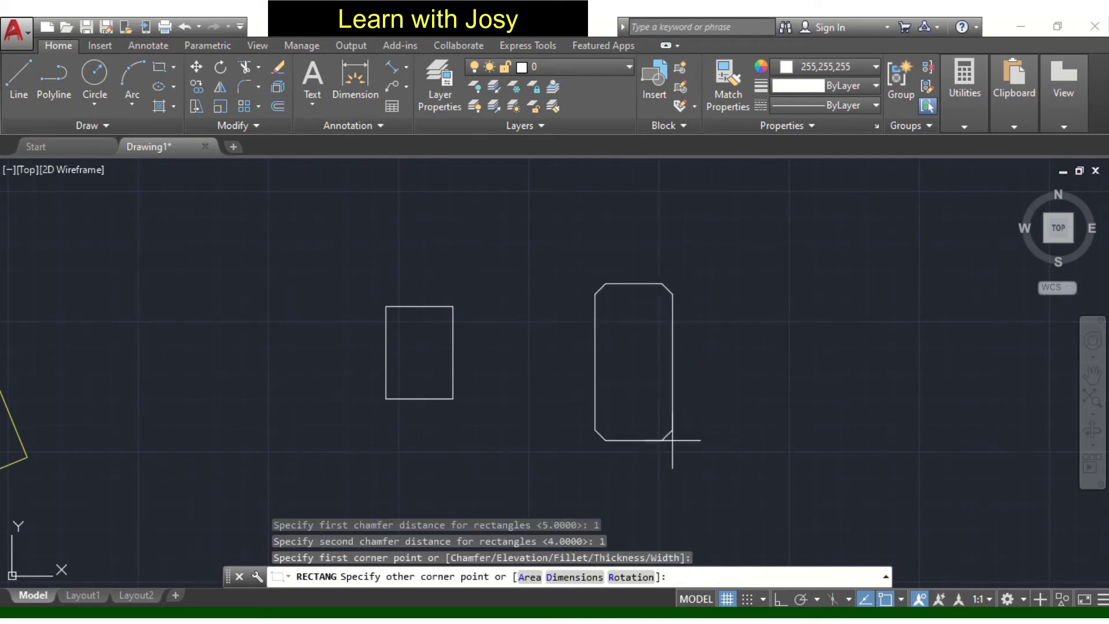
left_click(572, 578)
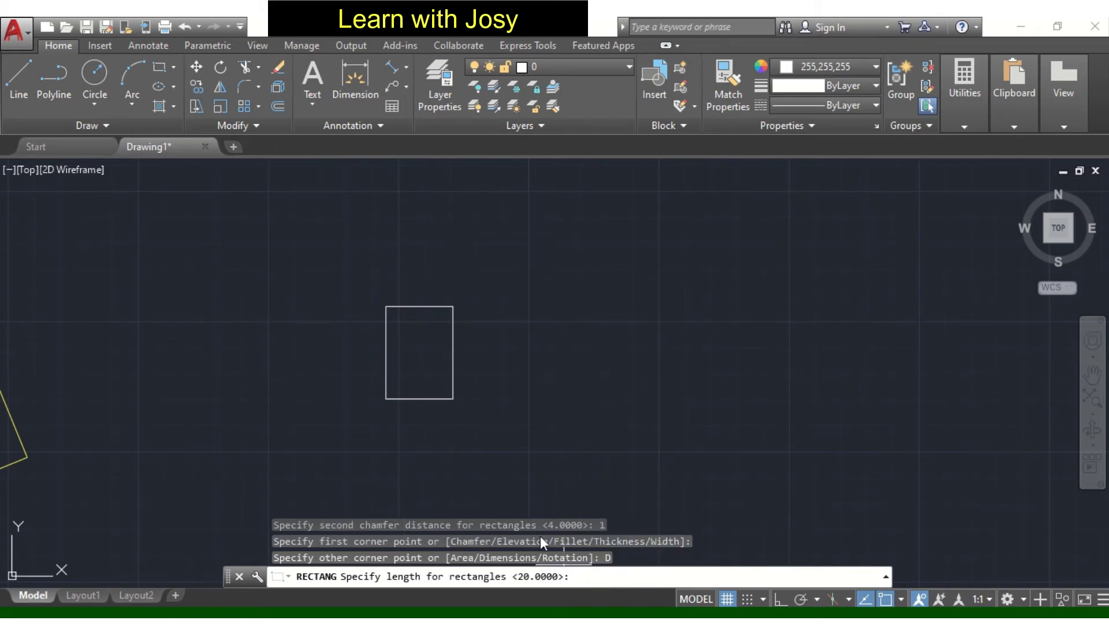
type("10")
key("Return")
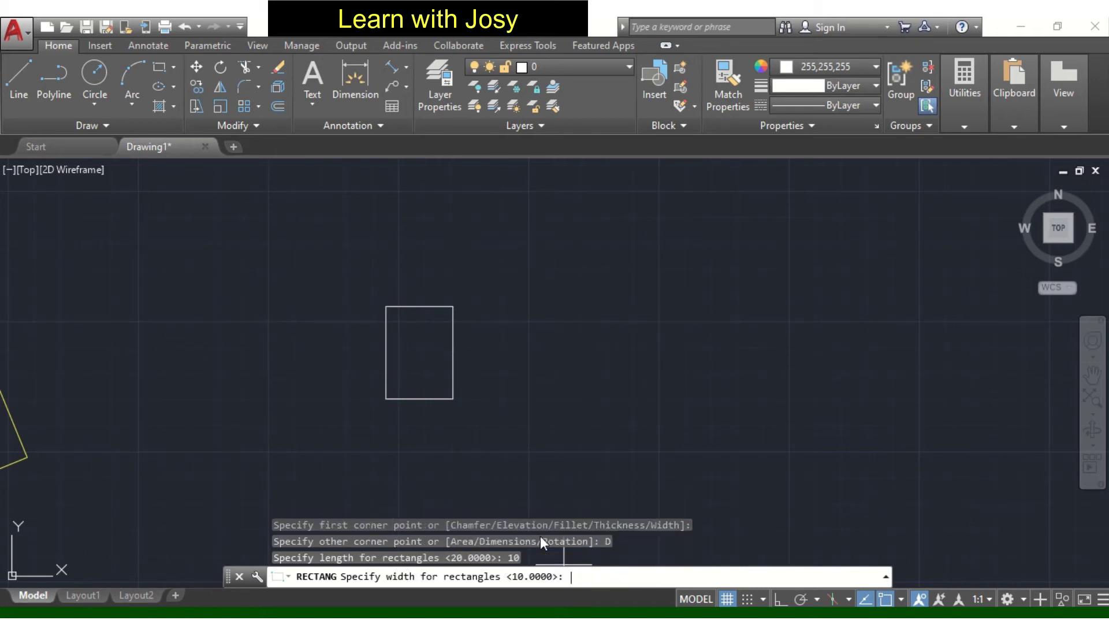
type("10")
key("Return")
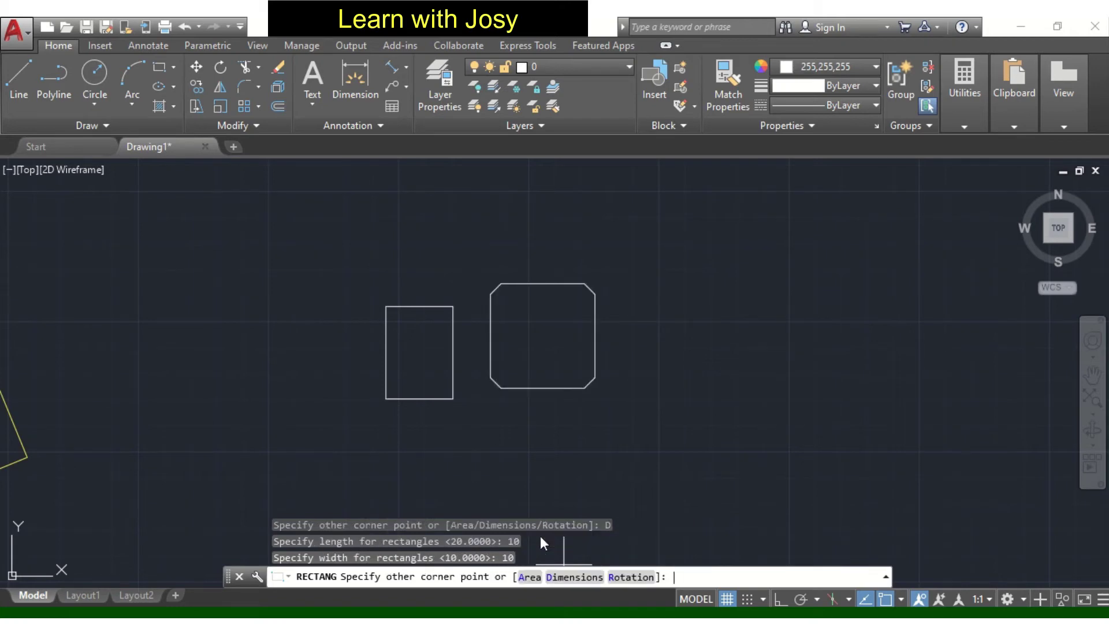
left_click(673, 425)
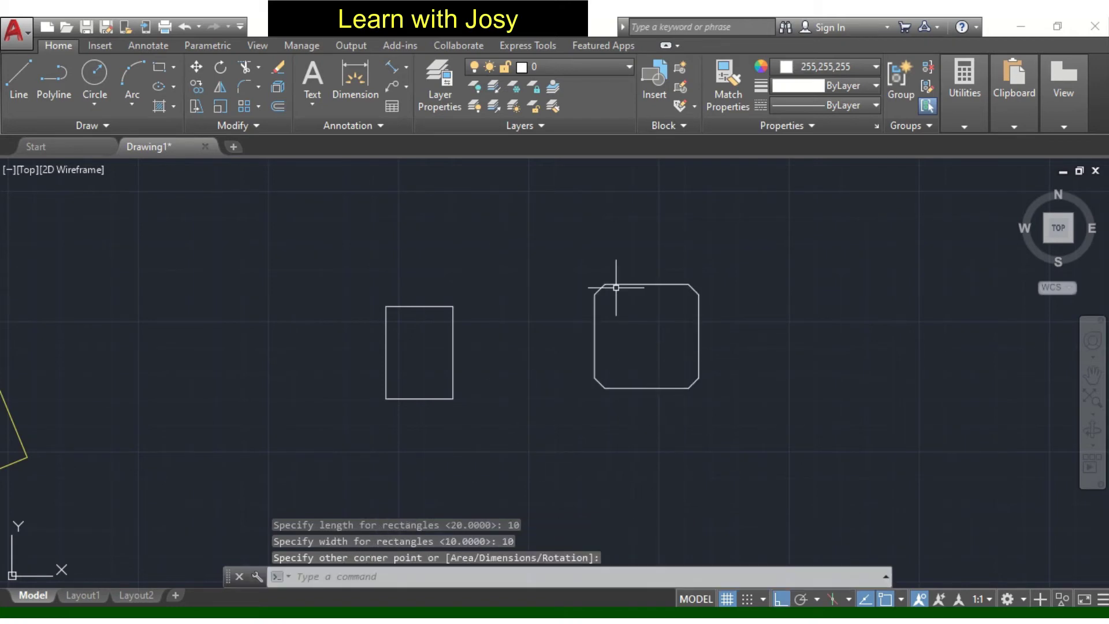
scroll(613, 292, "up", 5)
scroll(462, 289, "down", 3)
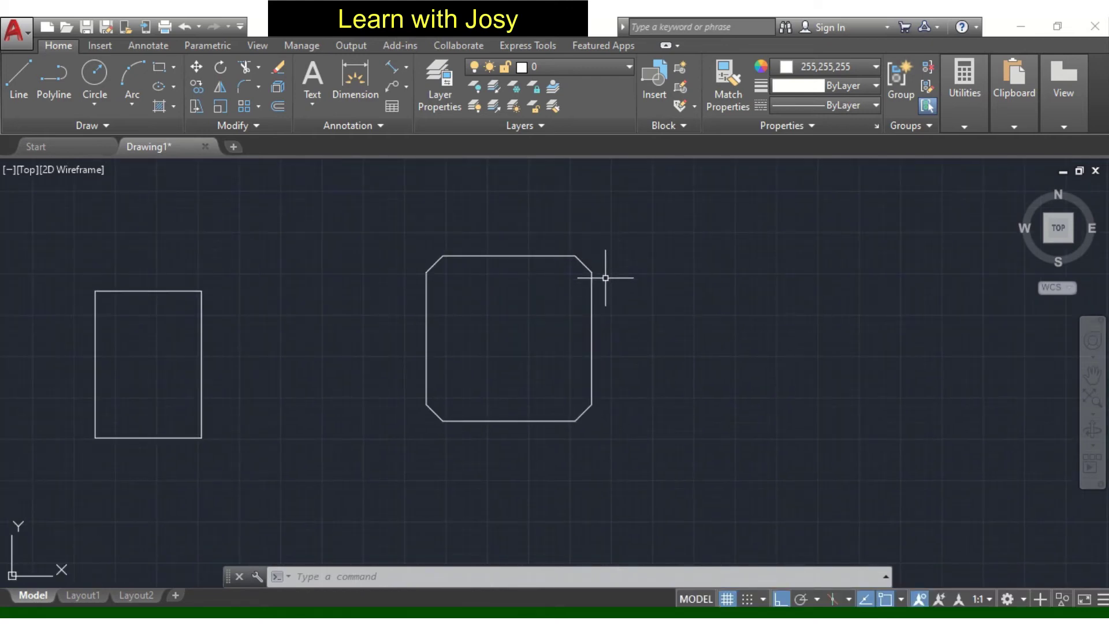
key("Return")
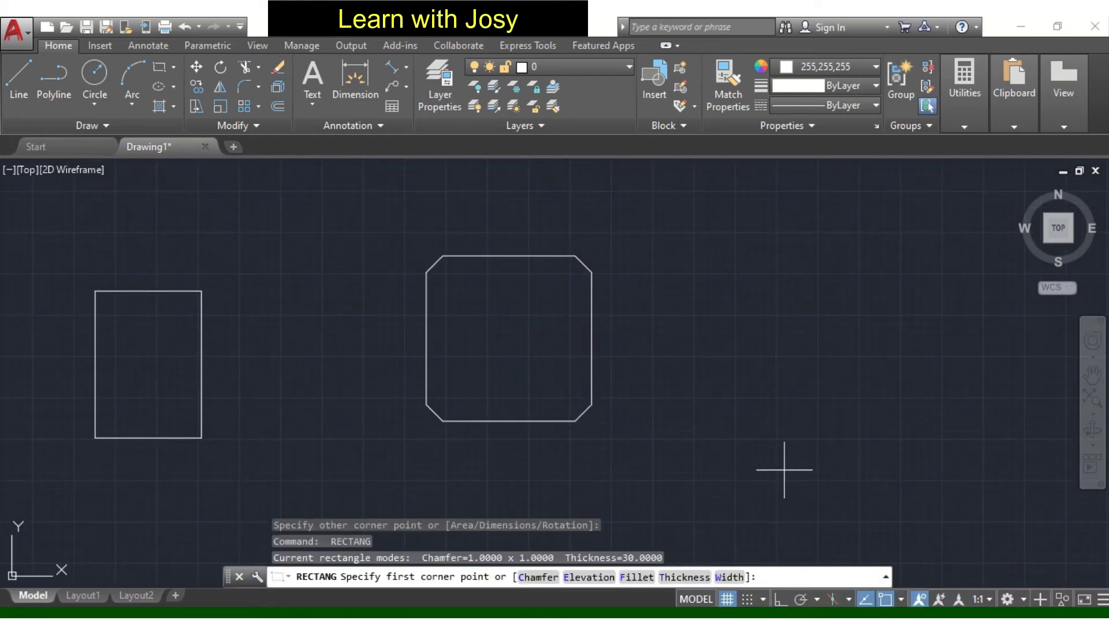
Step: Cancel the stray rectangle and restart RECTANG with both chamfer distances at 0
left_click(714, 255)
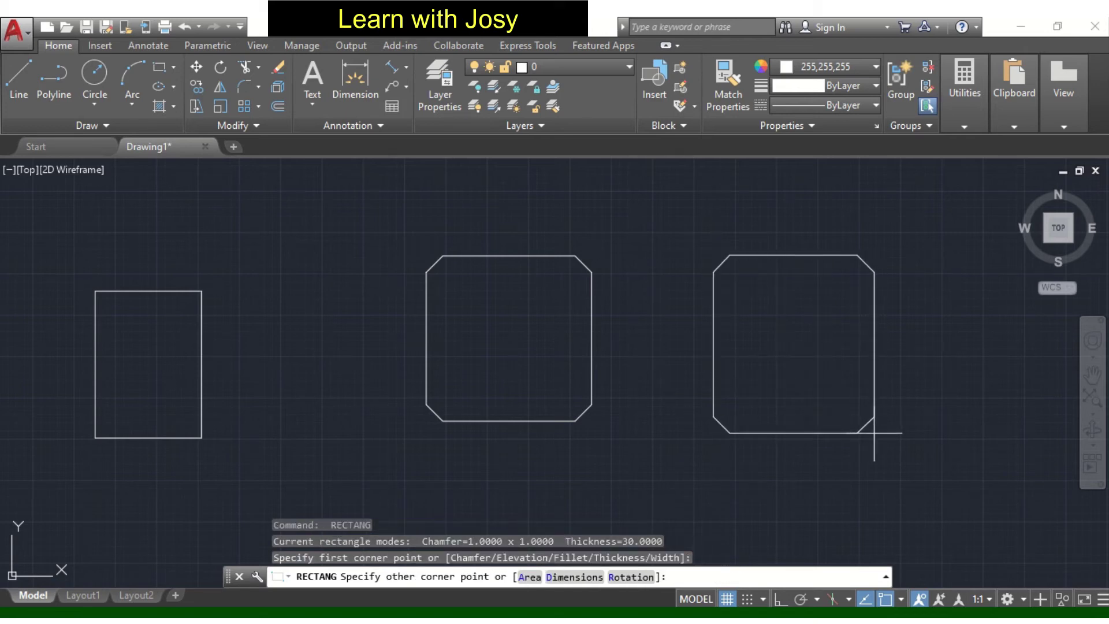
key("Escape")
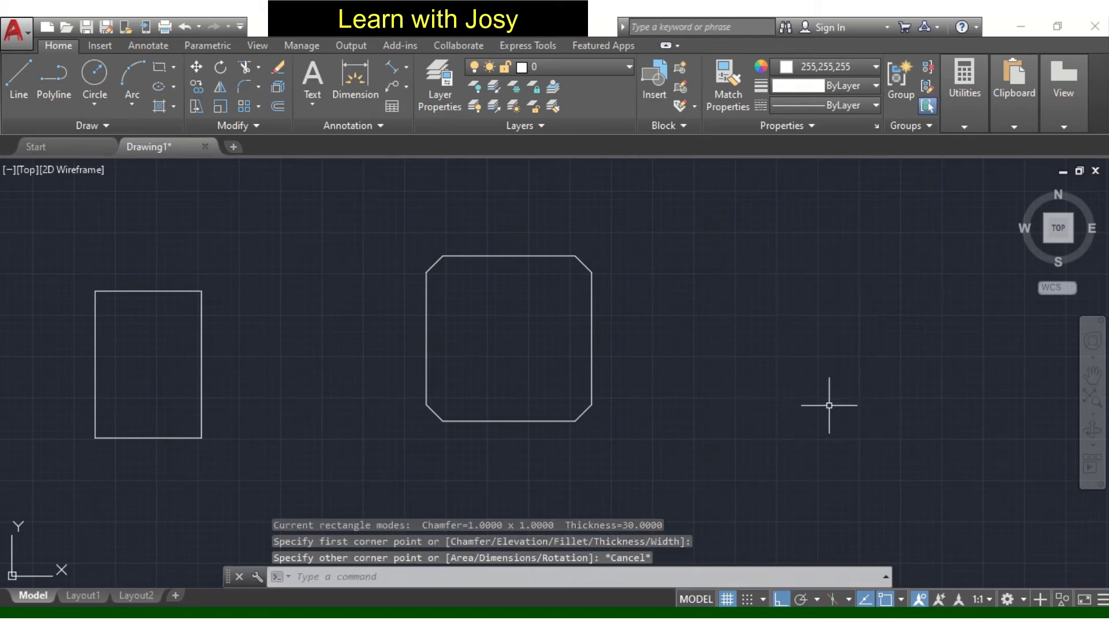
key("Return")
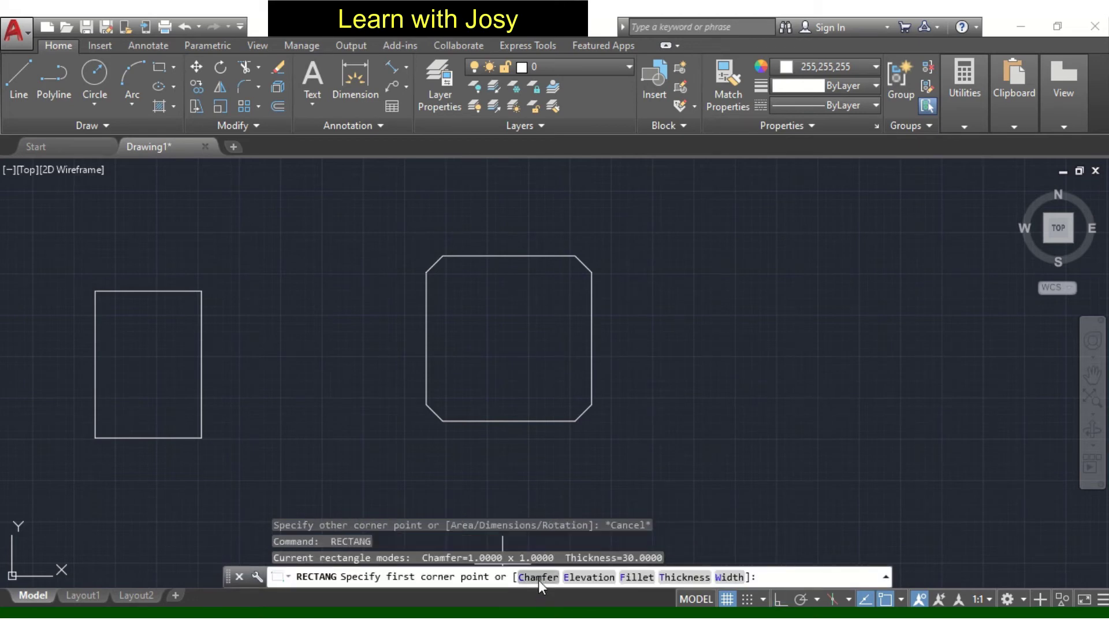
left_click(538, 578)
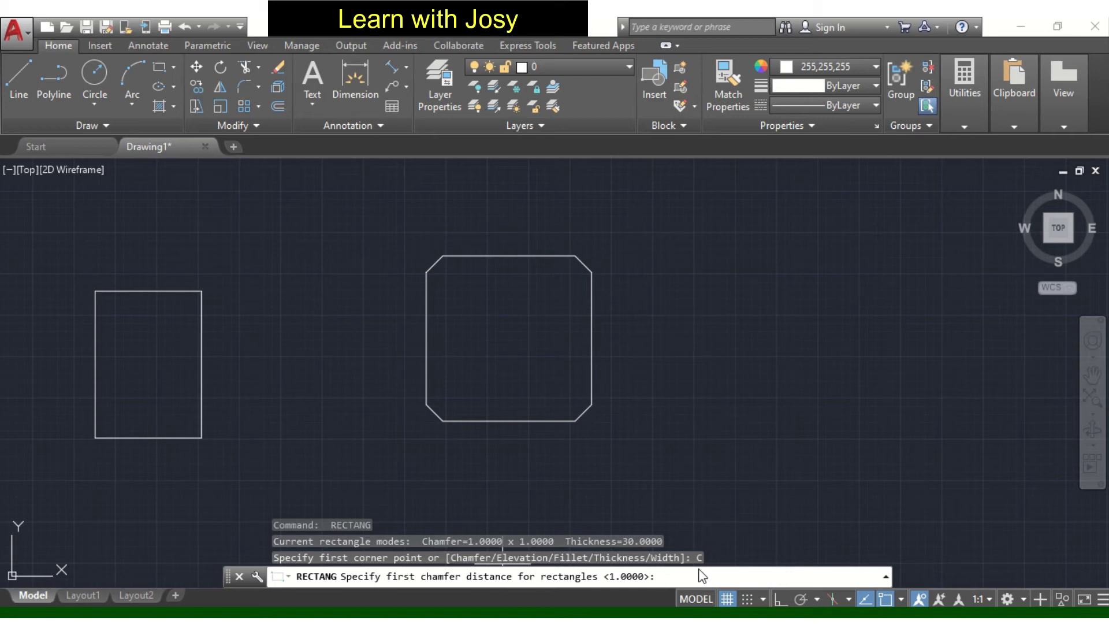
type("0")
key("Return")
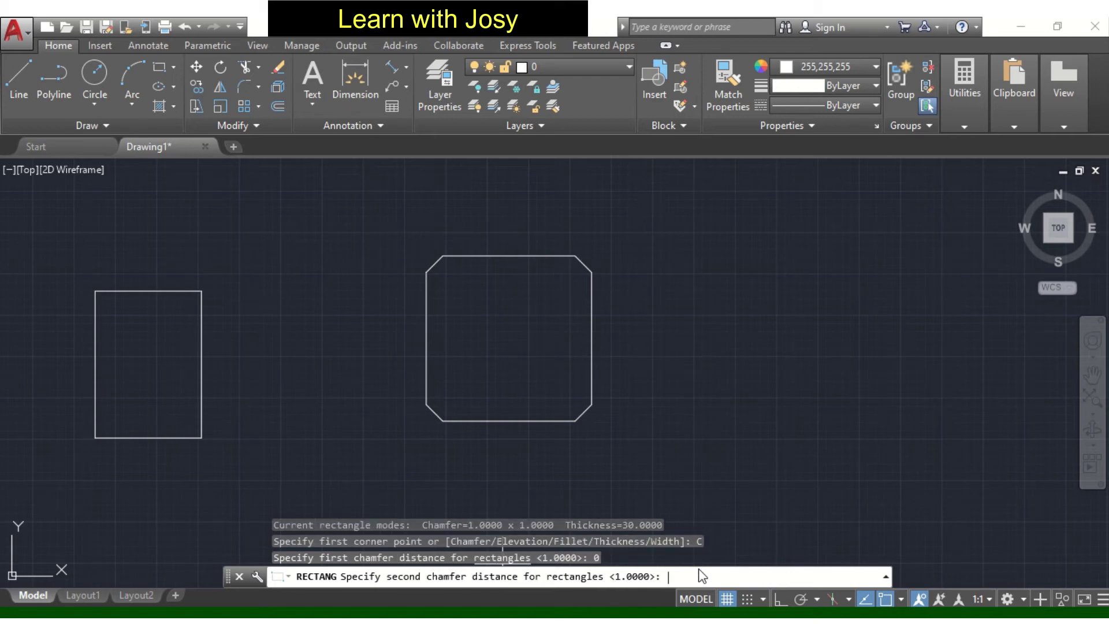
type("0")
key("Return")
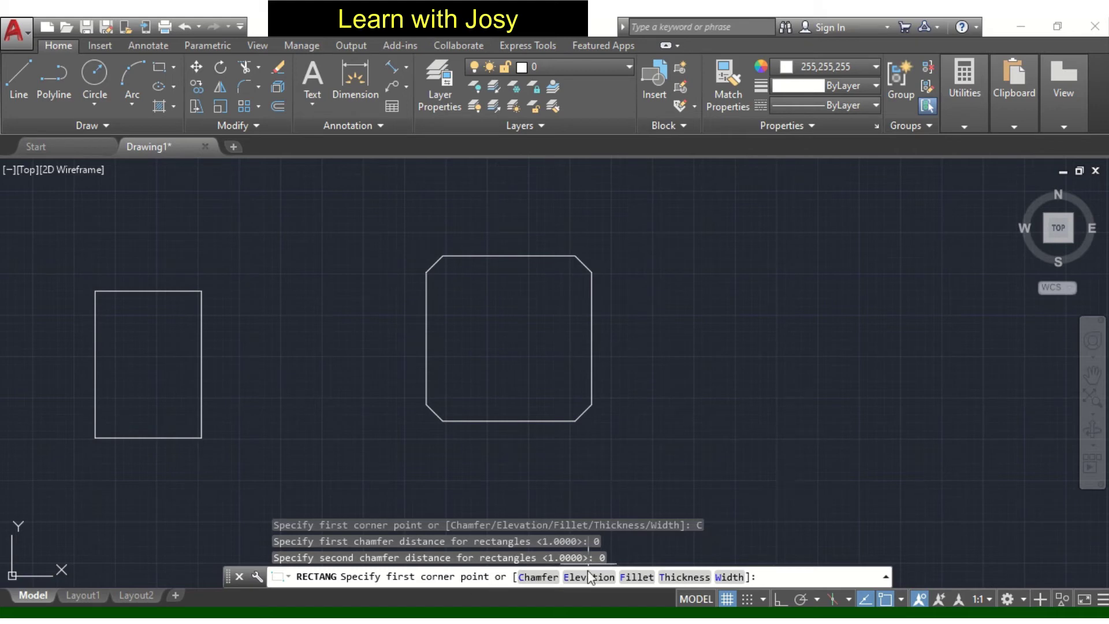
Step: Draw a rectangle with fillet radius 1 right of the chamfered square, then zoom to inspect it
left_click(639, 578)
type("1")
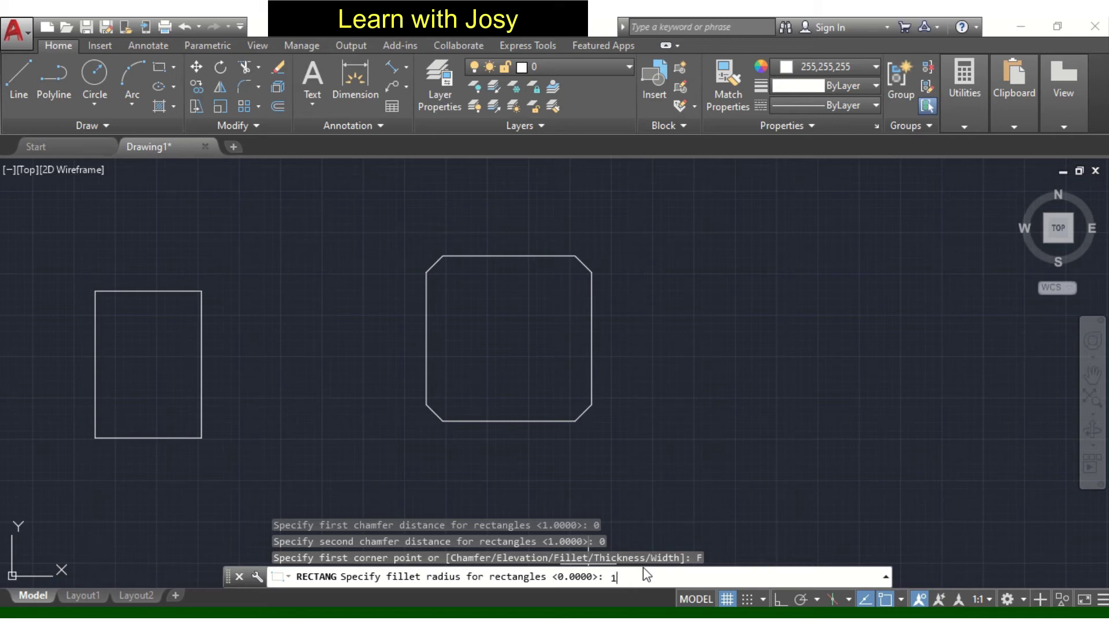
key("Return")
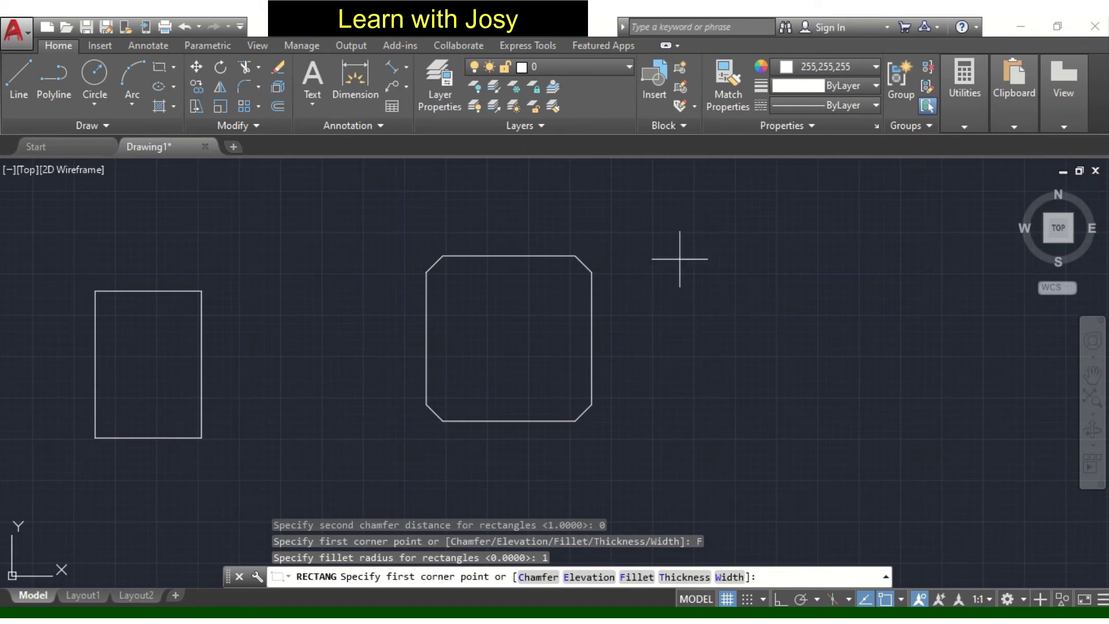
left_click(698, 274)
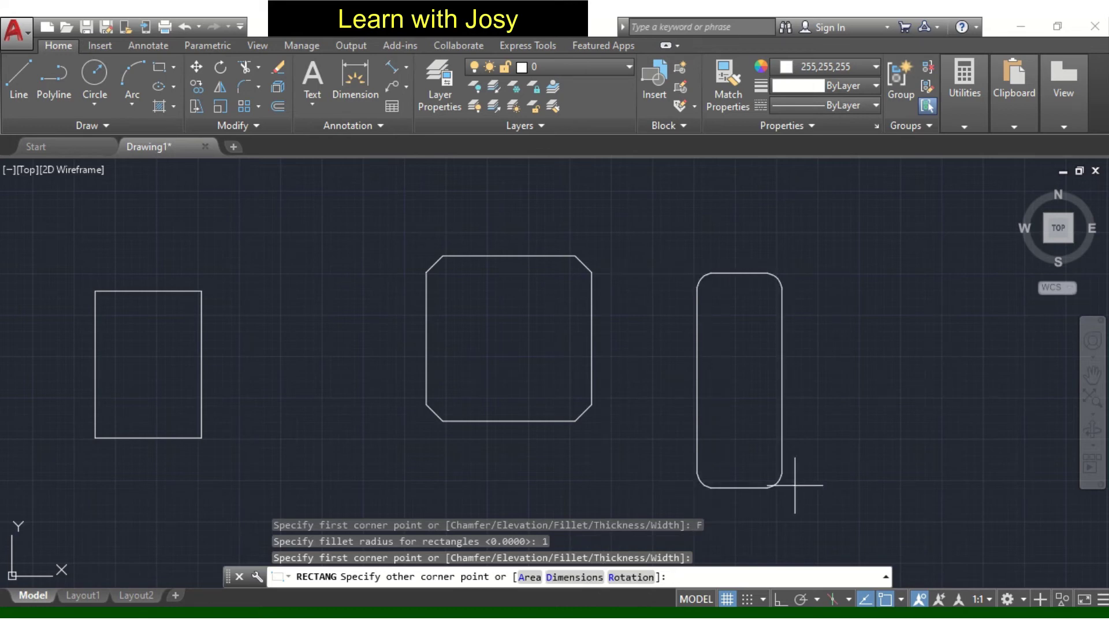
left_click(866, 464)
key("Return")
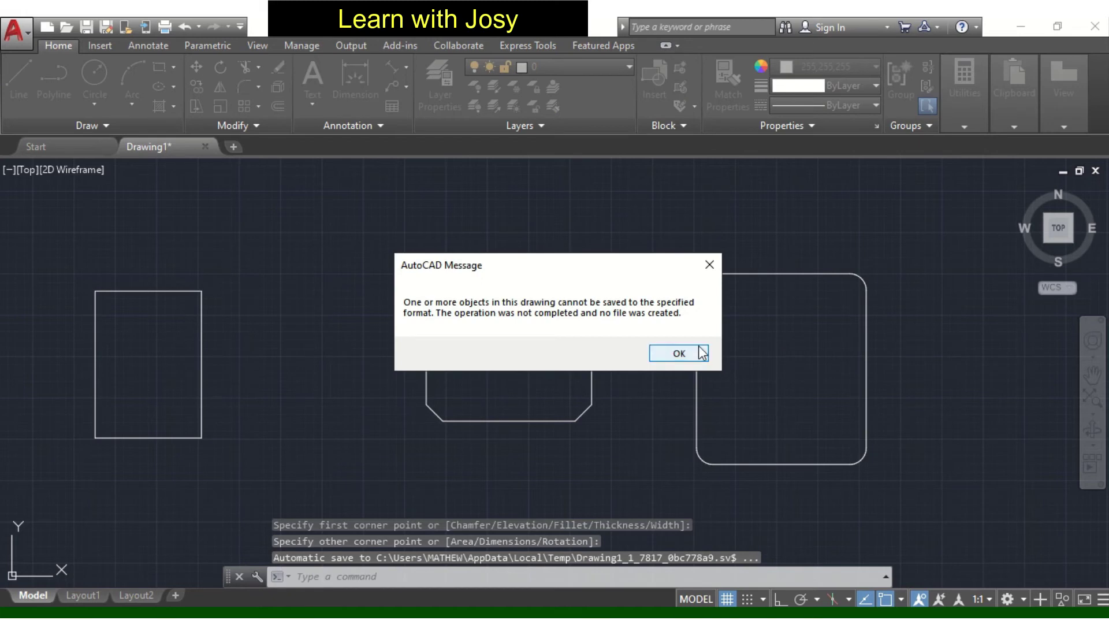
scroll(725, 300, "up", 2)
scroll(694, 306, "up", 2)
scroll(675, 316, "down", 2)
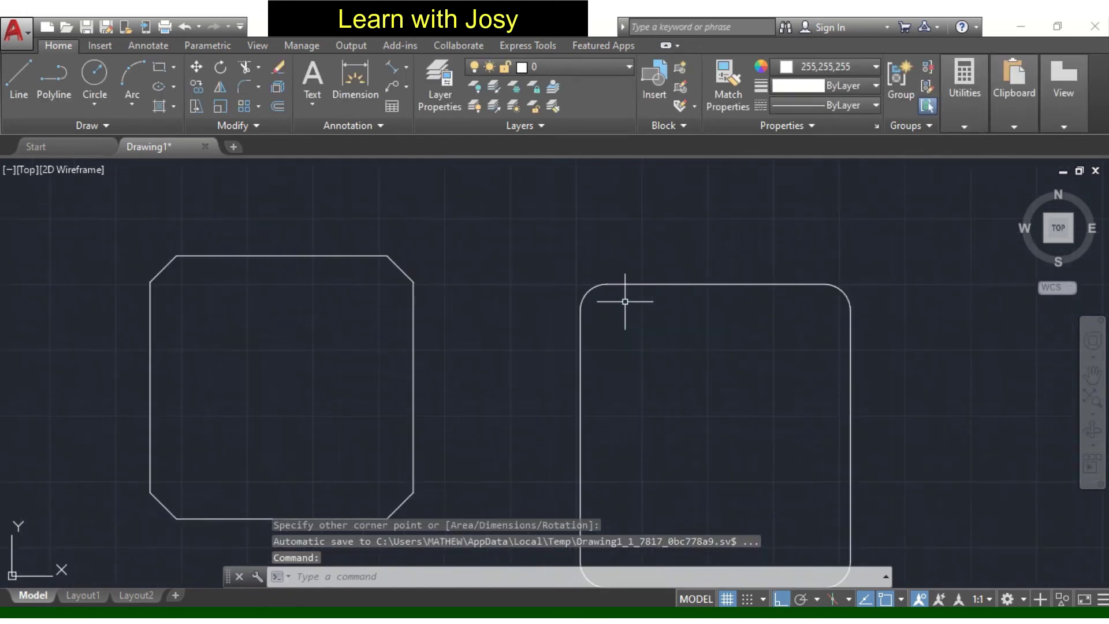
scroll(597, 295, "up", 2)
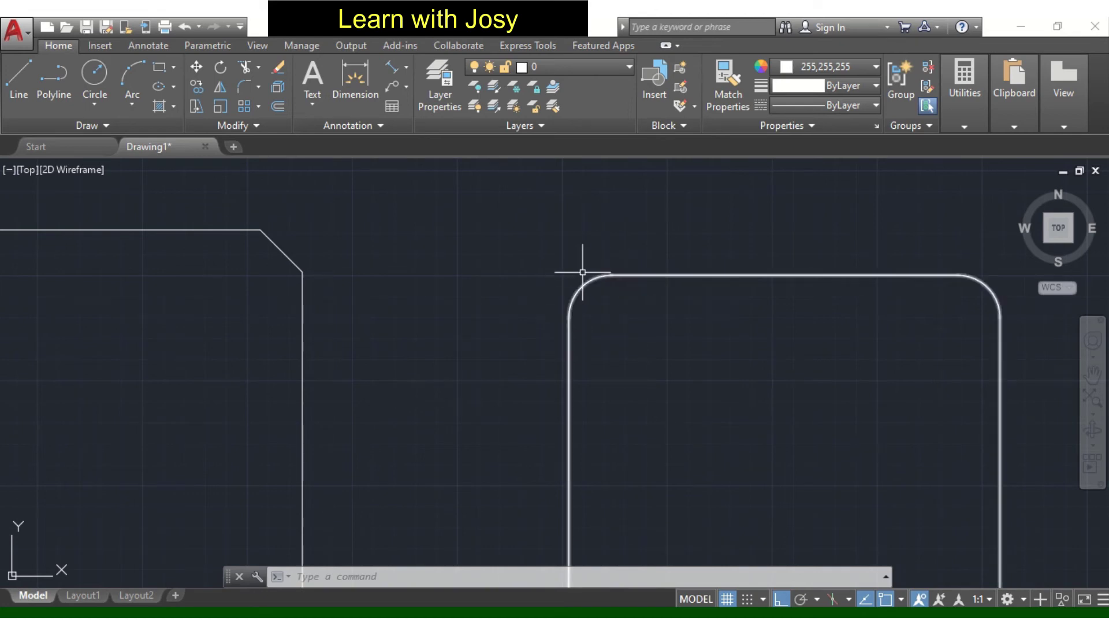
scroll(714, 300, "down", 2)
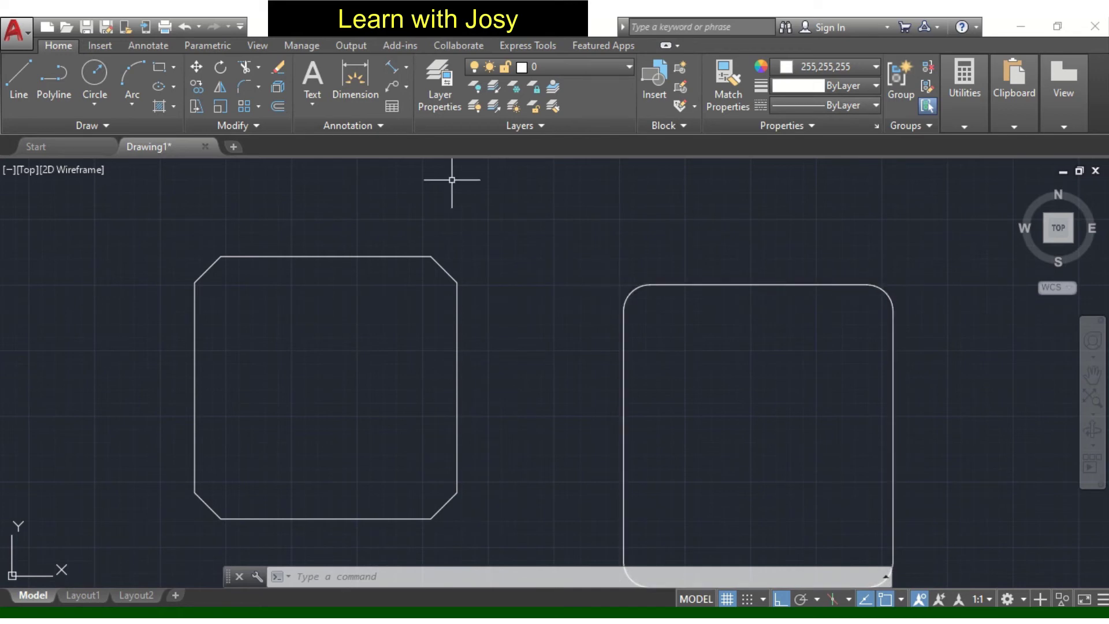
Step: Add an R1.0 radius dimension to the rectangle's top-left rounded corner
left_click(401, 79)
left_click(630, 291)
key("Escape")
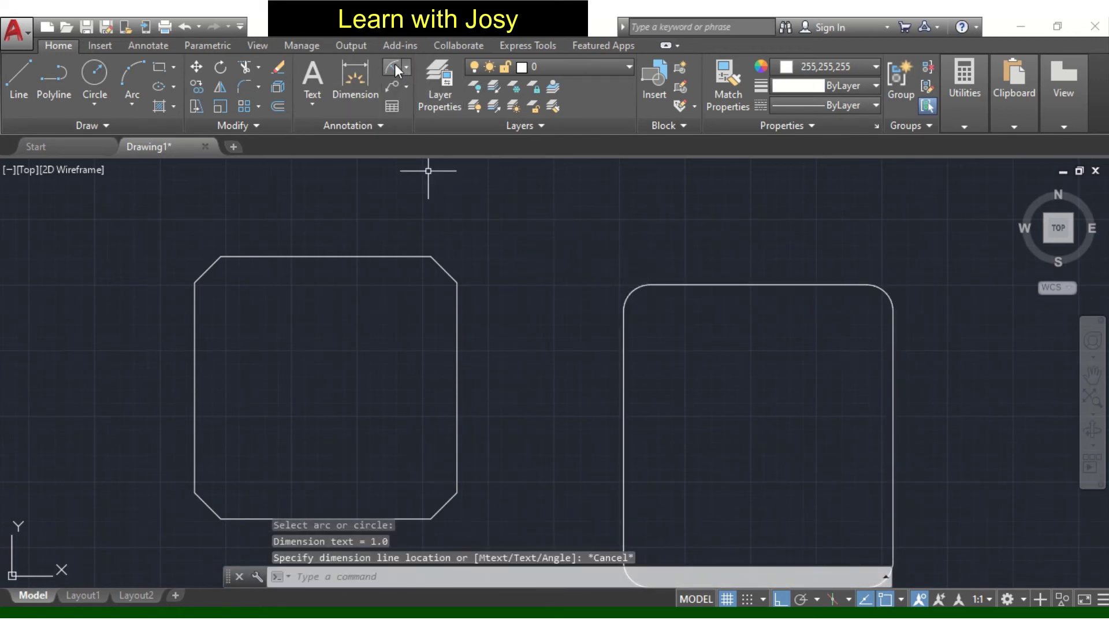
key("Return")
left_click(630, 291)
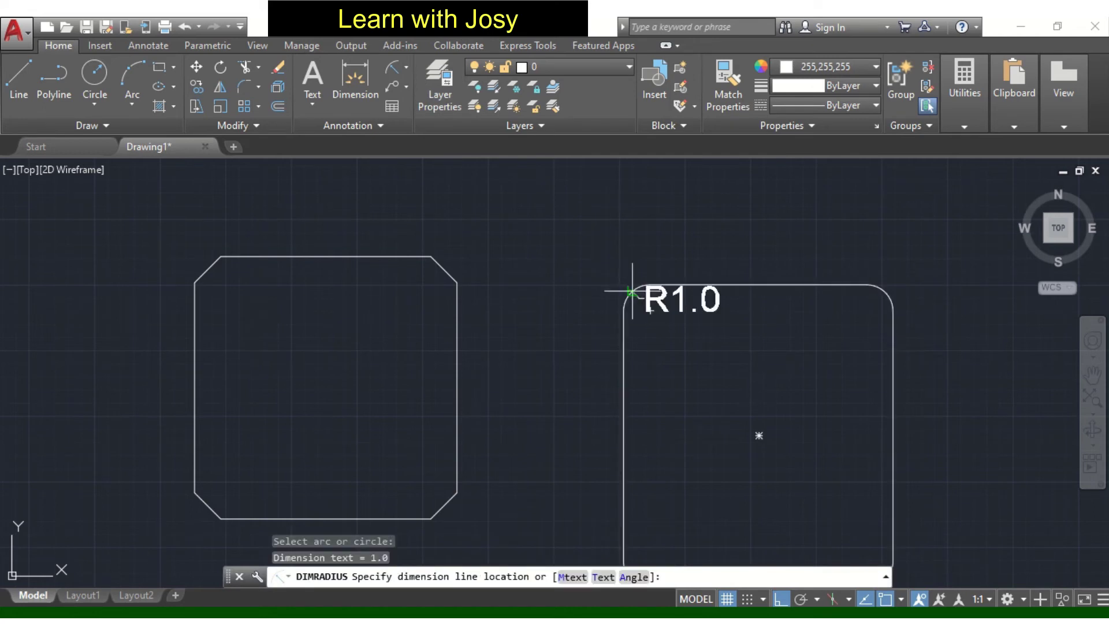
left_click(592, 258)
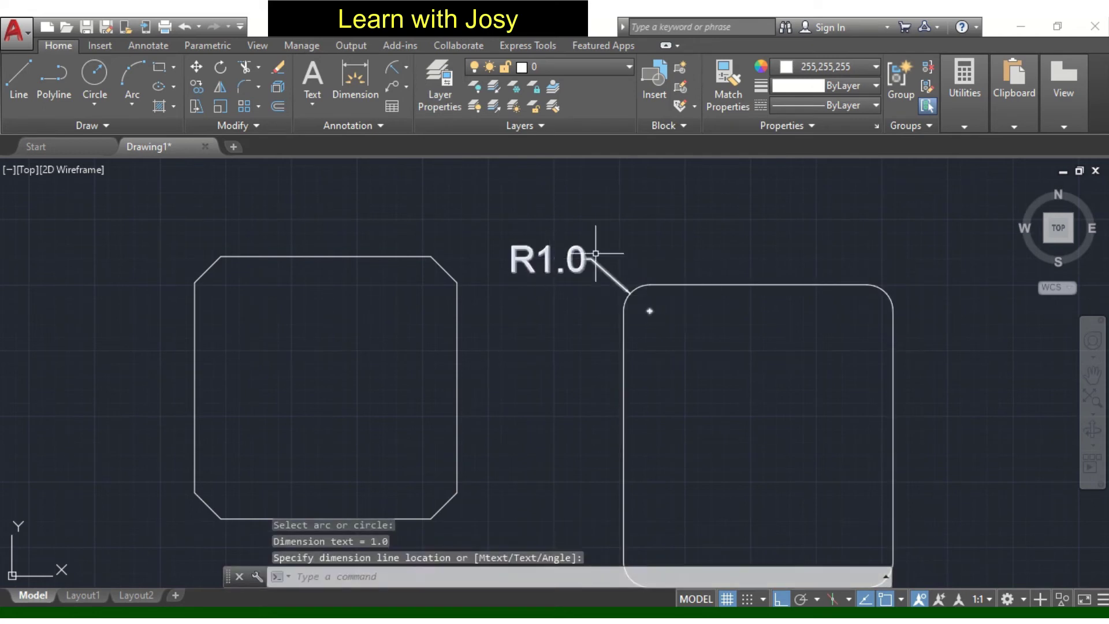
Step: Dimension the top-right rounded corner with its R1.0 radius label
key("Return")
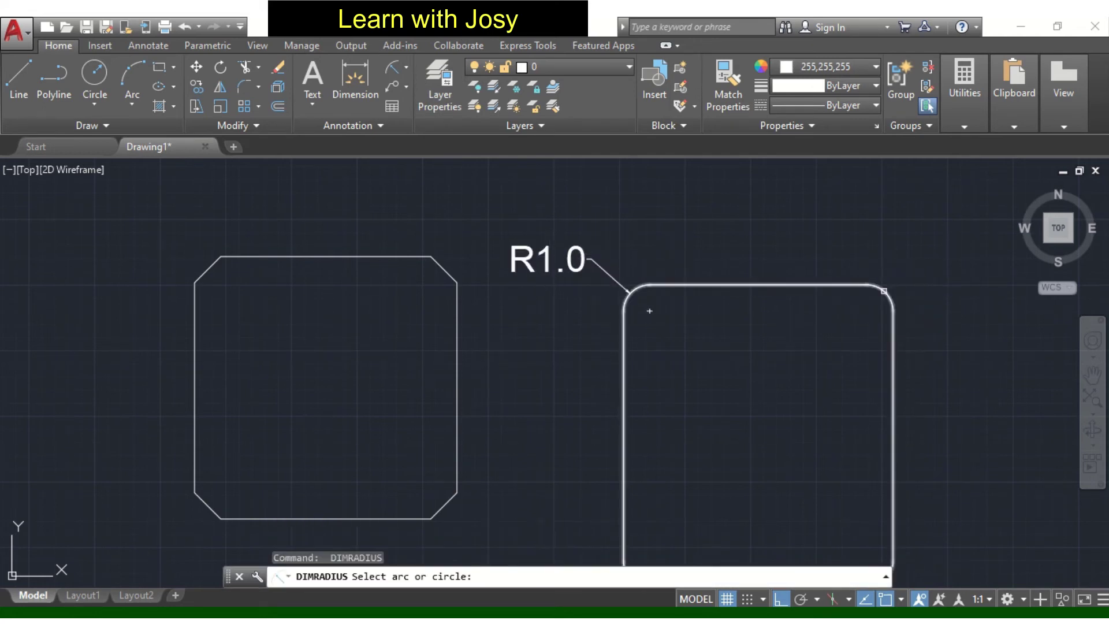
left_click(887, 291)
middle_click_drag(912, 381, 738, 325)
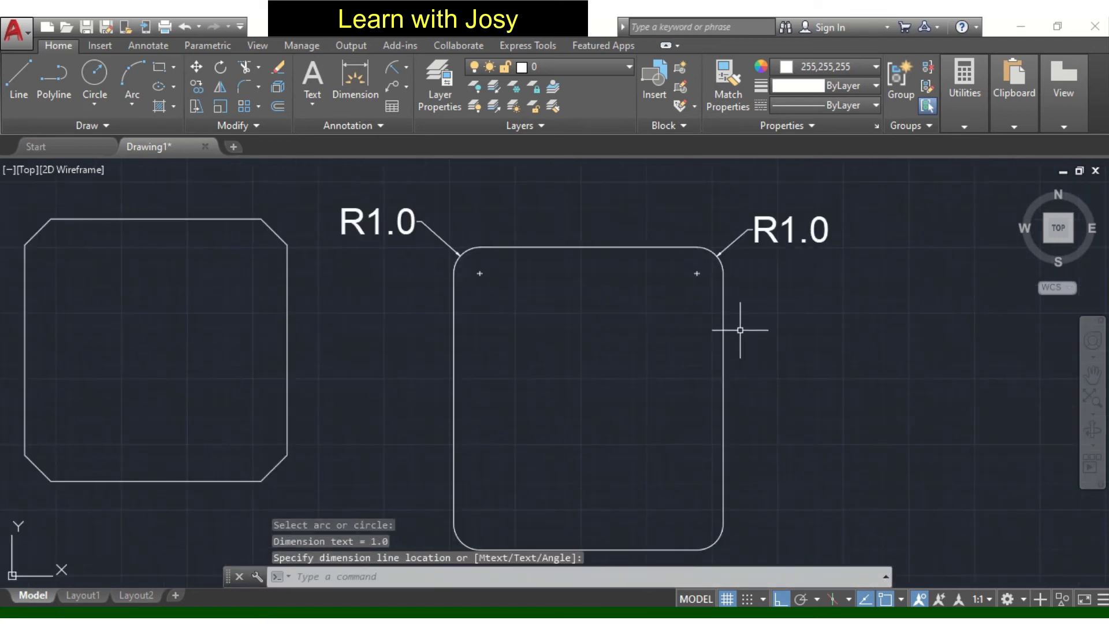
scroll(734, 321, "down", 2)
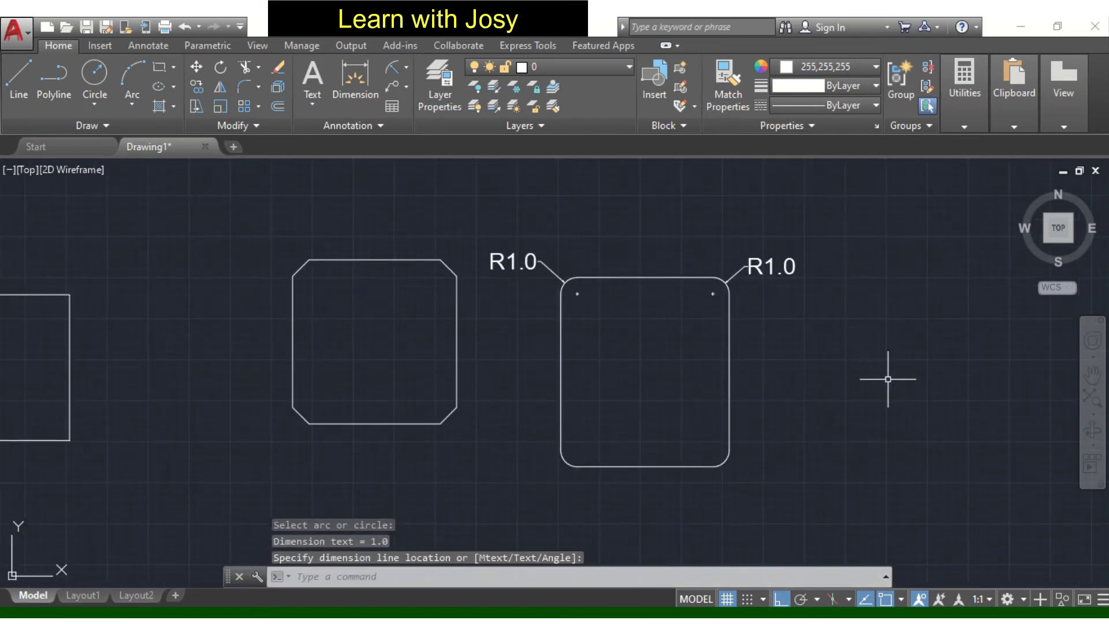
key("Escape")
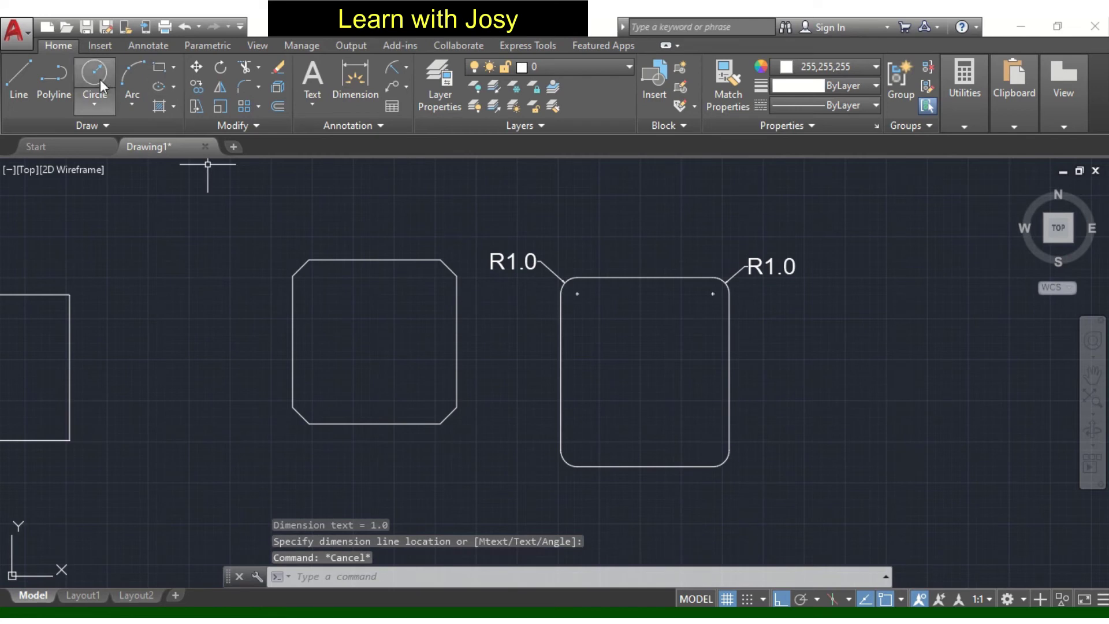
left_click(154, 76)
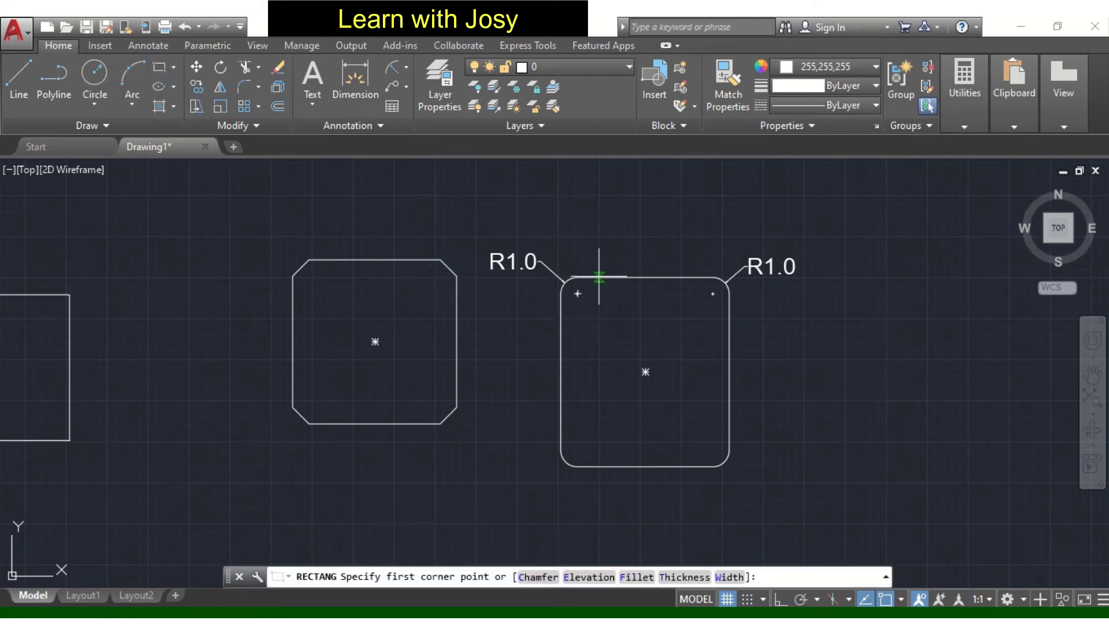
Step: Draw another rounded rectangle to the right of the existing ones
left_click(842, 307)
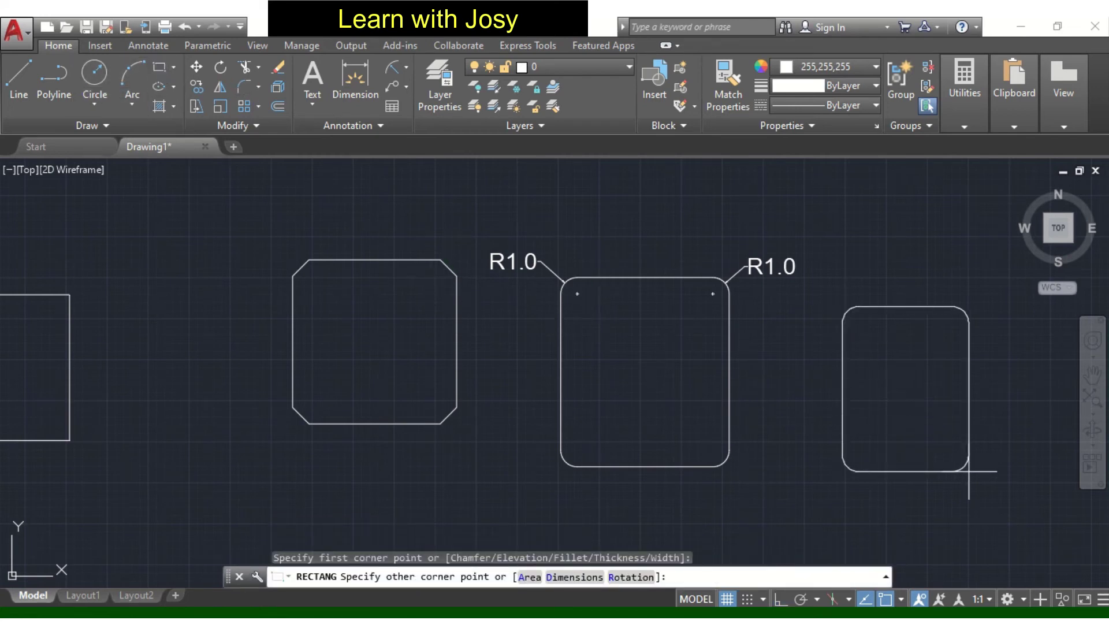
left_click(971, 474)
middle_click_drag(973, 464, 788, 461)
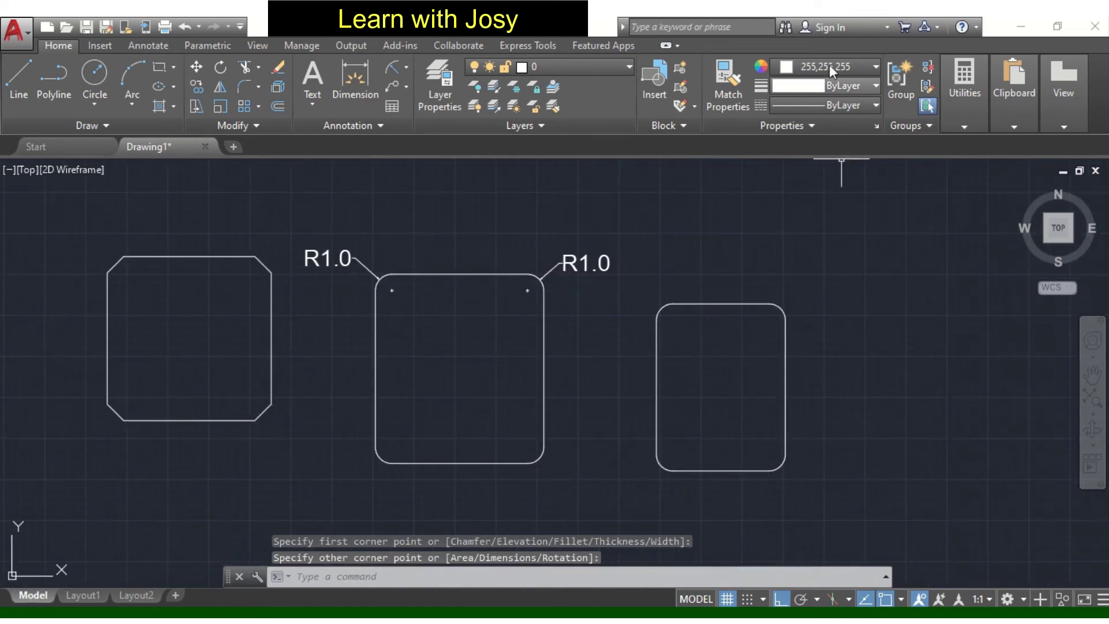
Step: Reset the rectangle fillet radius to 0 and draw a sharp-cornered rectangle beside it
key("Return")
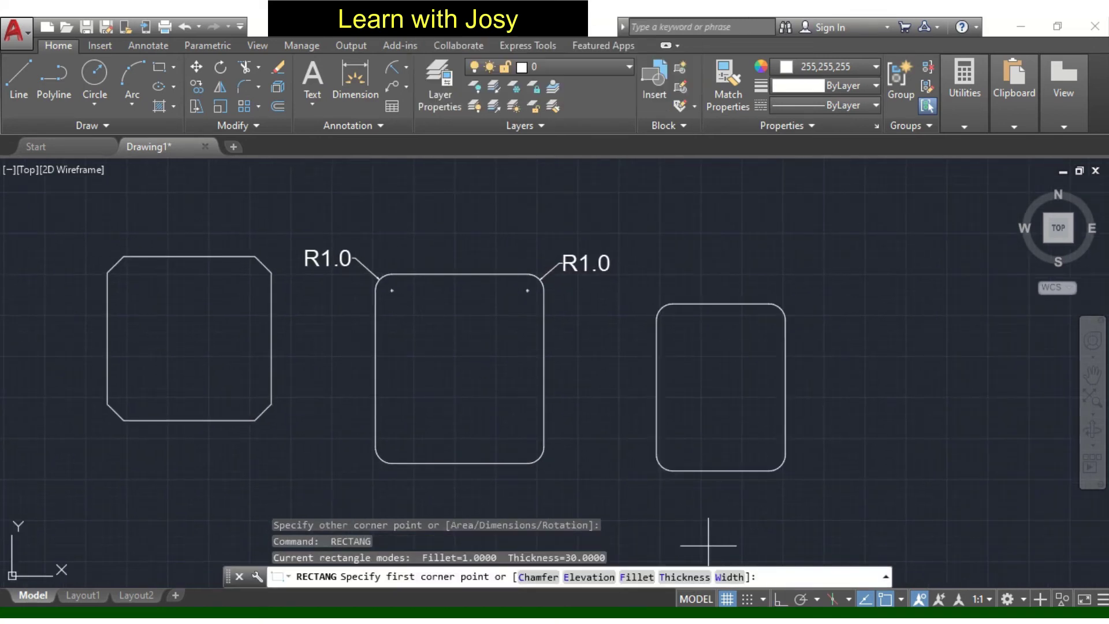
left_click(631, 581)
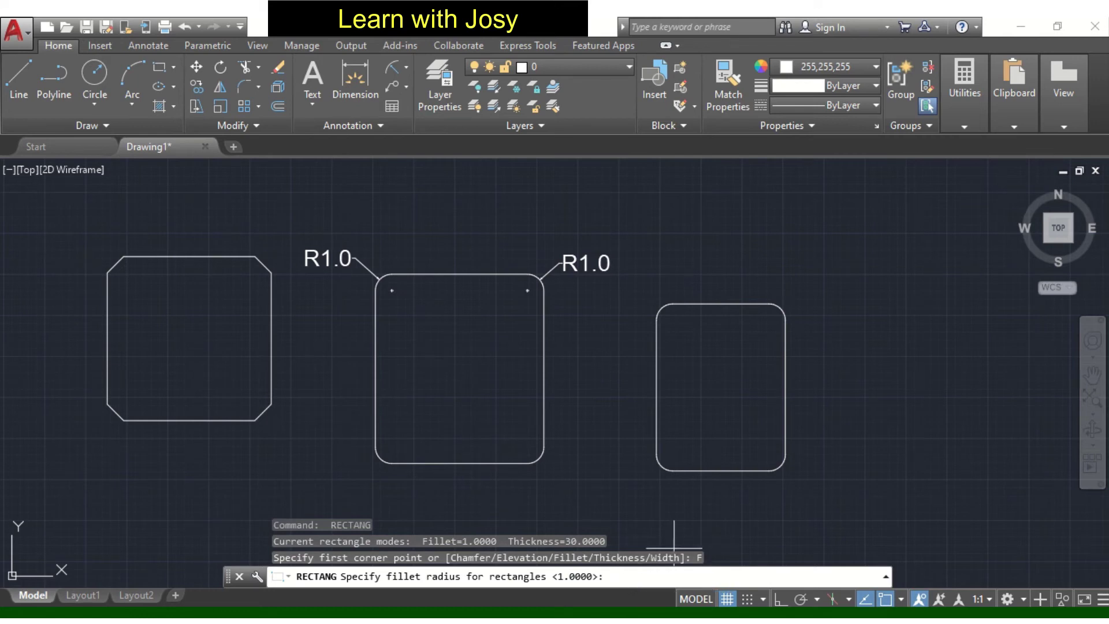
type("0")
key("Return")
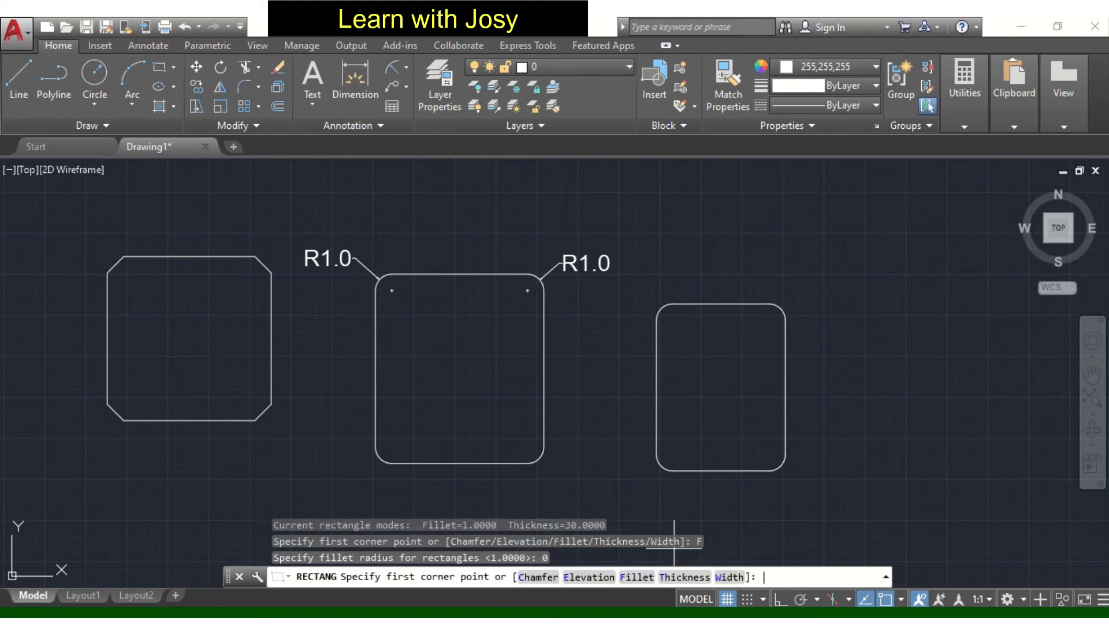
left_click(866, 306)
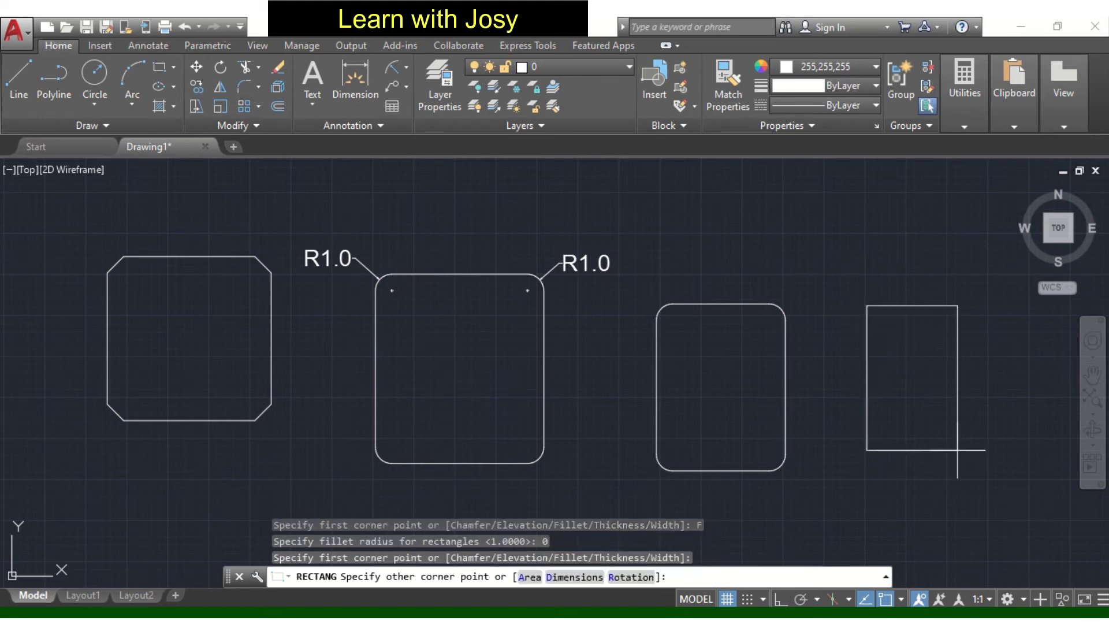
left_click(958, 450)
mouse_move(978, 377)
middle_mouse_down()
mouse_move(817, 384)
mouse_move(595, 335)
middle_mouse_up()
scroll(843, 397, "down", 3)
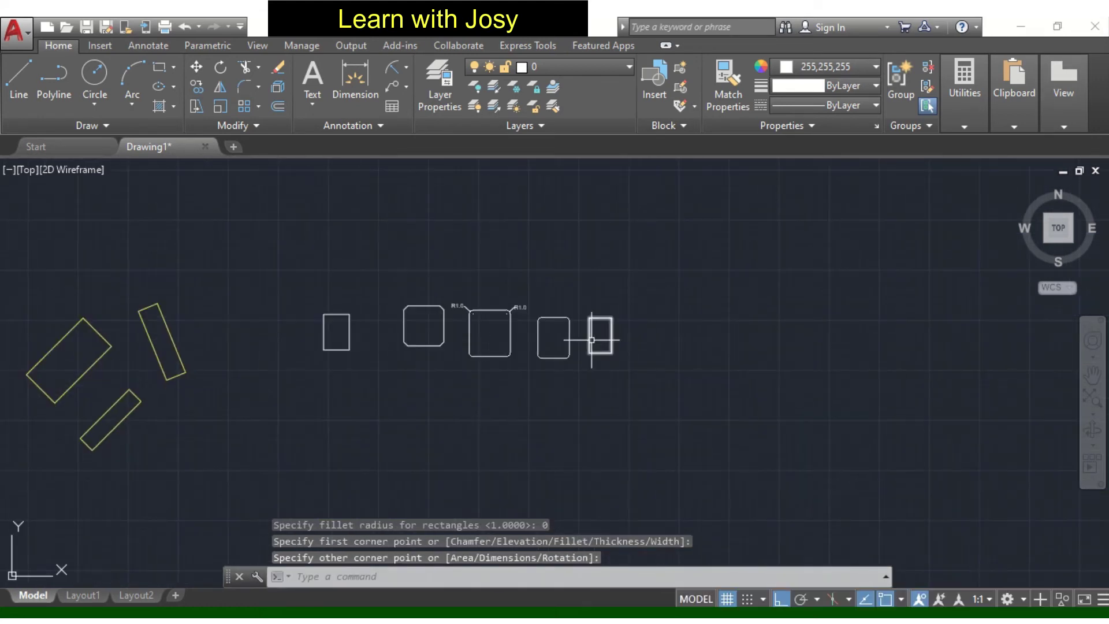
scroll(513, 337, "up", 2)
middle_click_drag(514, 338, 565, 347)
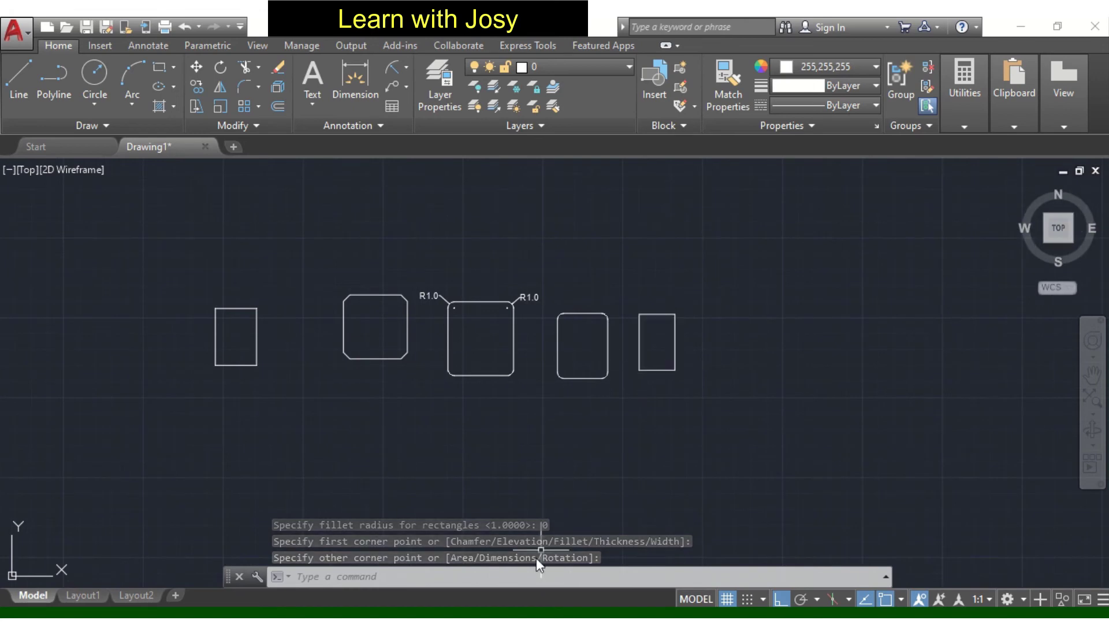
key("Return")
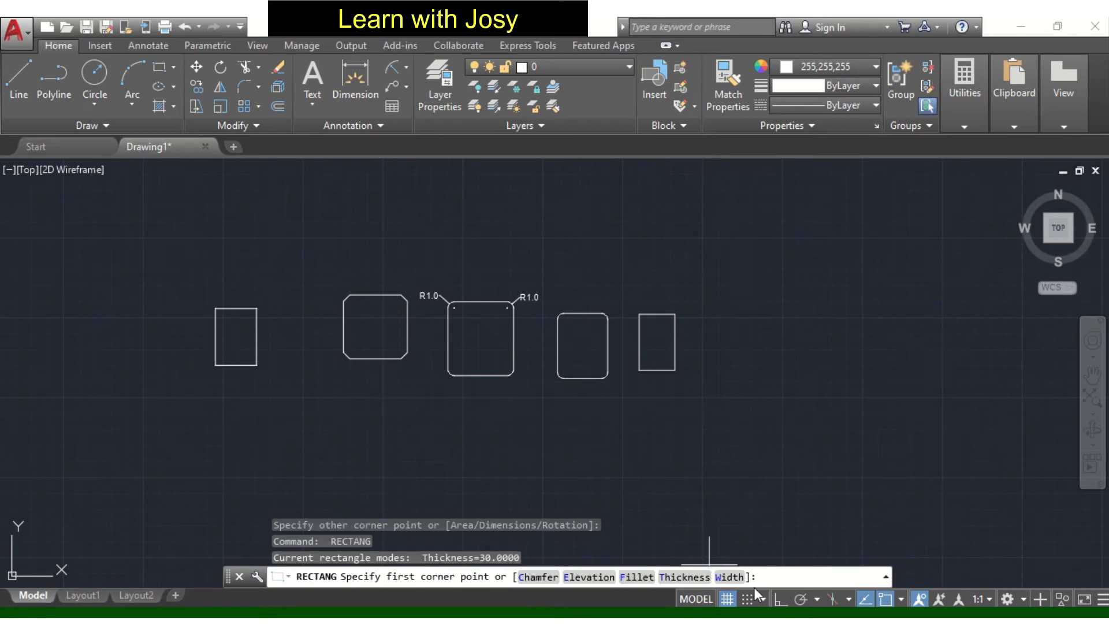
Step: Draw a rectangle with line width 2 at the right end of the row, zooming to inspect it
left_click(724, 577)
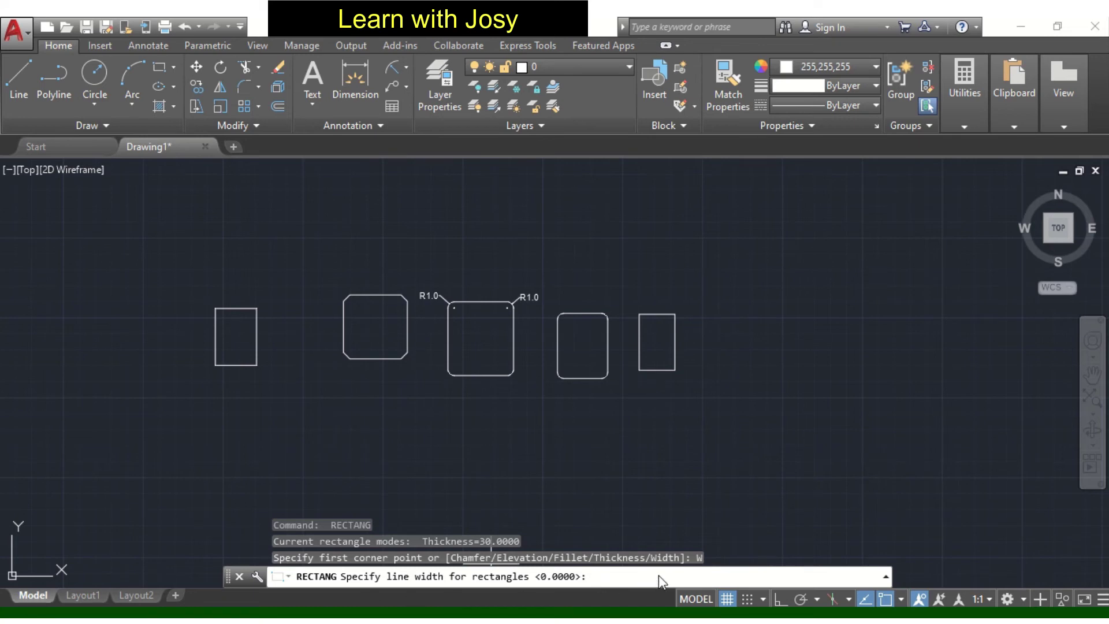
type("2")
key("Return")
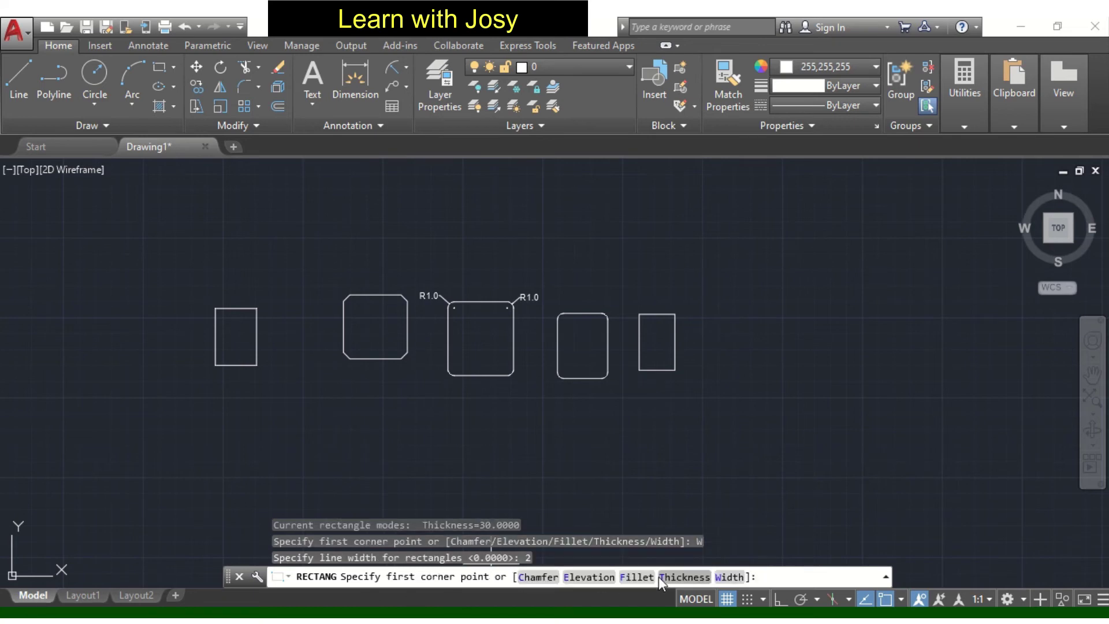
left_click(748, 309)
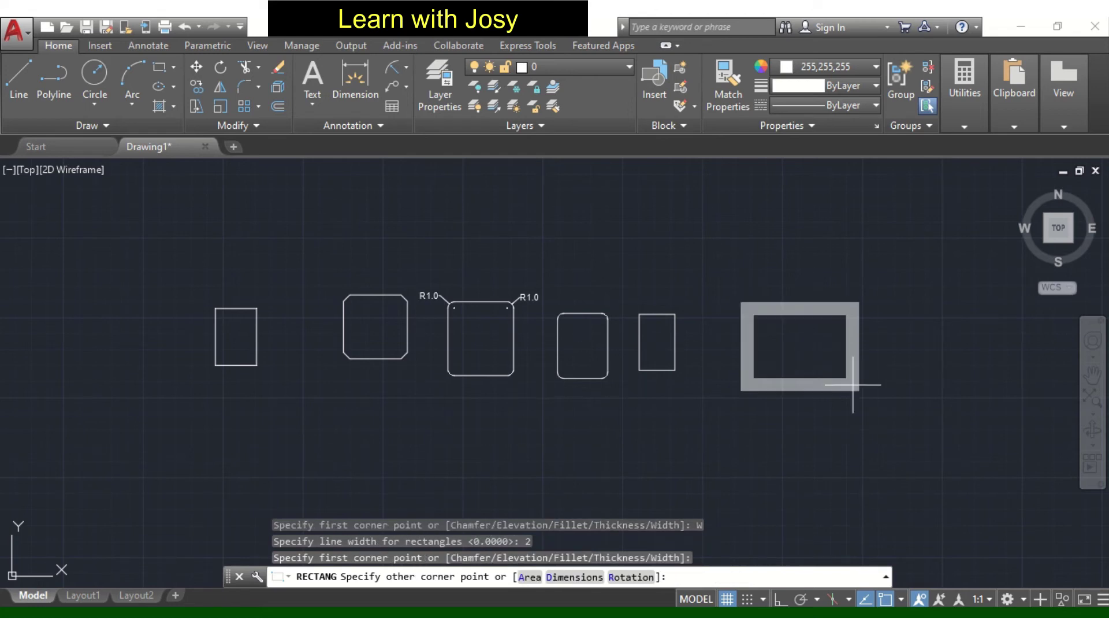
left_click(873, 408)
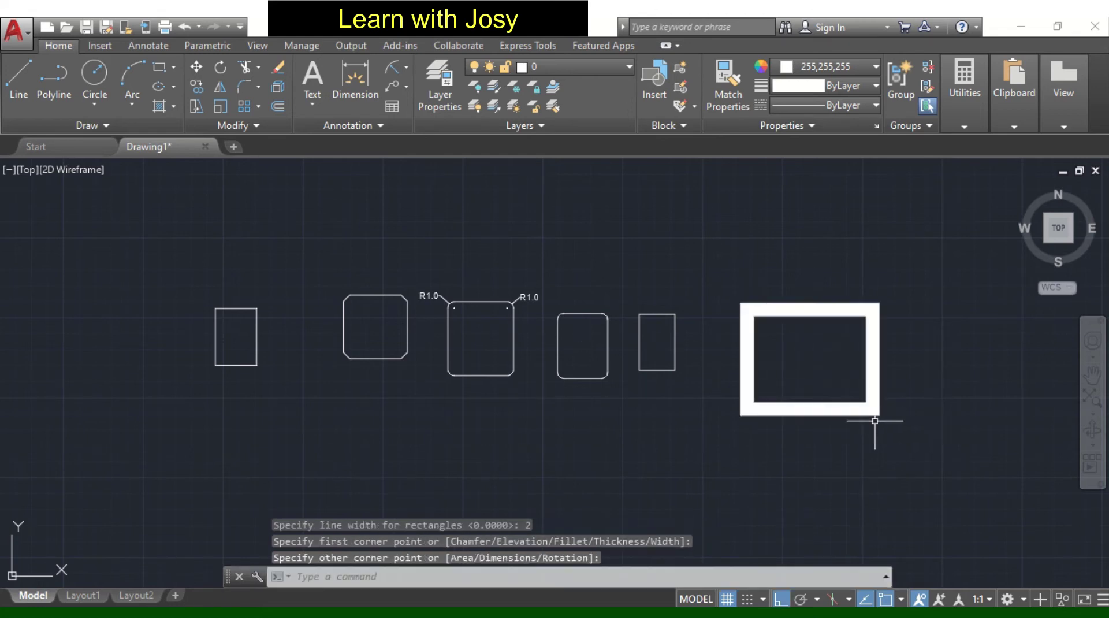
middle_click_drag(871, 421, 629, 422)
scroll(533, 330, "up", 4)
middle_click_drag(533, 329, 568, 282)
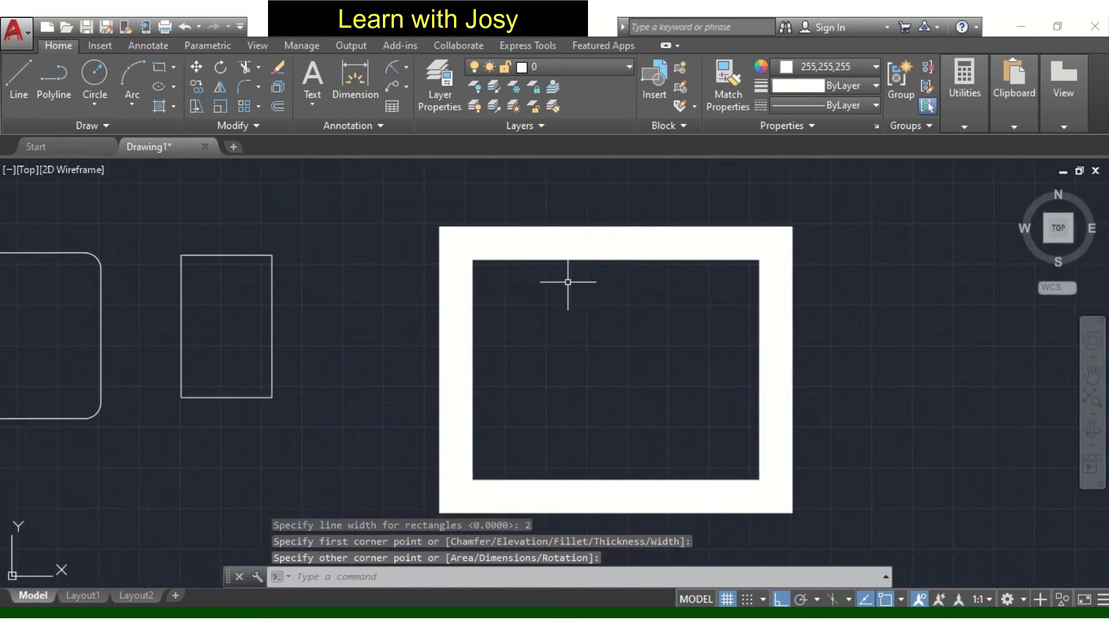
scroll(568, 282, "down", 4)
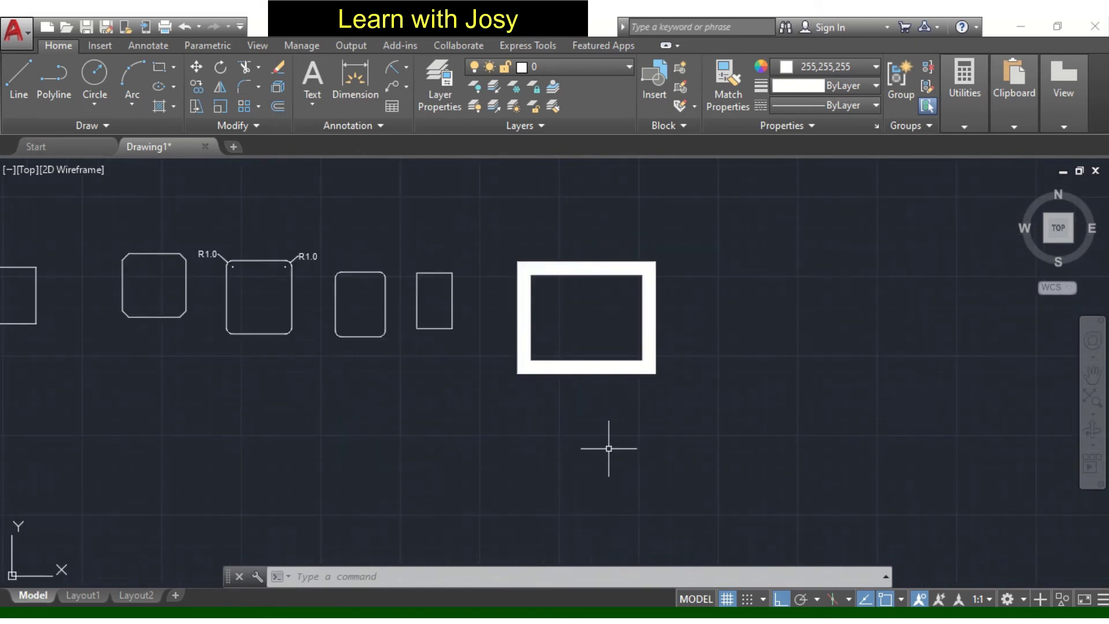
key("Return")
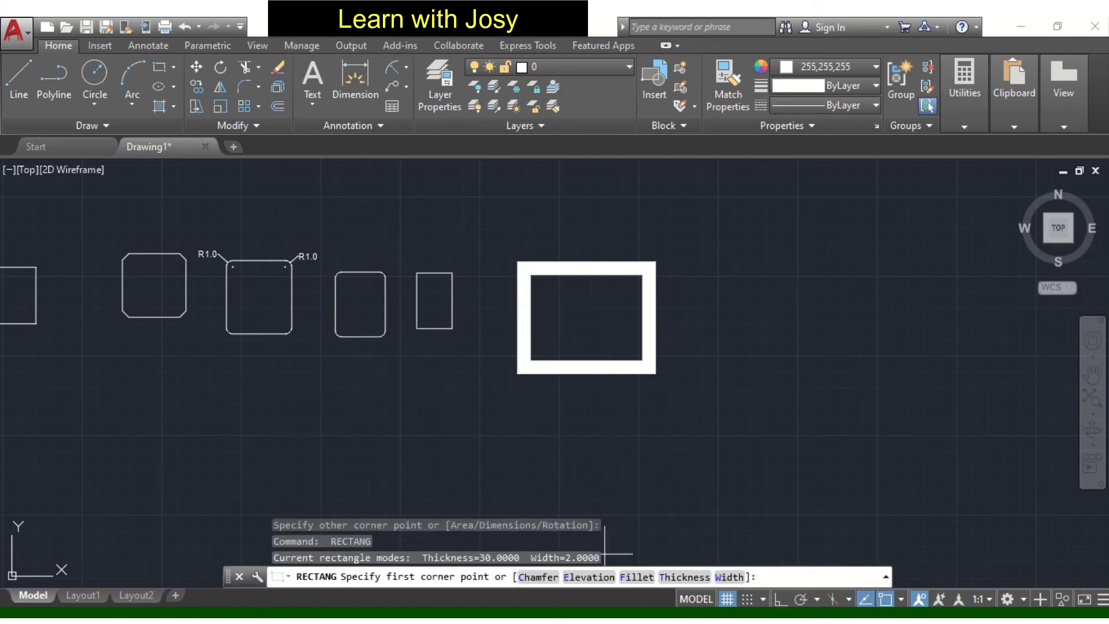
Step: Draw a width-1 thick rectangle to the right of the width-2 one
left_click(730, 577)
type("1")
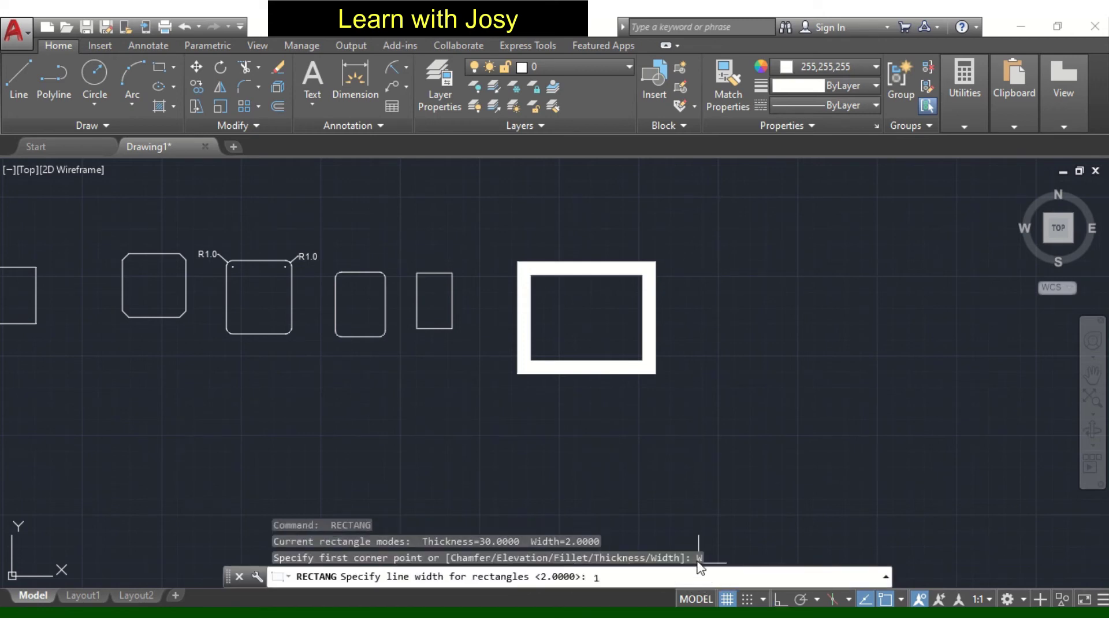
key("Return")
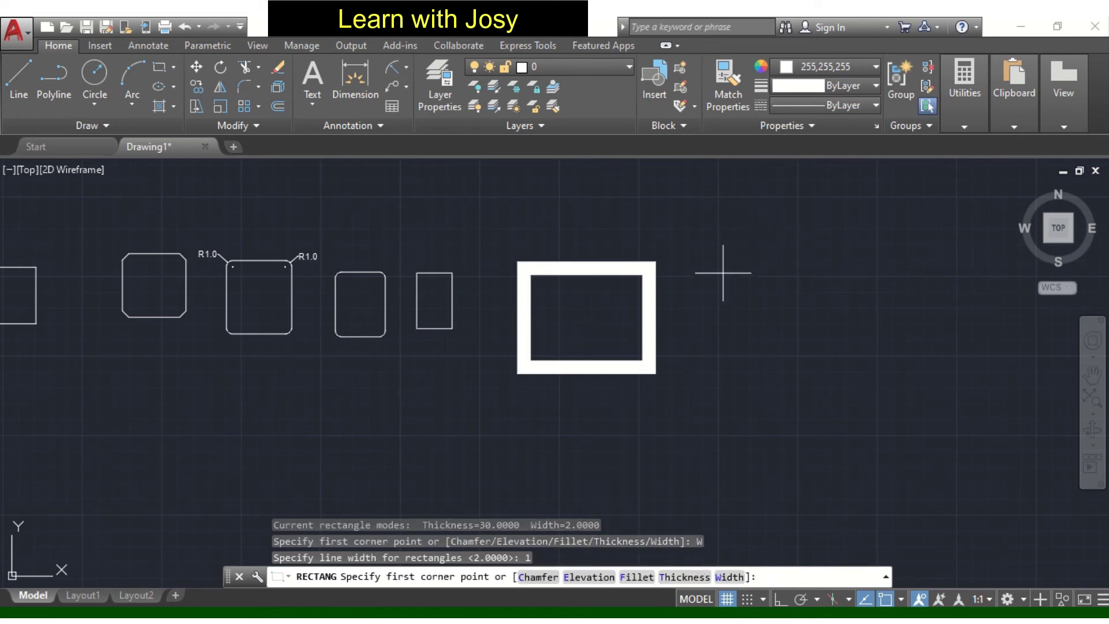
left_click(709, 267)
left_click(801, 367)
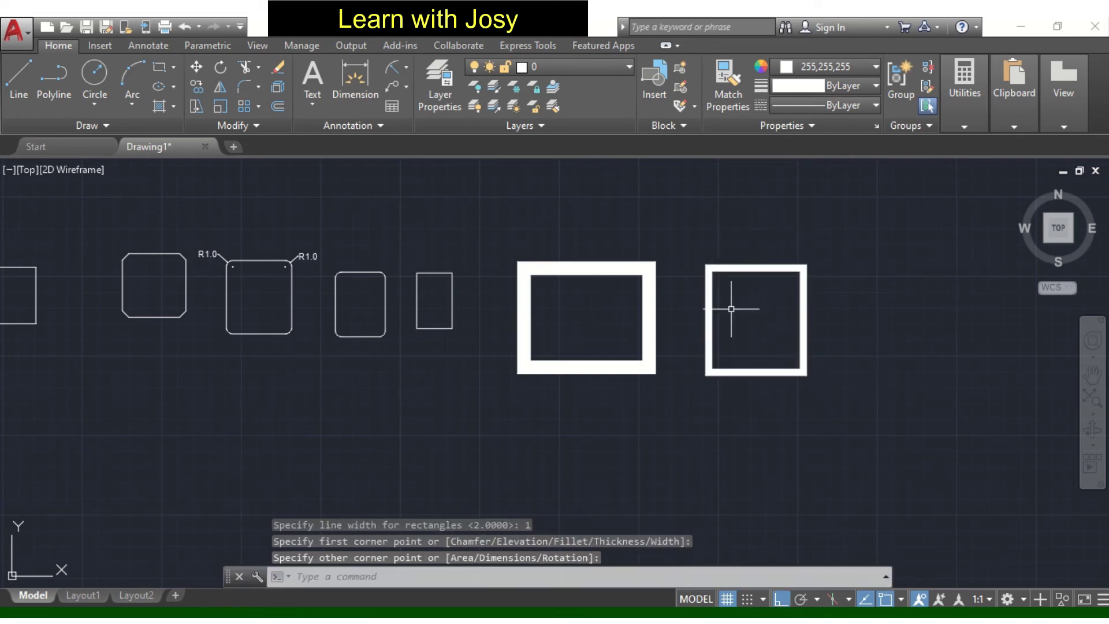
scroll(701, 280, "up", 2)
middle_click_drag(757, 310, 722, 328)
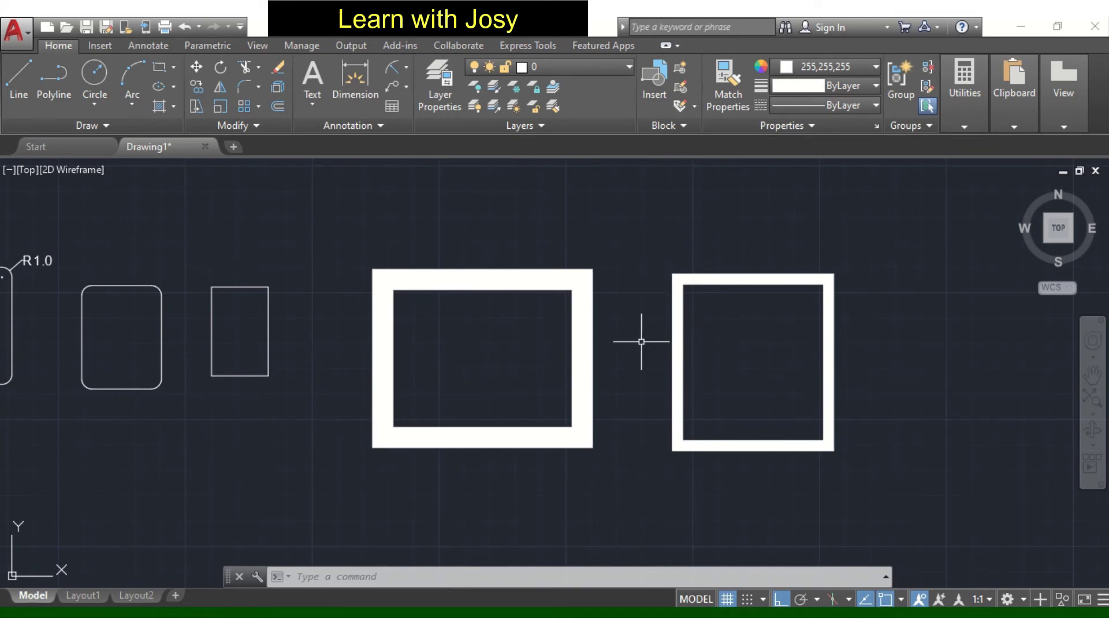
Step: Set the rectangle line width back to 0
key("Return")
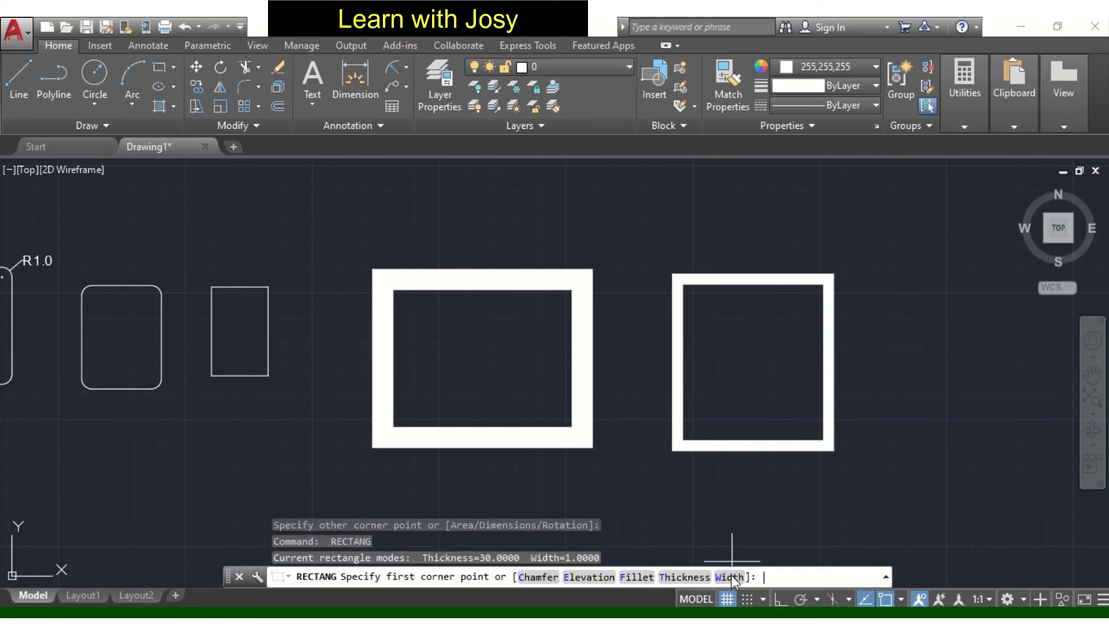
left_click(731, 577)
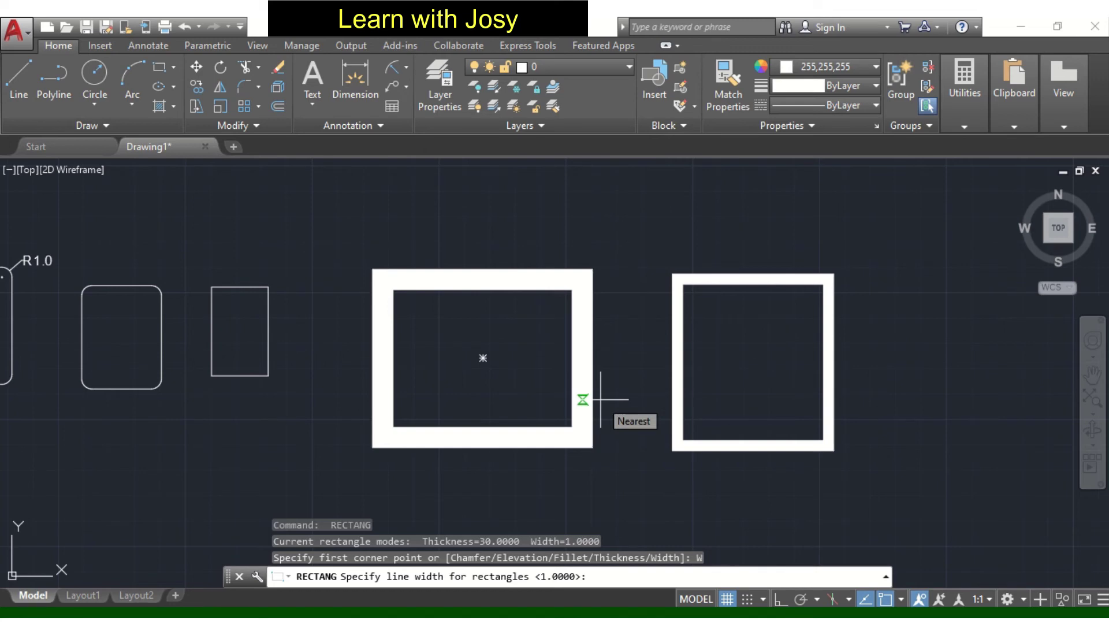
type("0")
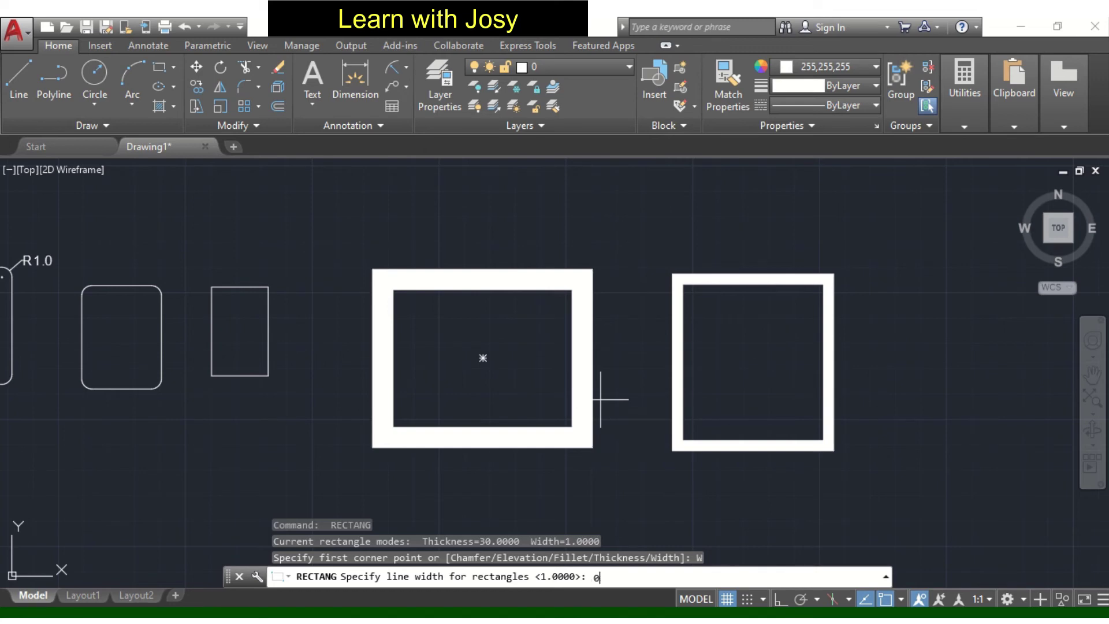
key("Return")
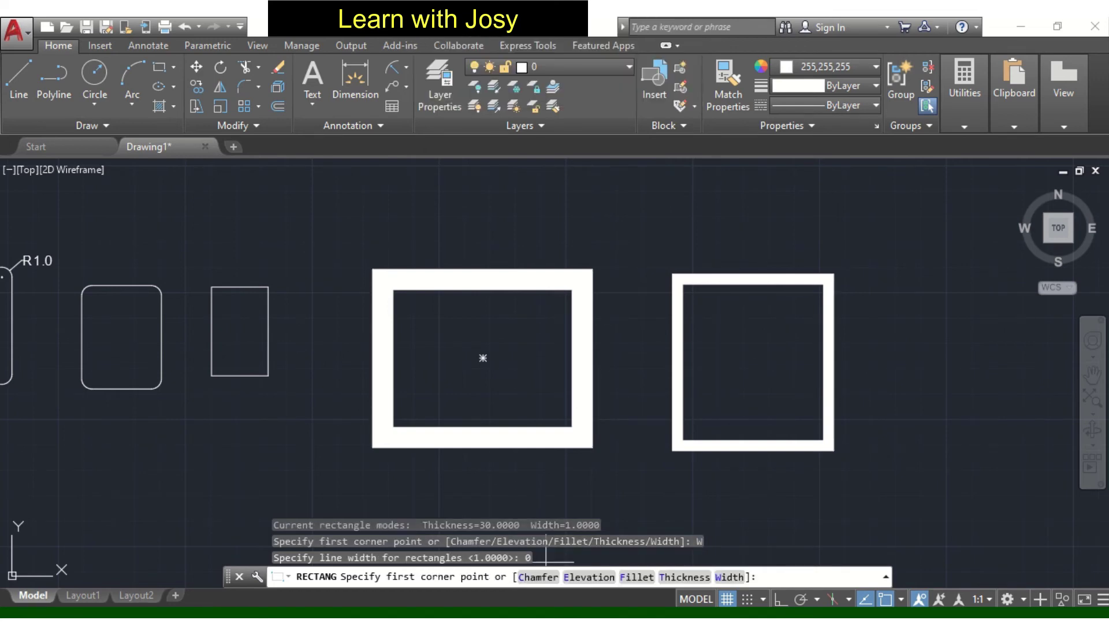
Step: Pan beside the tall thin rectangle and square, then start a new rectangle
middle_click_drag(849, 454, 743, 434)
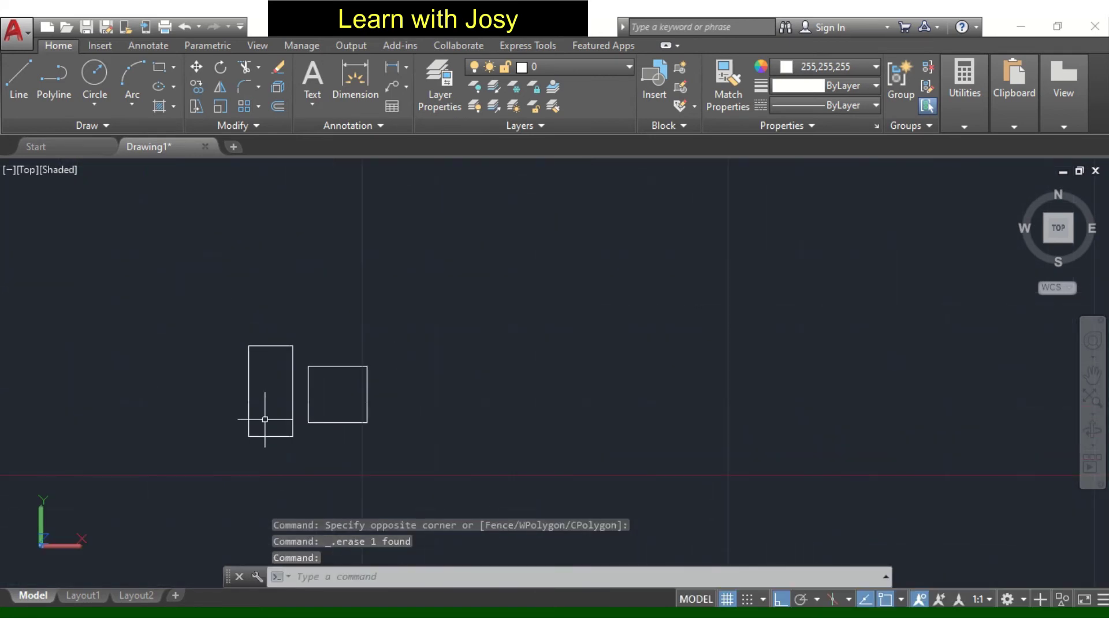
middle_click_drag(265, 419, 379, 410)
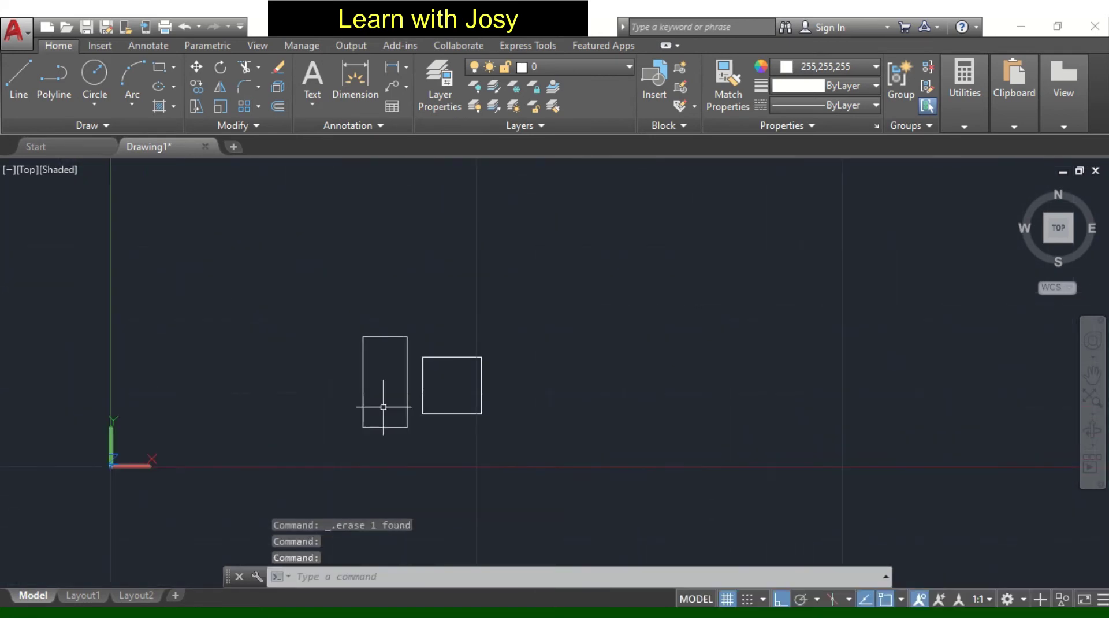
left_click(158, 67)
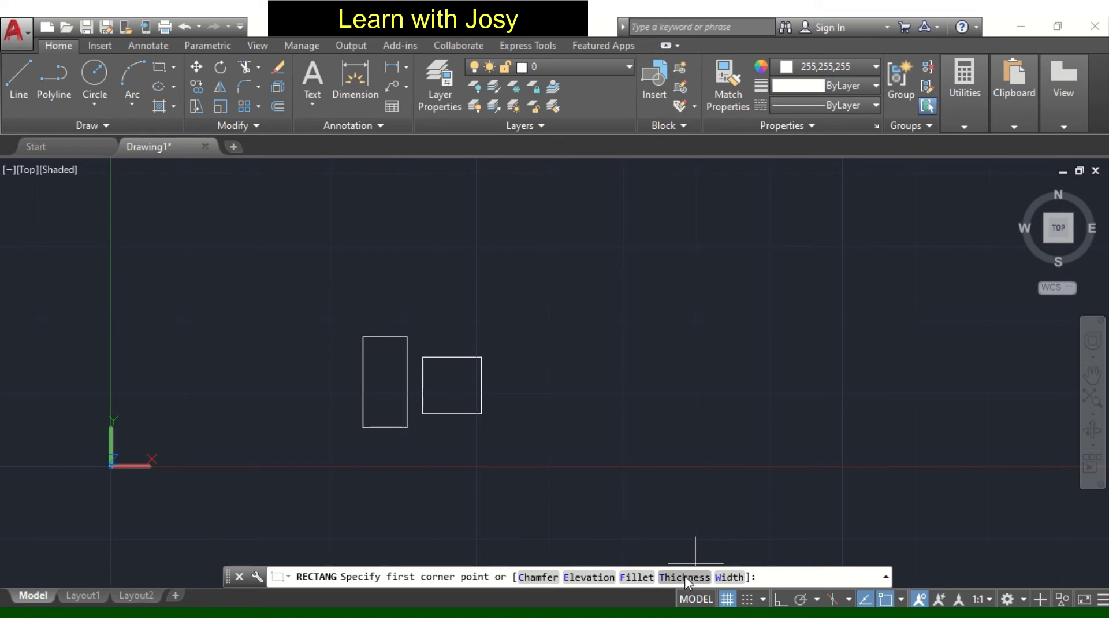
Step: Draw a rectangle at elevation 3 right of the square and window-select it
double_click(586, 577)
type("3")
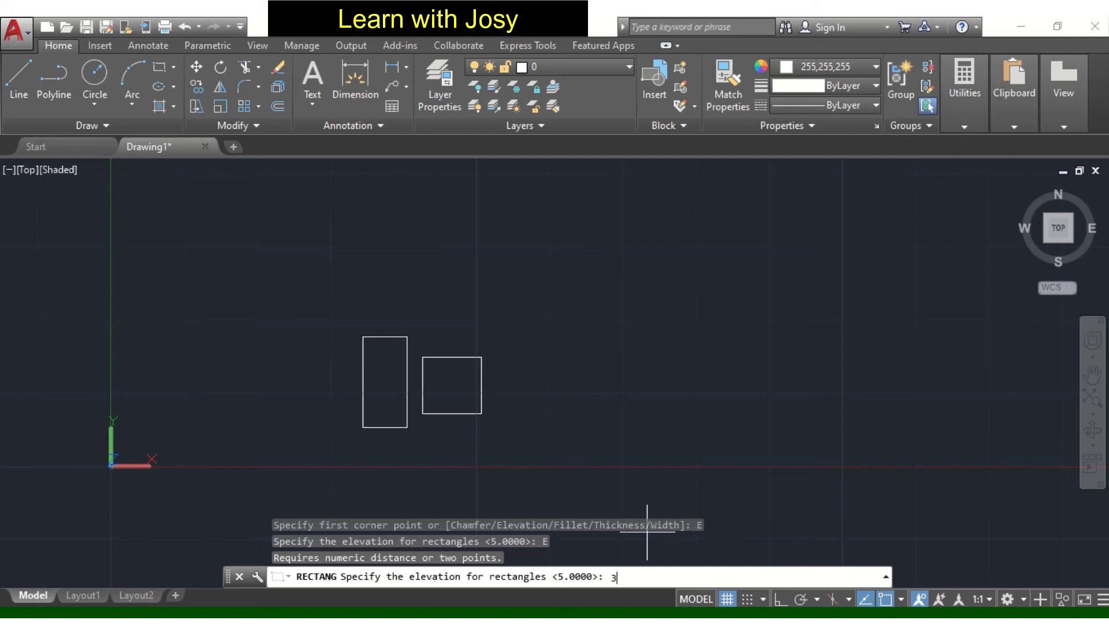
key("Return")
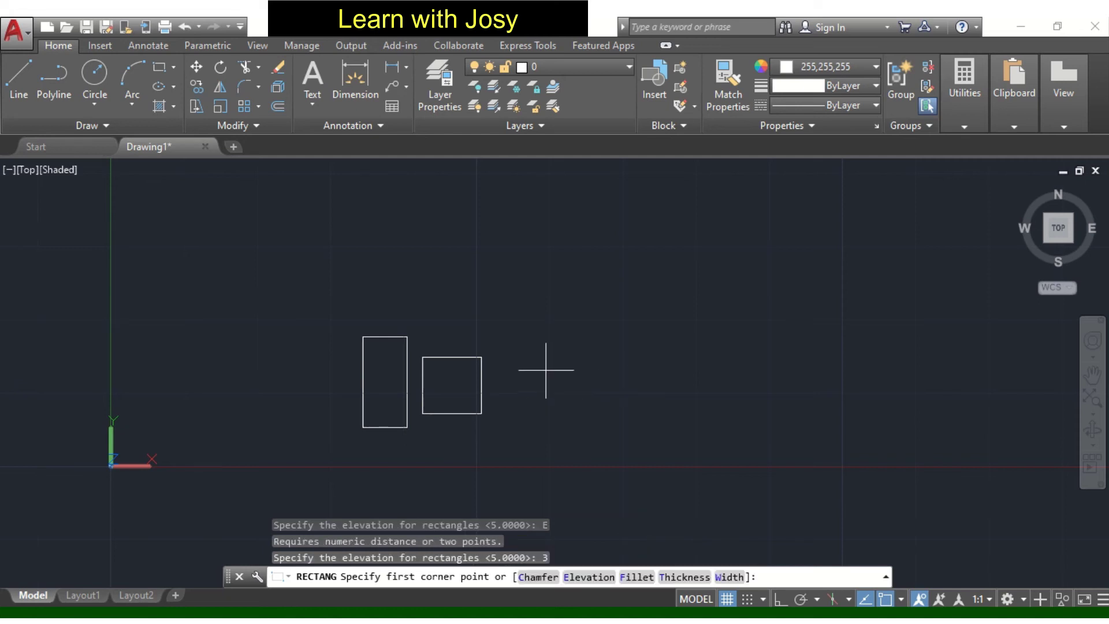
left_click(515, 359)
left_click(570, 429)
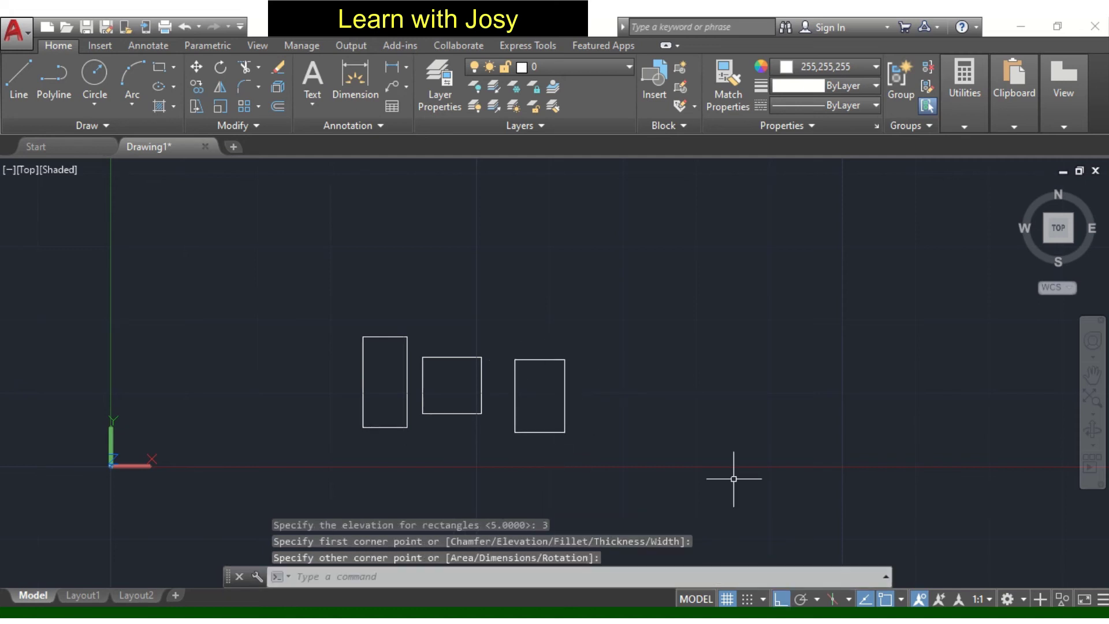
middle_click_drag(564, 458, 630, 480)
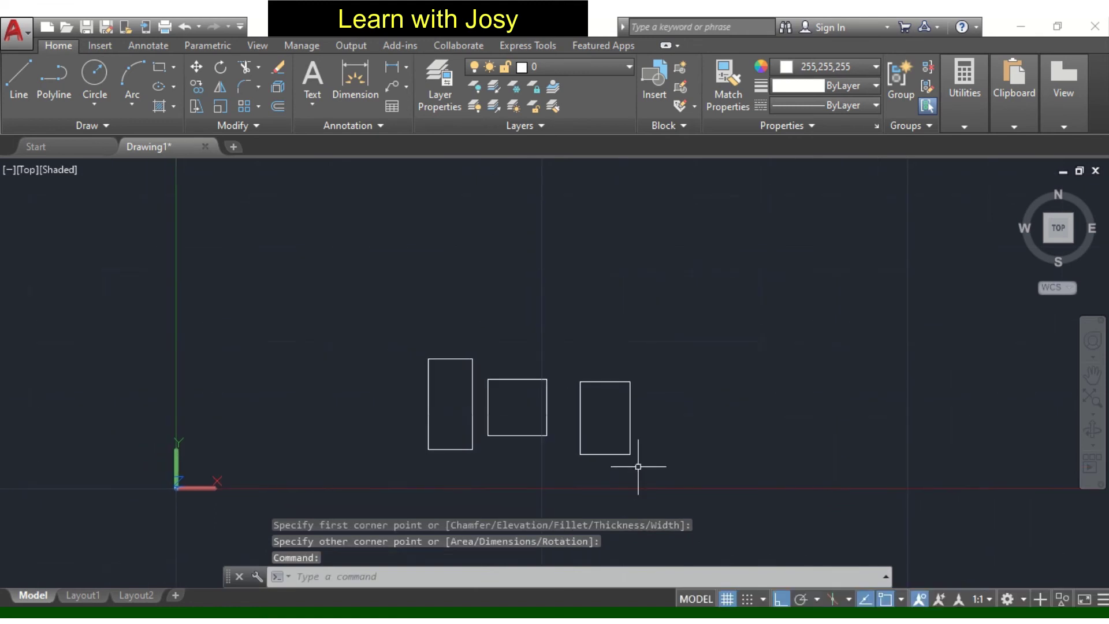
key("Escape")
left_click(664, 485)
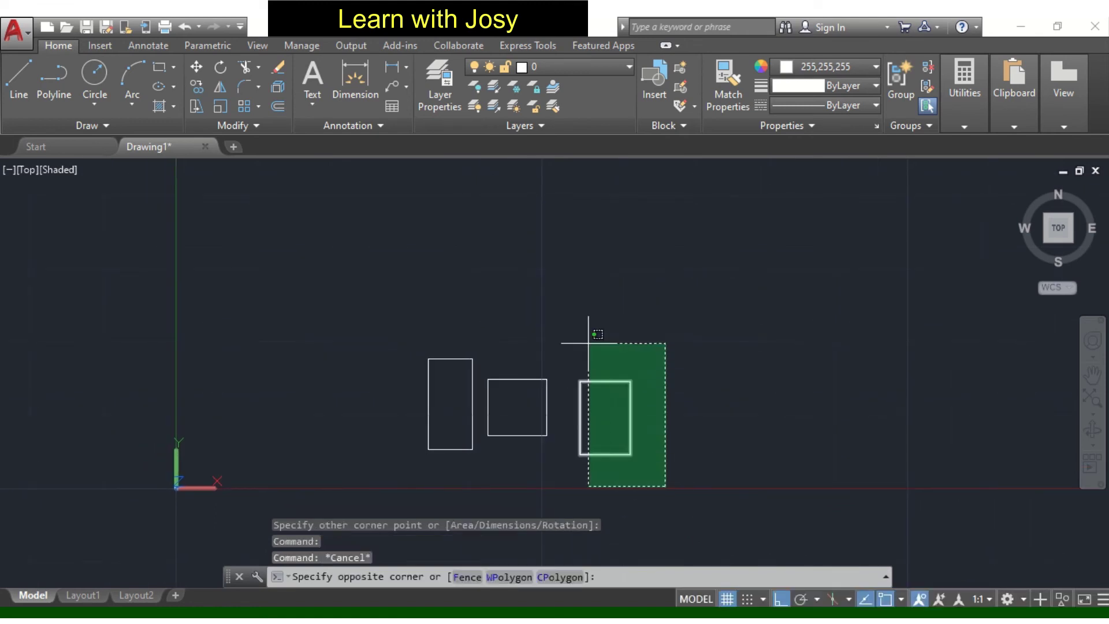
left_click(572, 328)
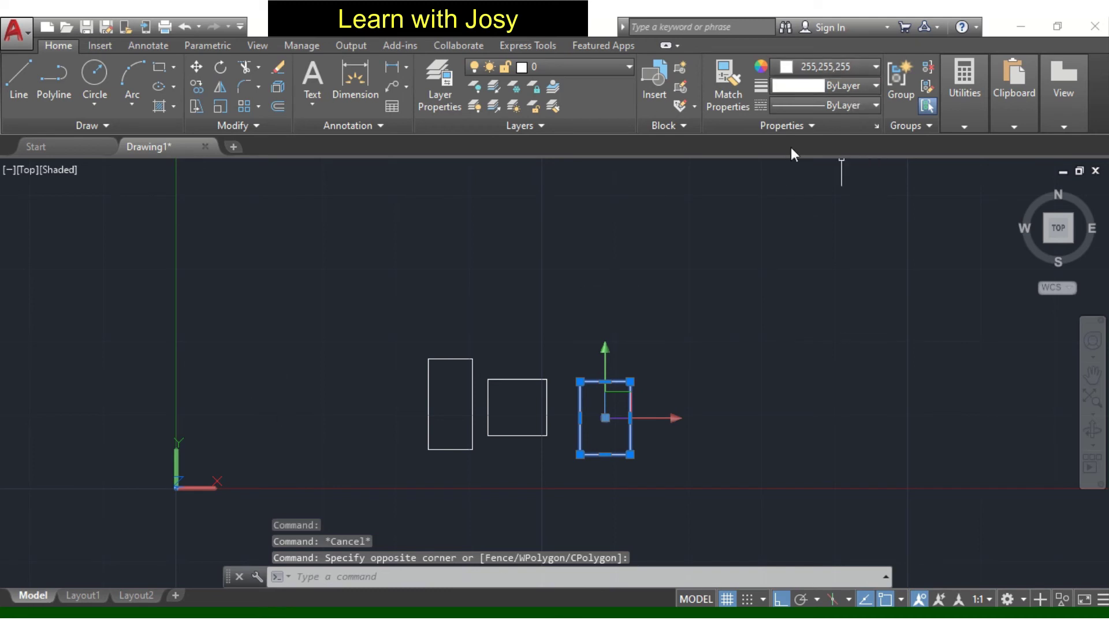
Step: Change the selected third rectangle's color to Yellow
left_click(816, 64)
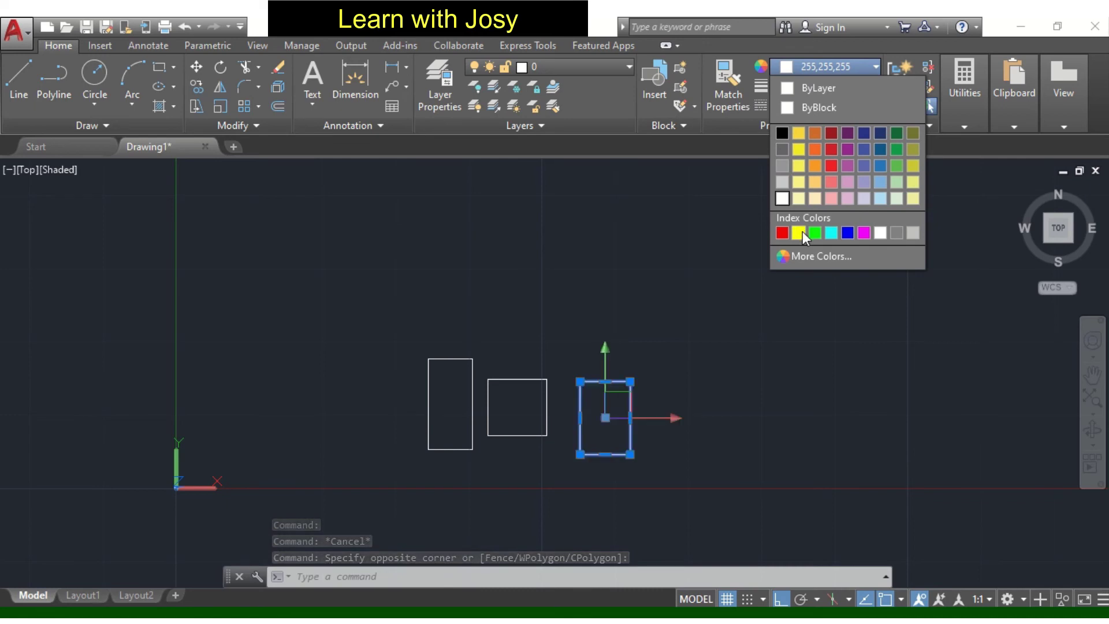
left_click(798, 233)
mouse_move(691, 419)
middle_mouse_down()
mouse_move(749, 417)
mouse_move(738, 459)
middle_mouse_up()
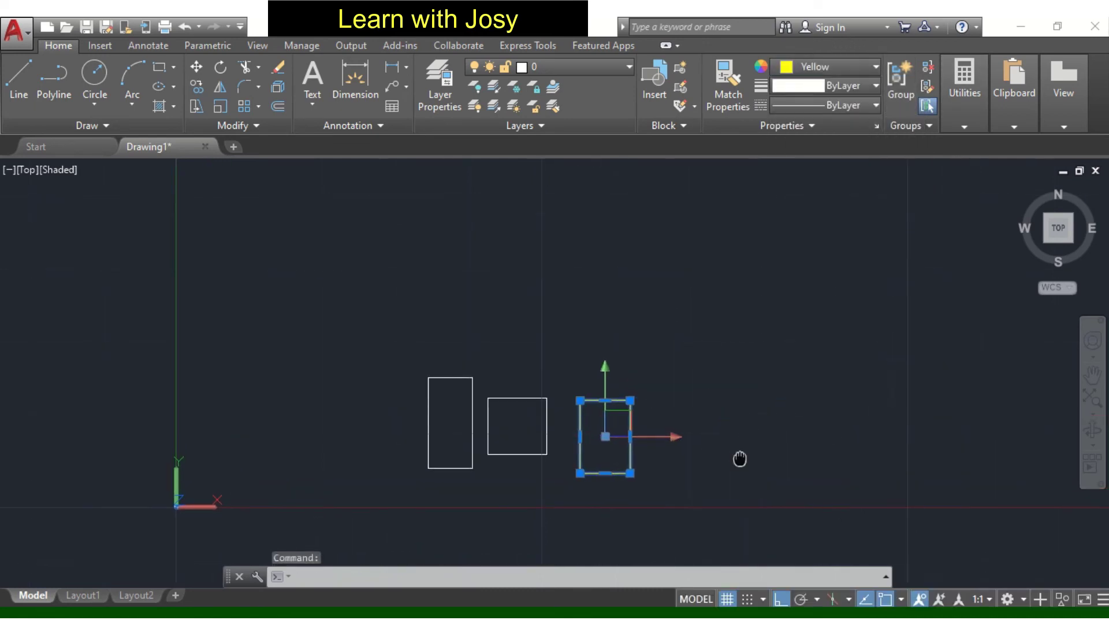
key("Escape")
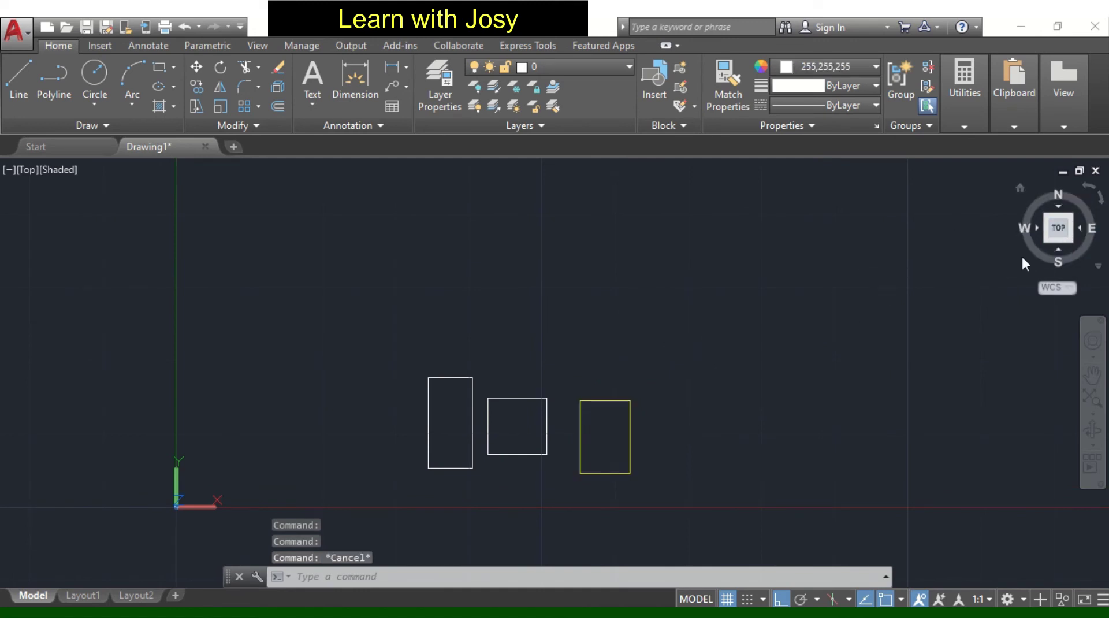
Step: Orbit with the ViewCube and switch to the Front view to see the raised rectangle
left_click(1071, 235)
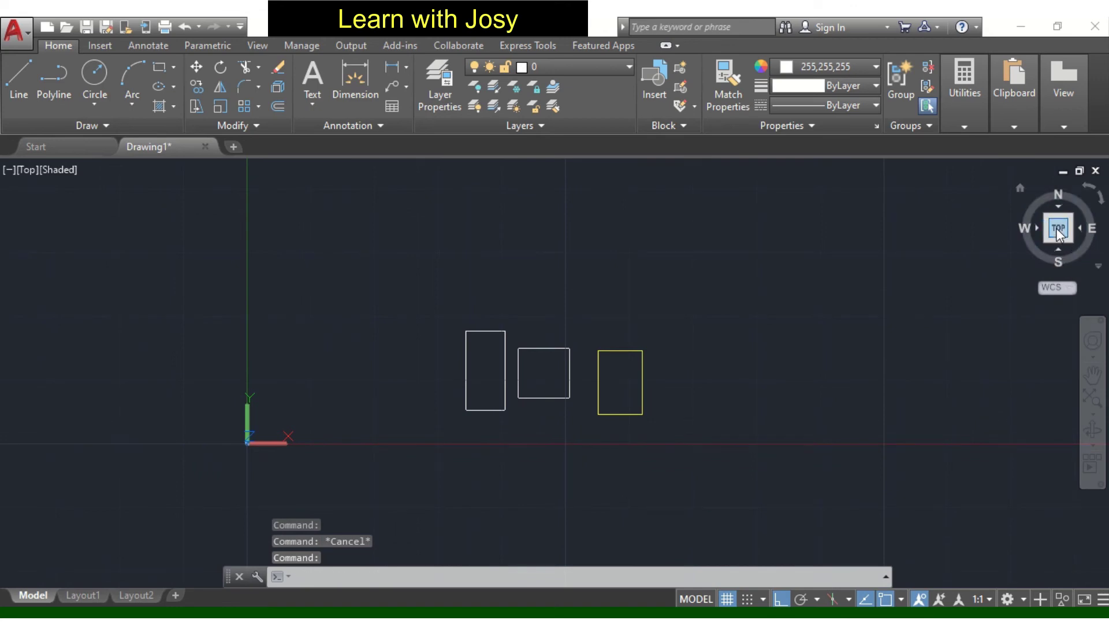
left_click_drag(1059, 233, 1058, 212)
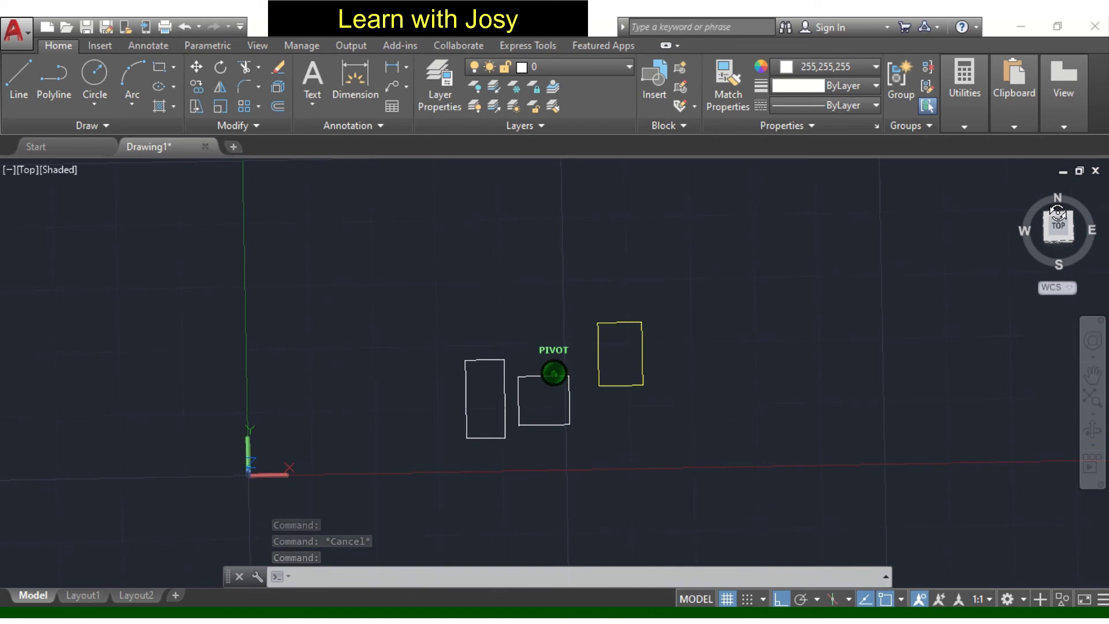
mouse_move(1058, 213)
left_mouse_down()
mouse_move(1060, 185)
mouse_move(1058, 208)
left_mouse_up()
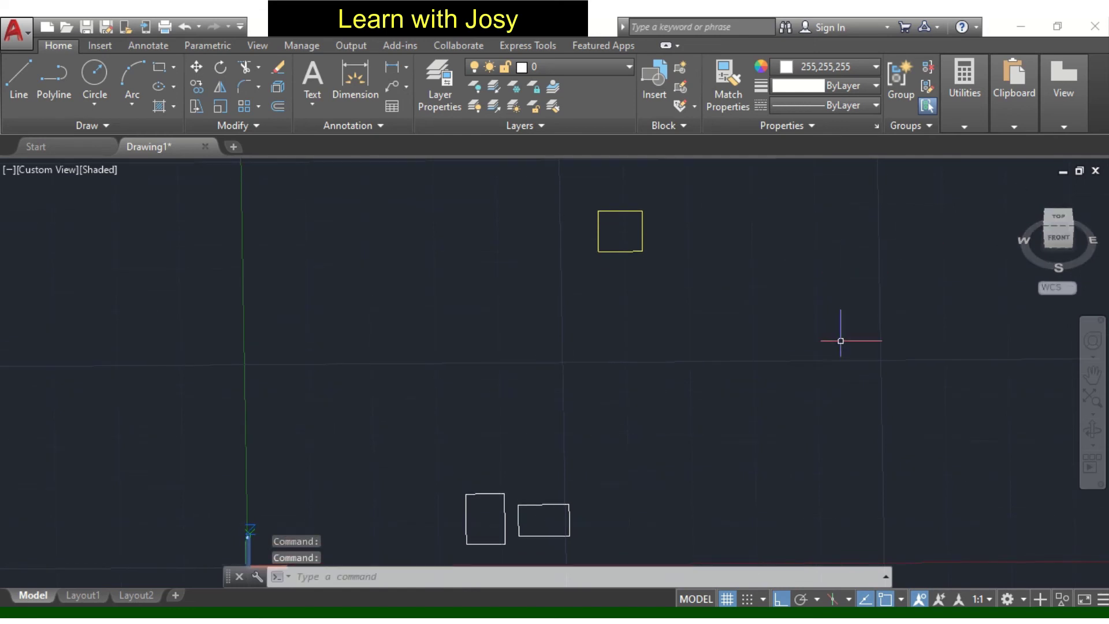
middle_click_drag(808, 355, 761, 330)
scroll(761, 329, "down", 2)
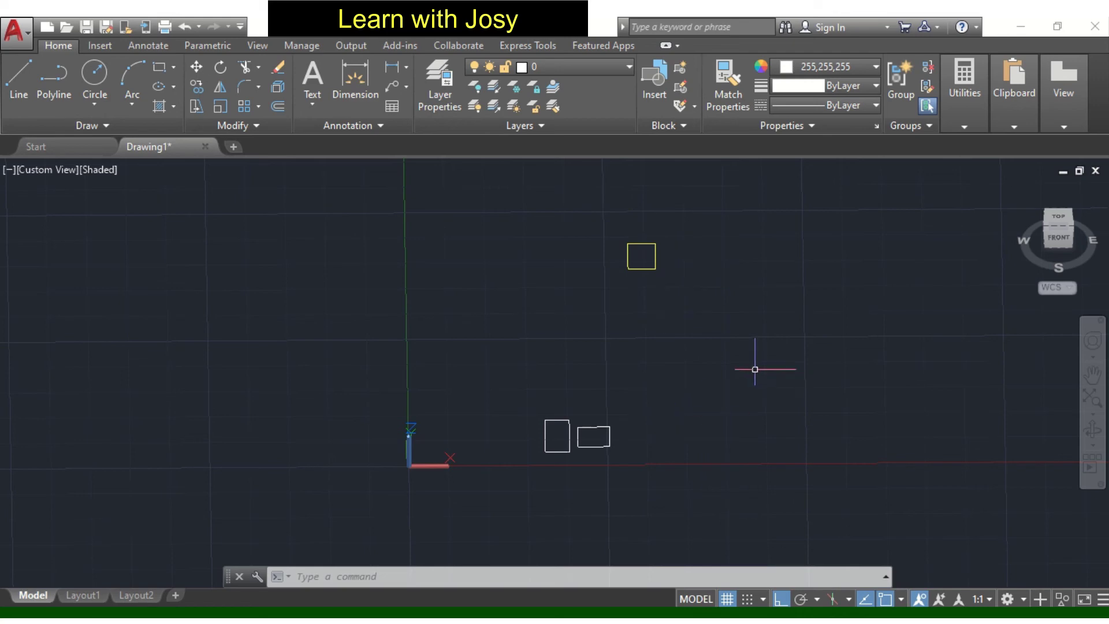
mouse_move(1049, 251)
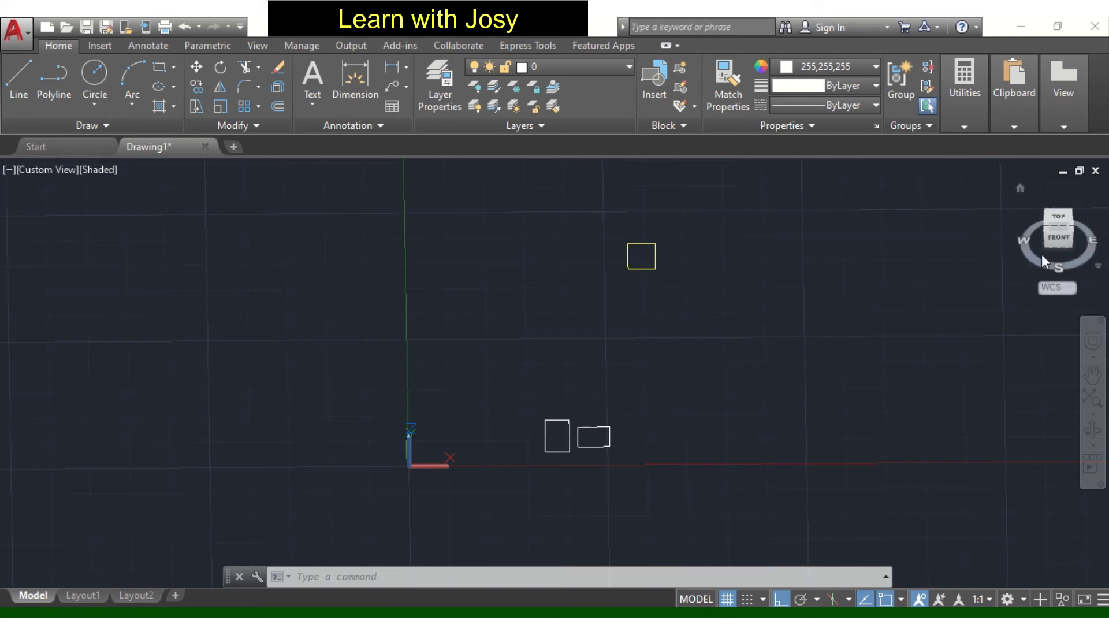
left_click(1059, 230)
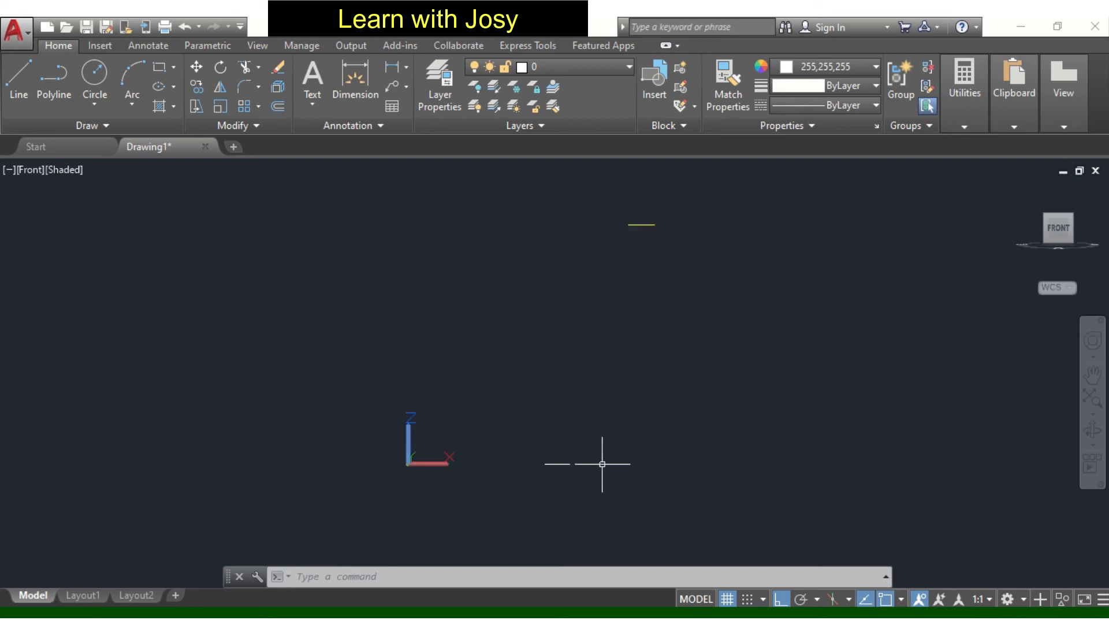
Step: Window-select the raised yellow rectangle, then clear the selection
left_click(619, 195)
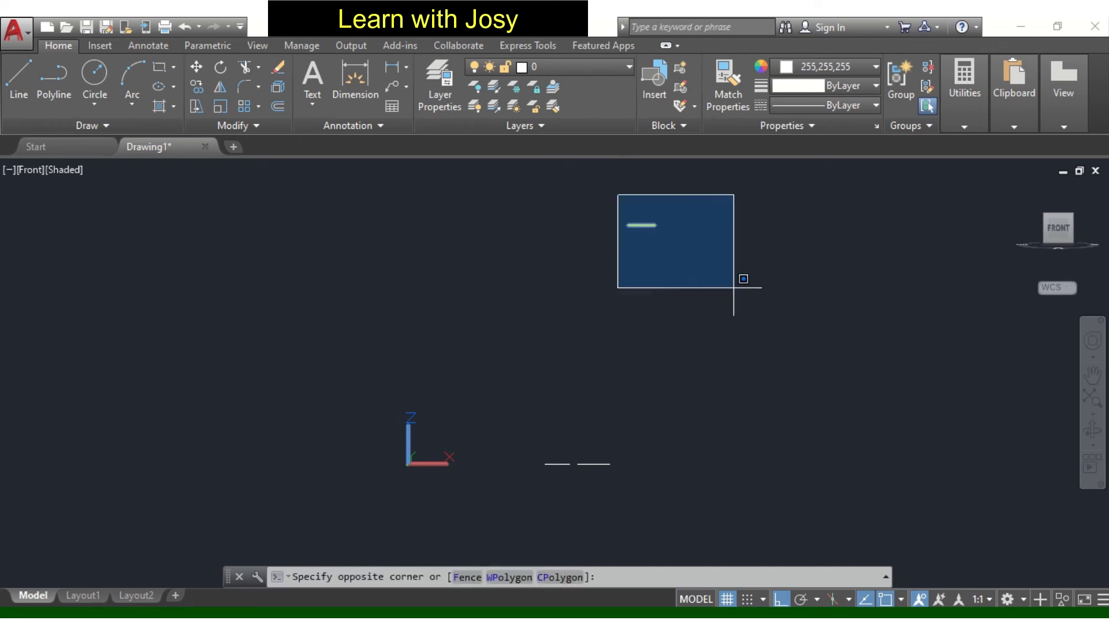
left_click(733, 287)
key("Escape")
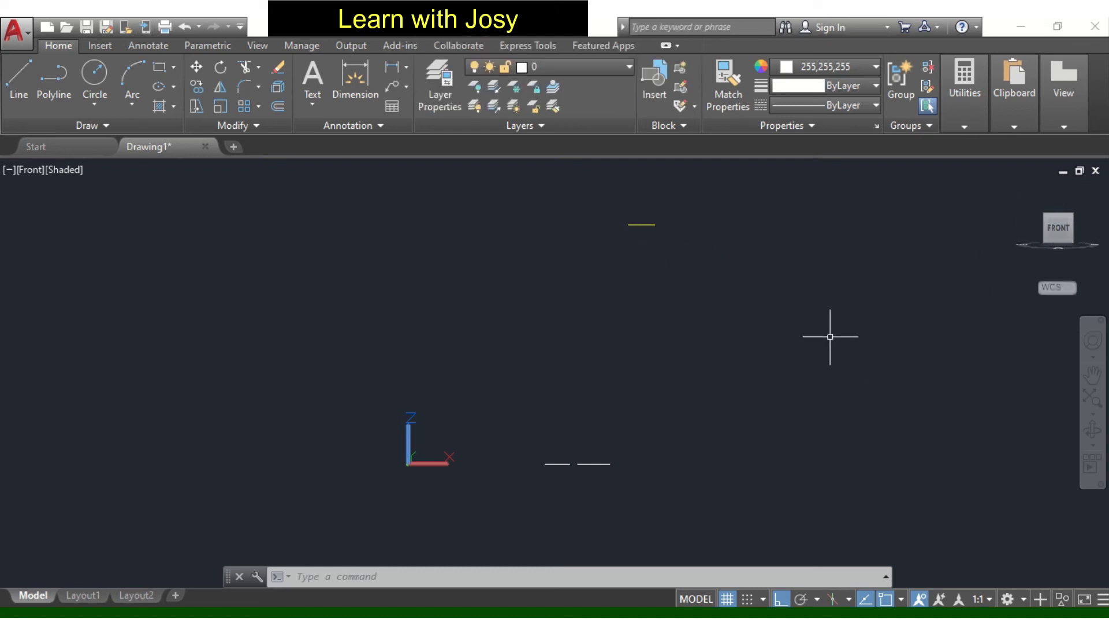
mouse_move(1058, 227)
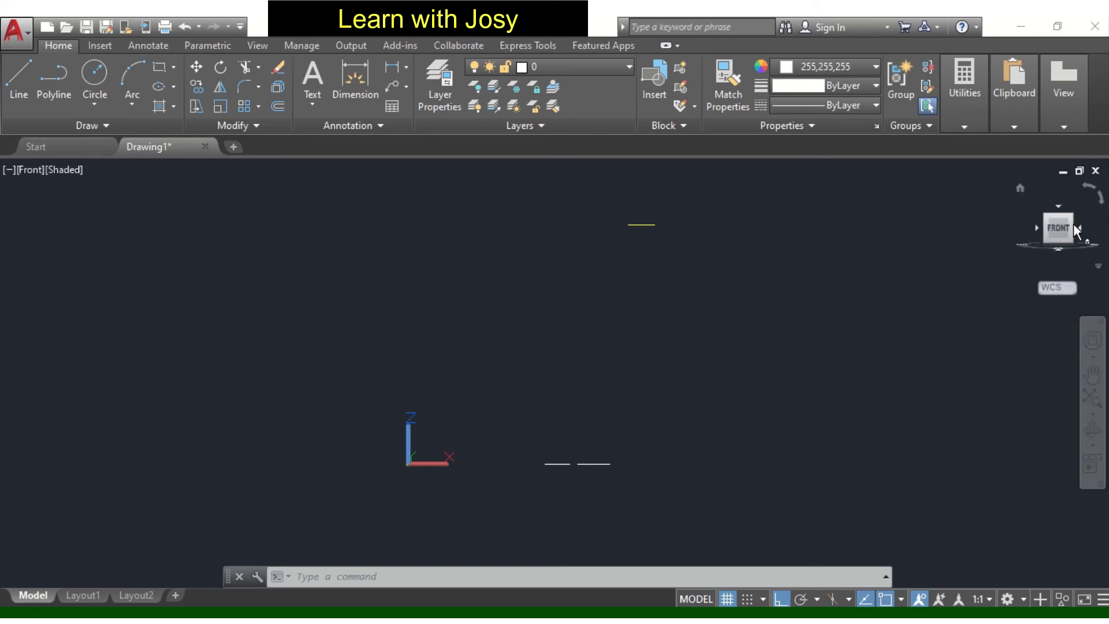
Step: Orbit from the front view back to the Top view and pan the rectangles into place
left_click_drag(1061, 231, 1059, 186)
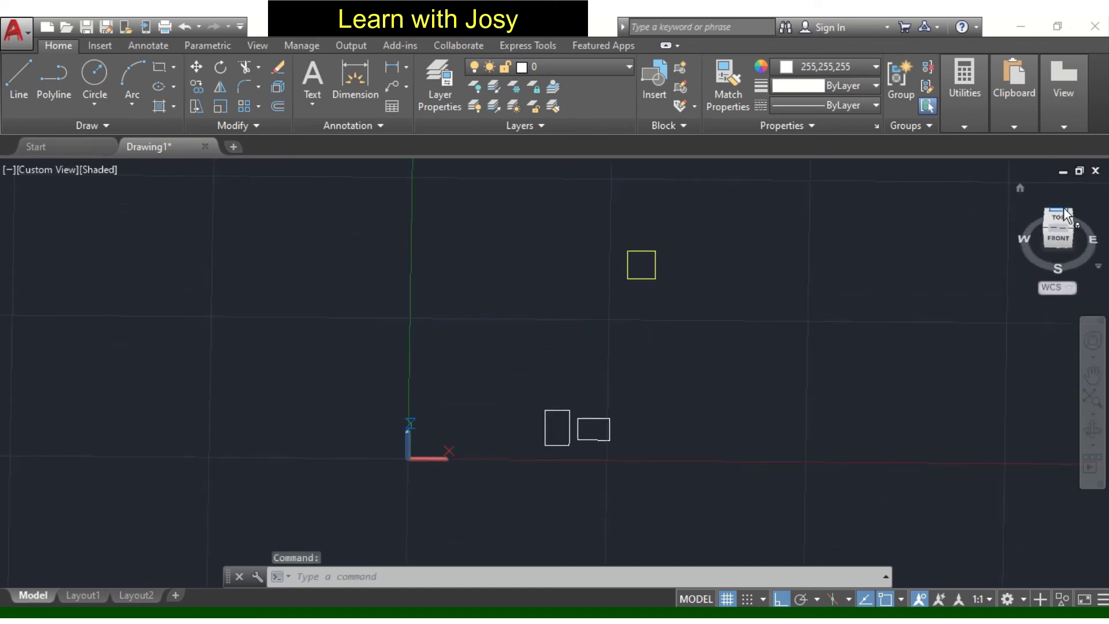
left_click(1060, 217)
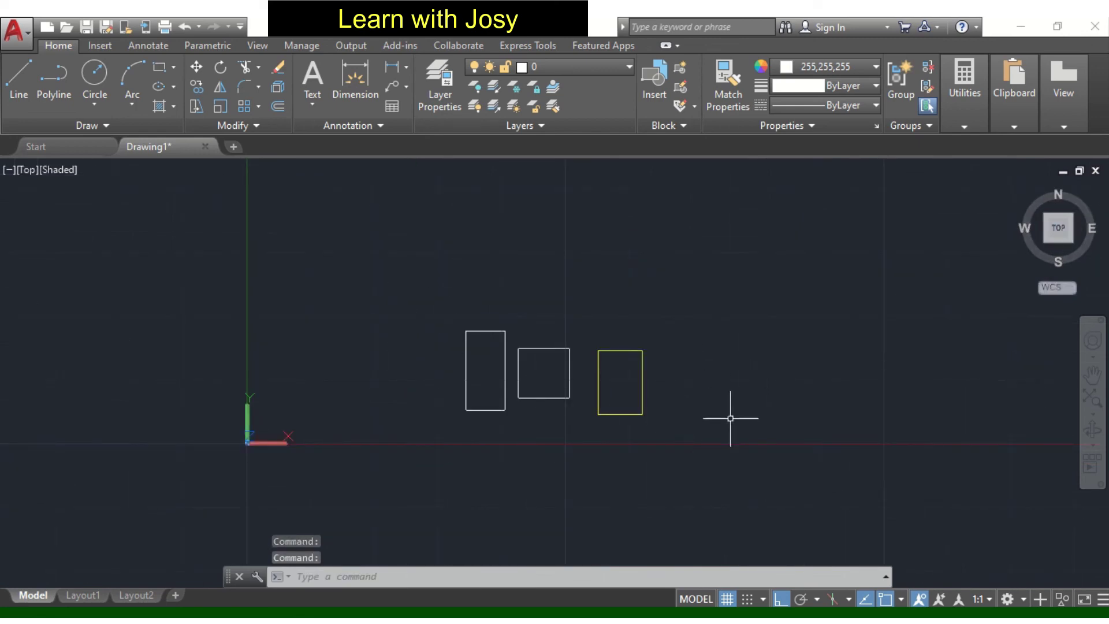
middle_click_drag(733, 416, 685, 416)
left_click_drag(685, 416, 601, 428)
key("Escape")
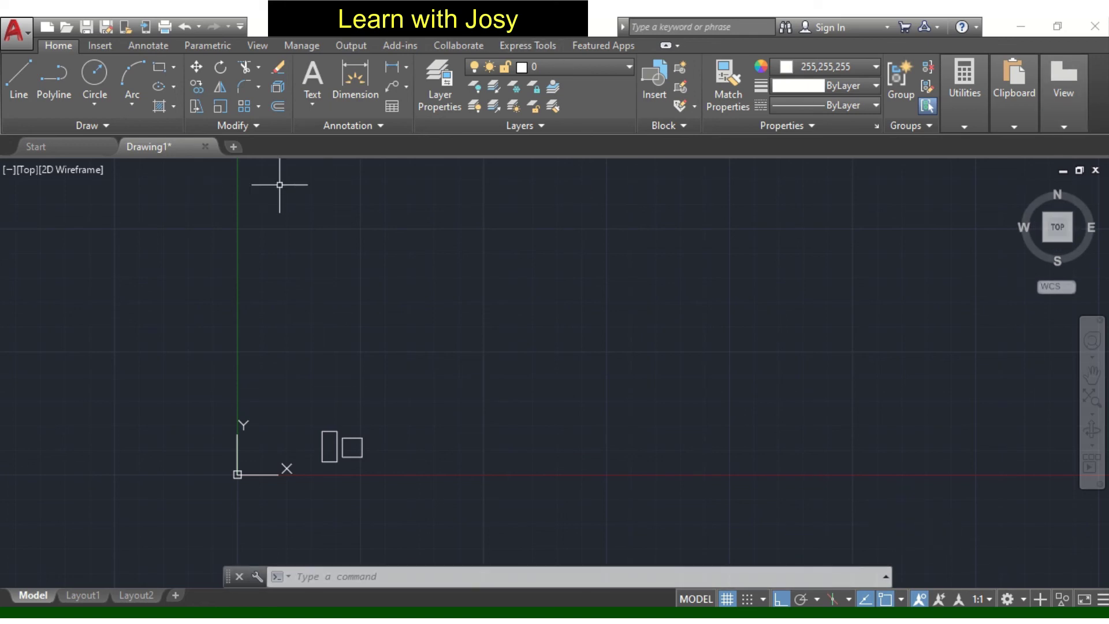
Step: Switch to the 3D Modeling workspace and set the visual style to Shaded
left_click(1014, 603)
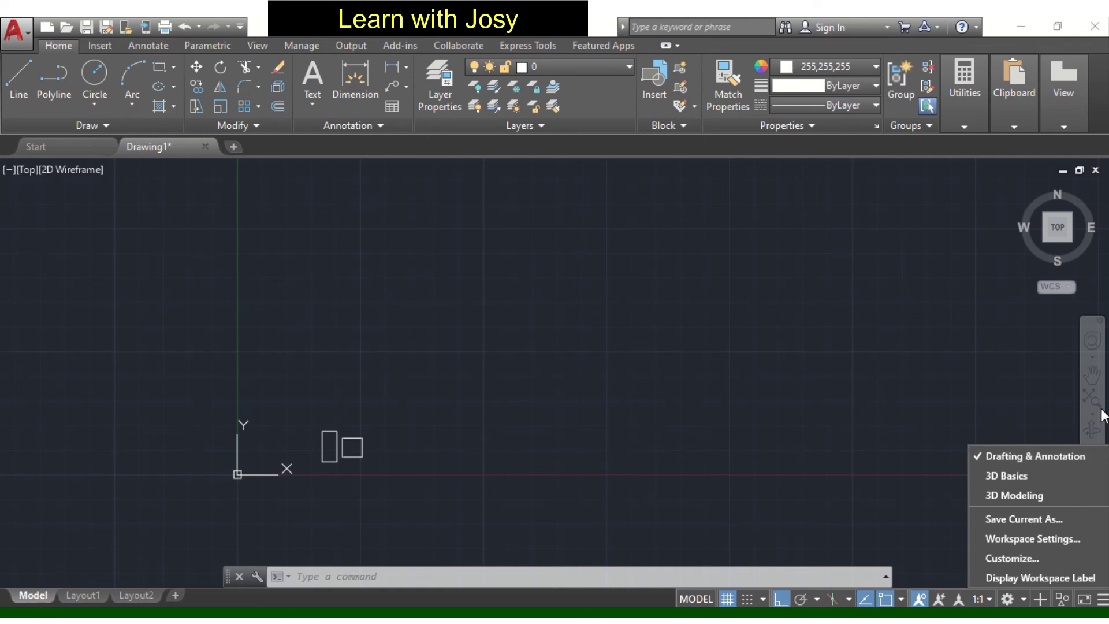
left_click(1003, 497)
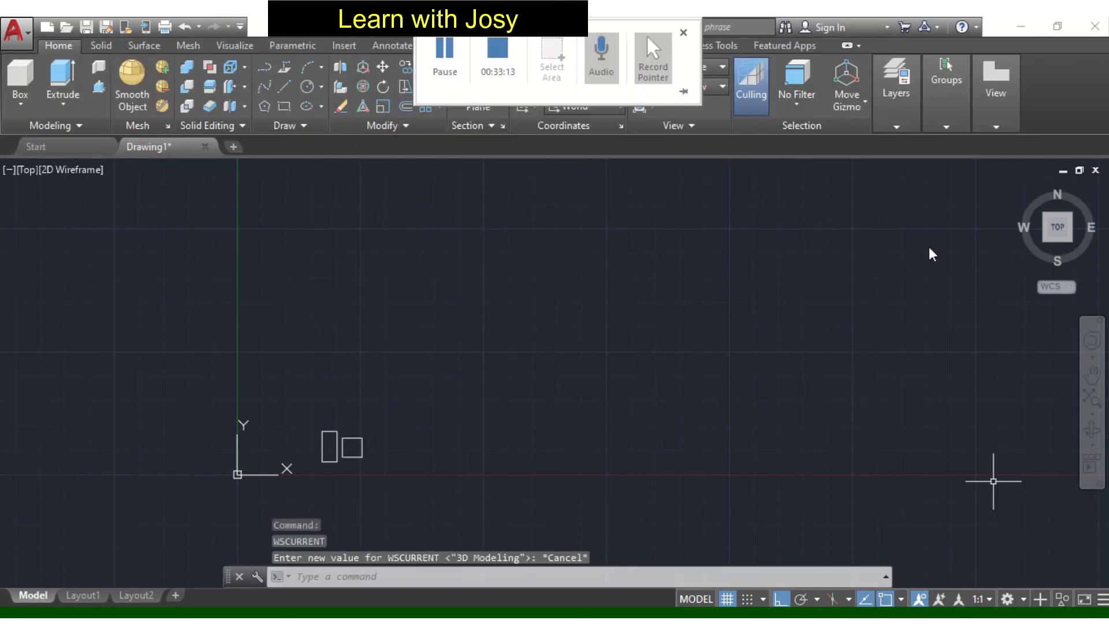
left_click(710, 70)
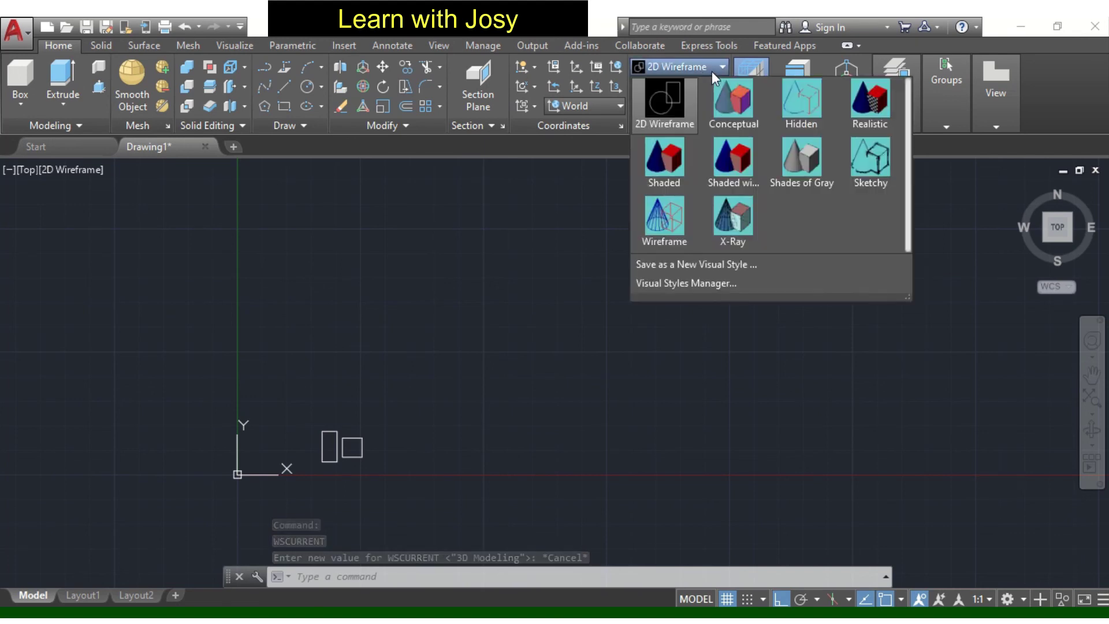
left_click(673, 167)
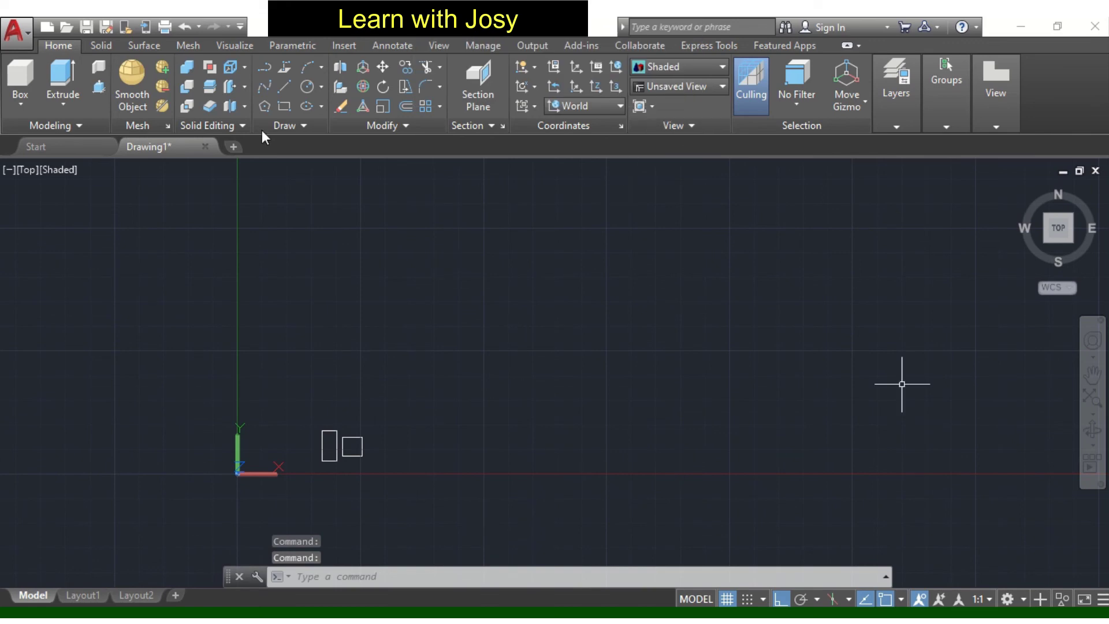
Step: Draw a rectangle with thickness 5
left_click(286, 109)
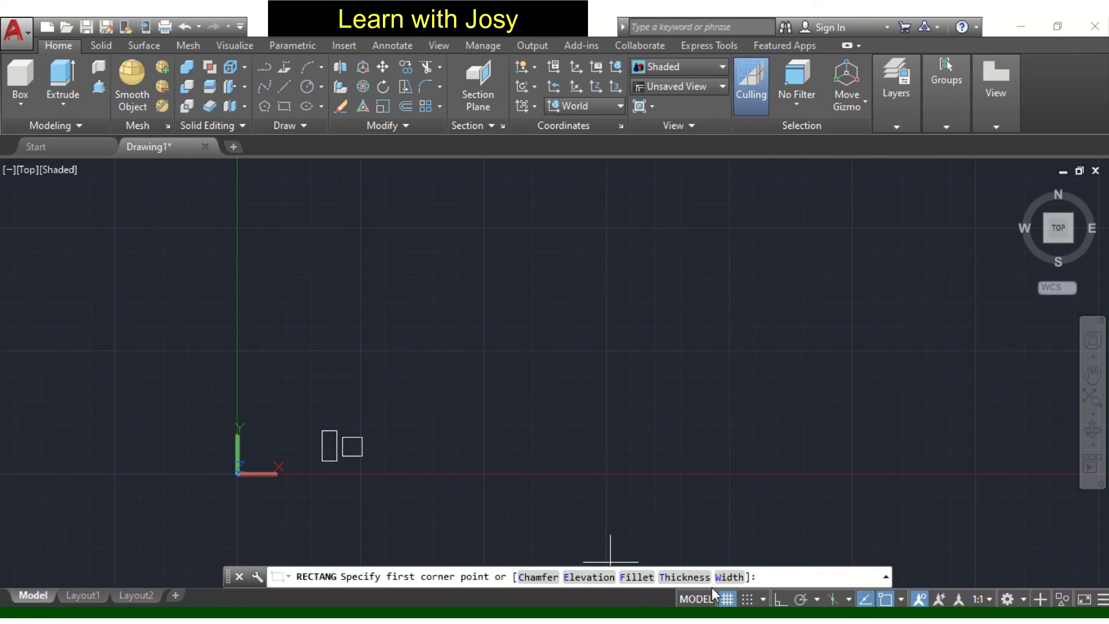
left_click(671, 577)
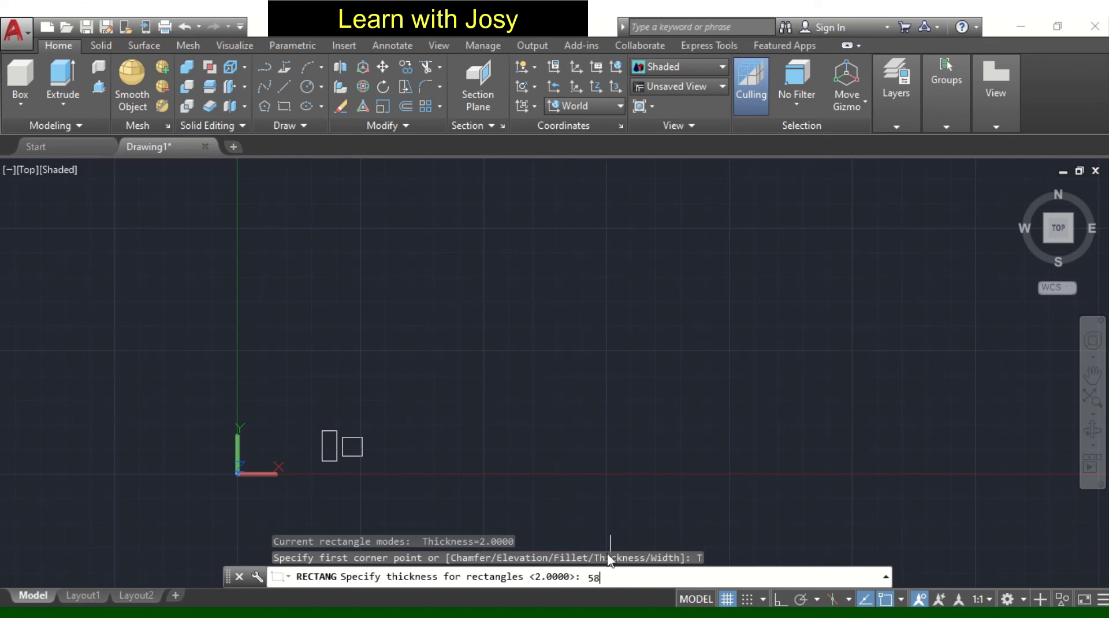
key("Return")
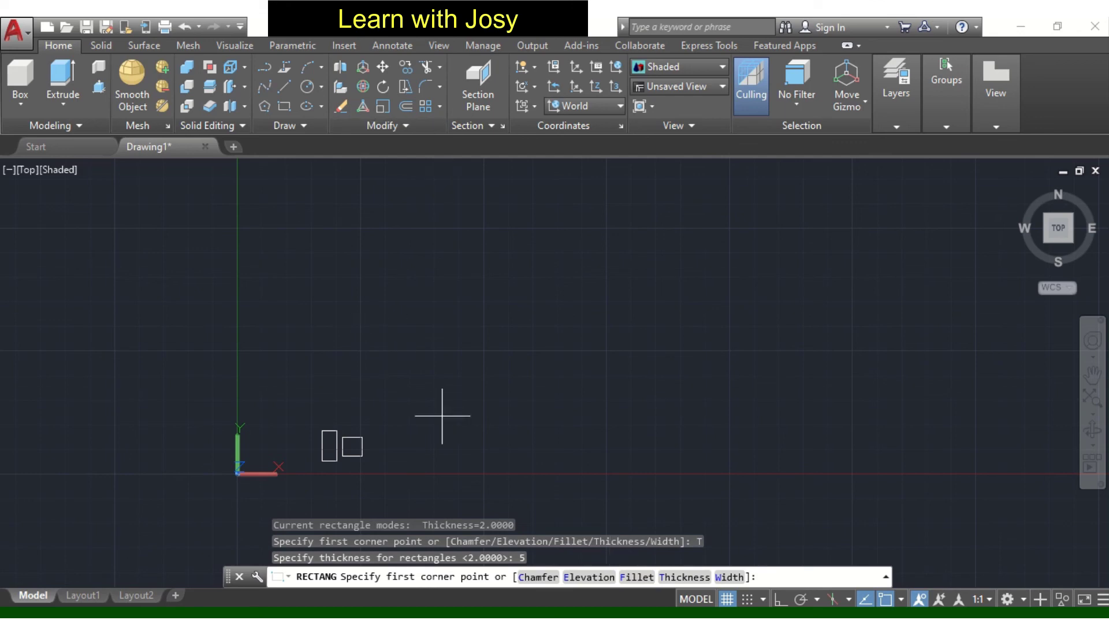
left_click(475, 460)
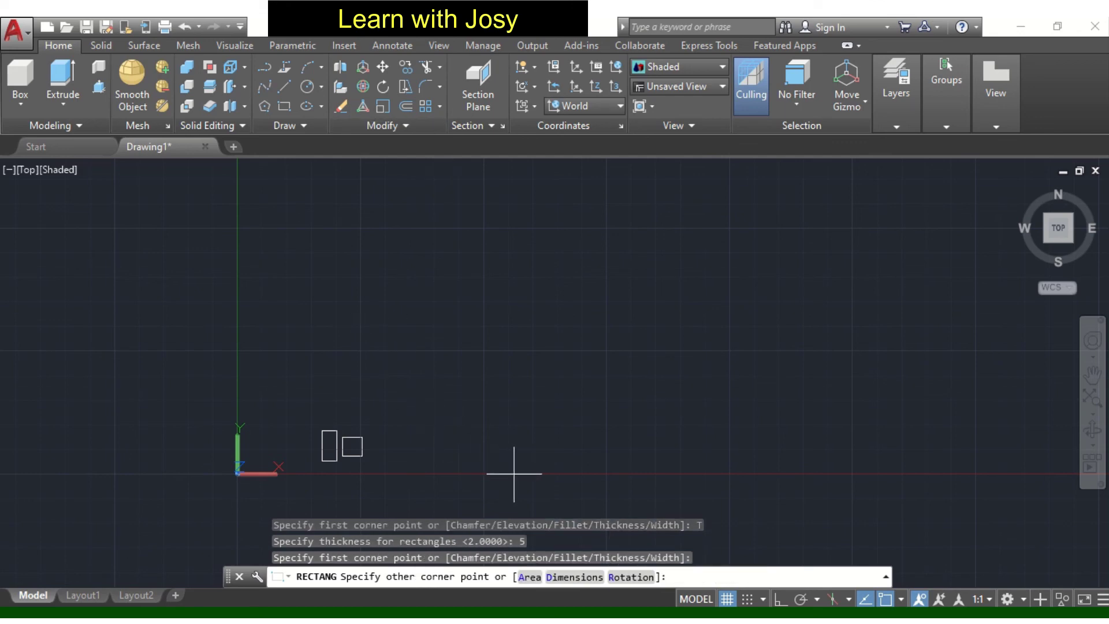
key("Return")
key("F8")
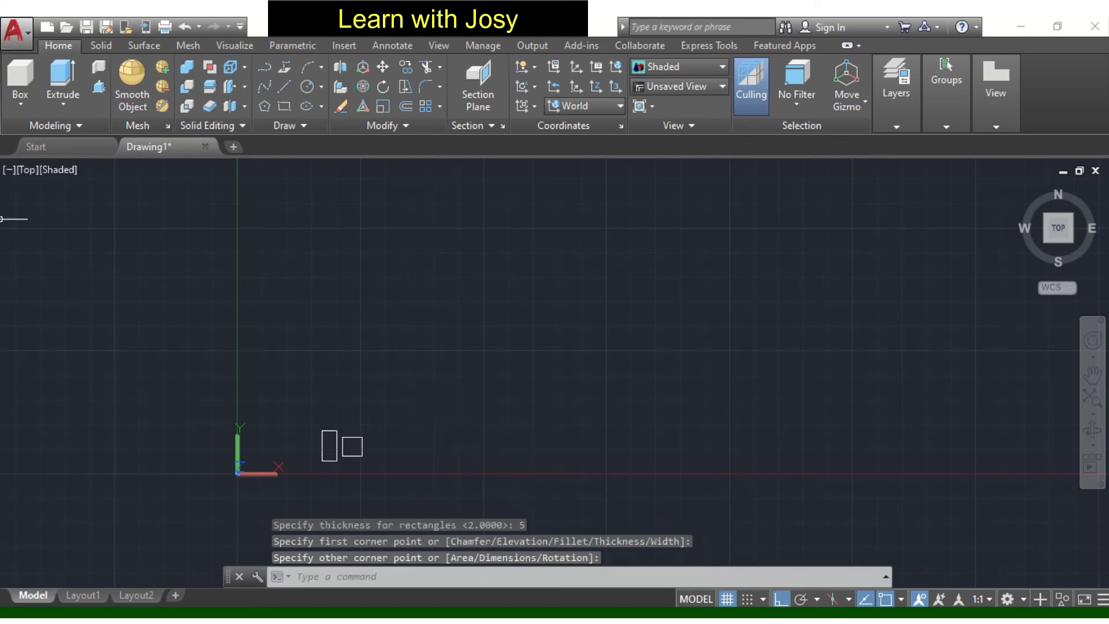
Step: Orbit to view the thick rectangle as a 3D box, delete it, and return to Top view
mouse_move(1057, 228)
left_mouse_down()
mouse_move(1077, 211)
mouse_move(1063, 186)
left_mouse_up()
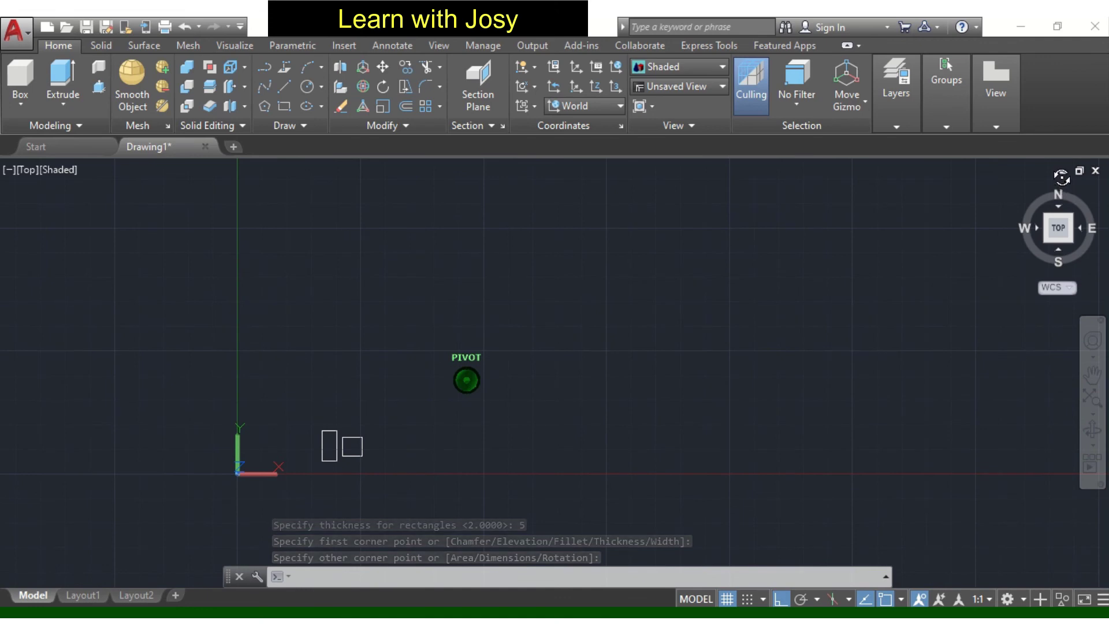
left_click(1066, 240)
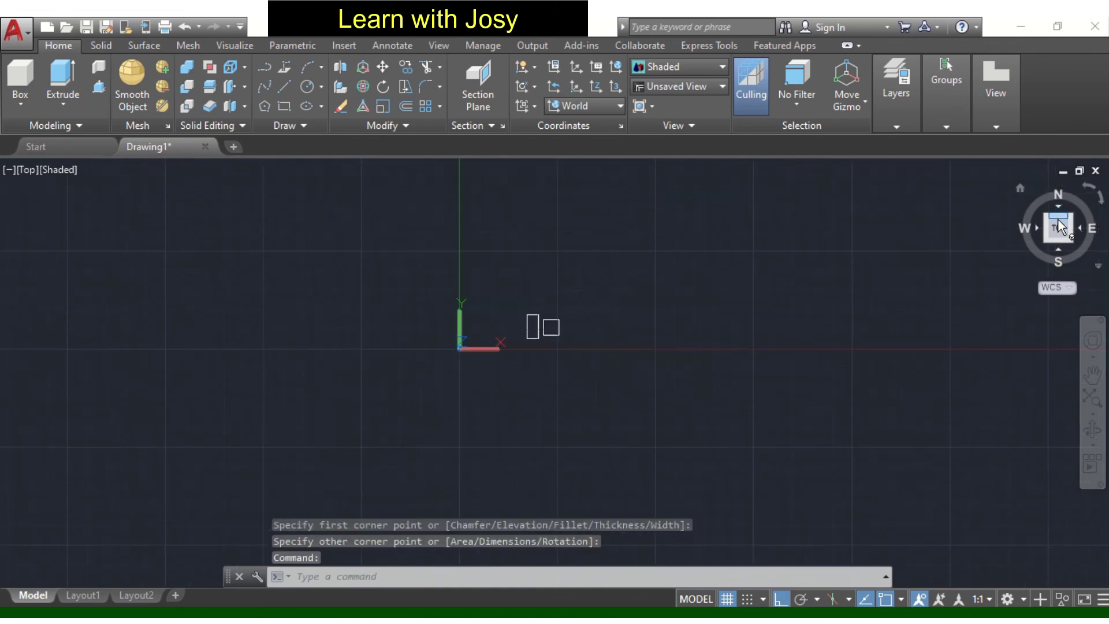
mouse_move(1066, 236)
left_mouse_down()
mouse_move(1060, 218)
mouse_move(1078, 179)
mouse_move(1079, 191)
left_mouse_up()
left_click(635, 310)
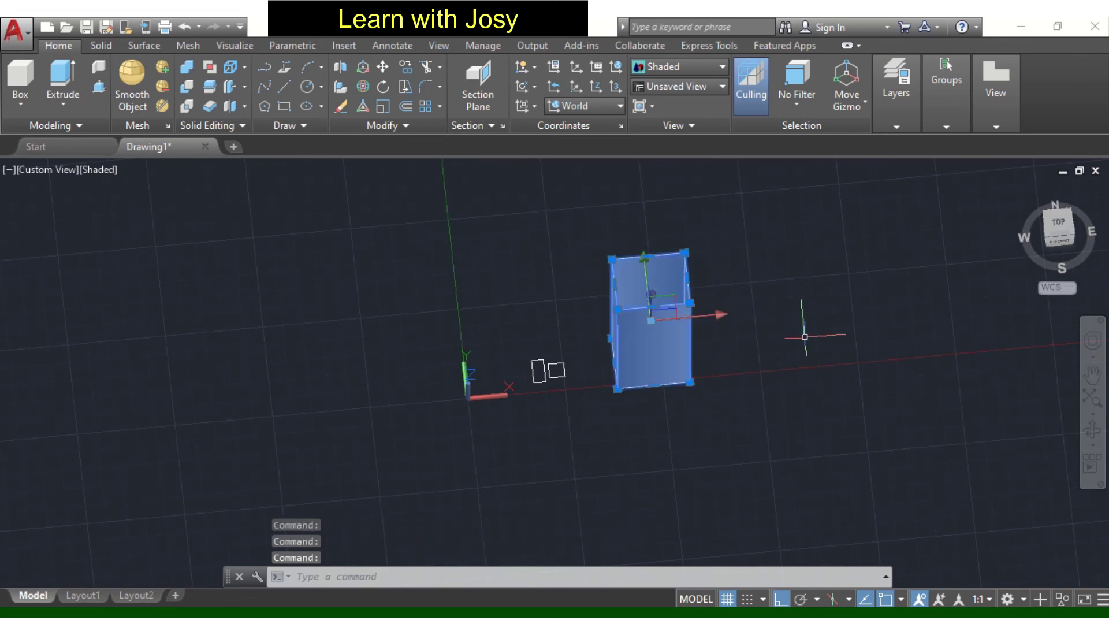
middle_click_drag(736, 309, 566, 376)
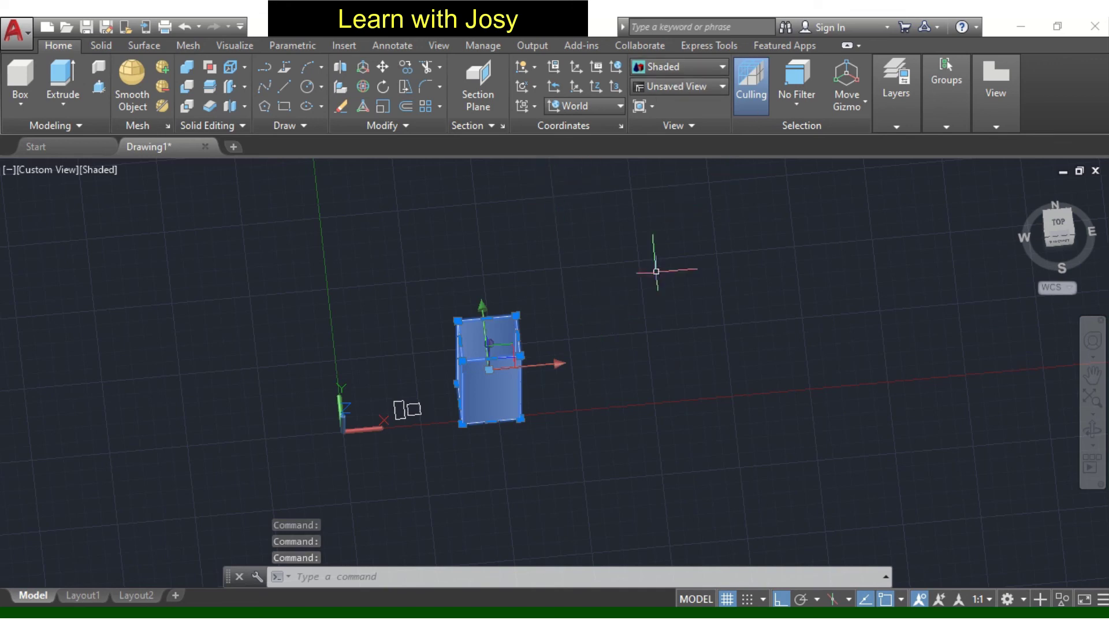
key("Delete")
left_click(1060, 227)
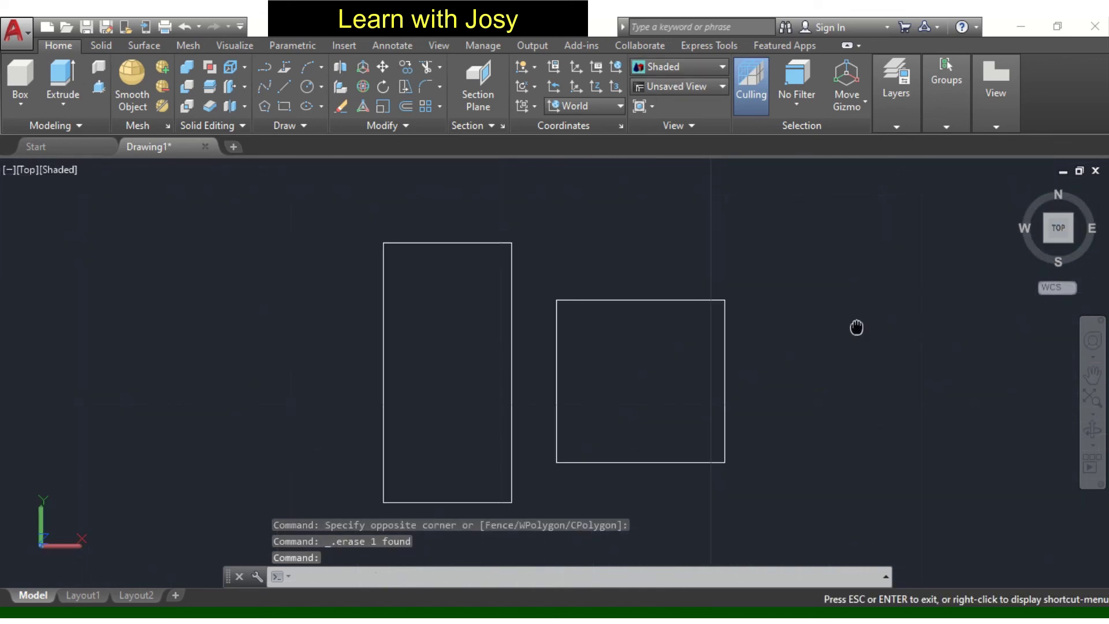
Step: Draw a 2-unit-thick rectangle and view it from the top-front ViewCube edge as a box
scroll(609, 349, "down", 4)
middle_click_drag(723, 334, 588, 345)
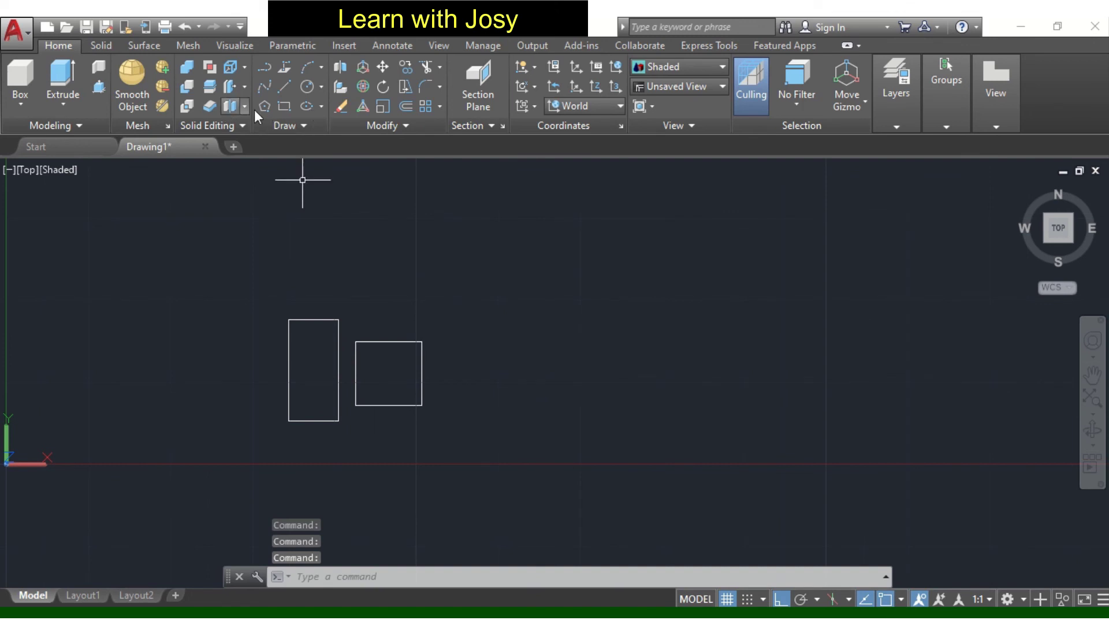
left_click(285, 105)
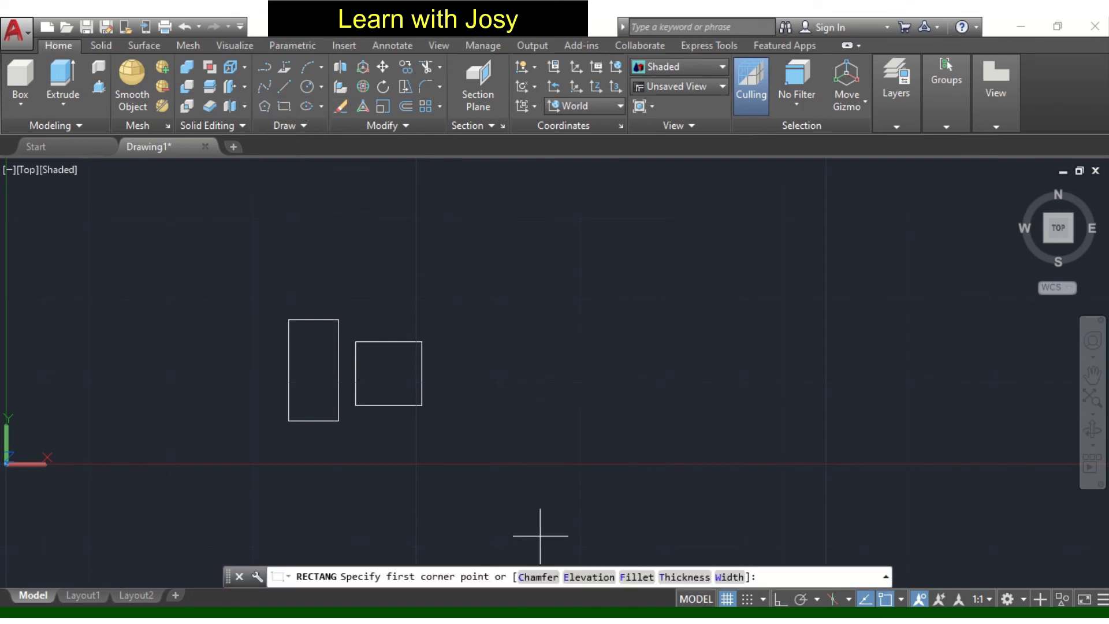
left_click(685, 577)
type("2")
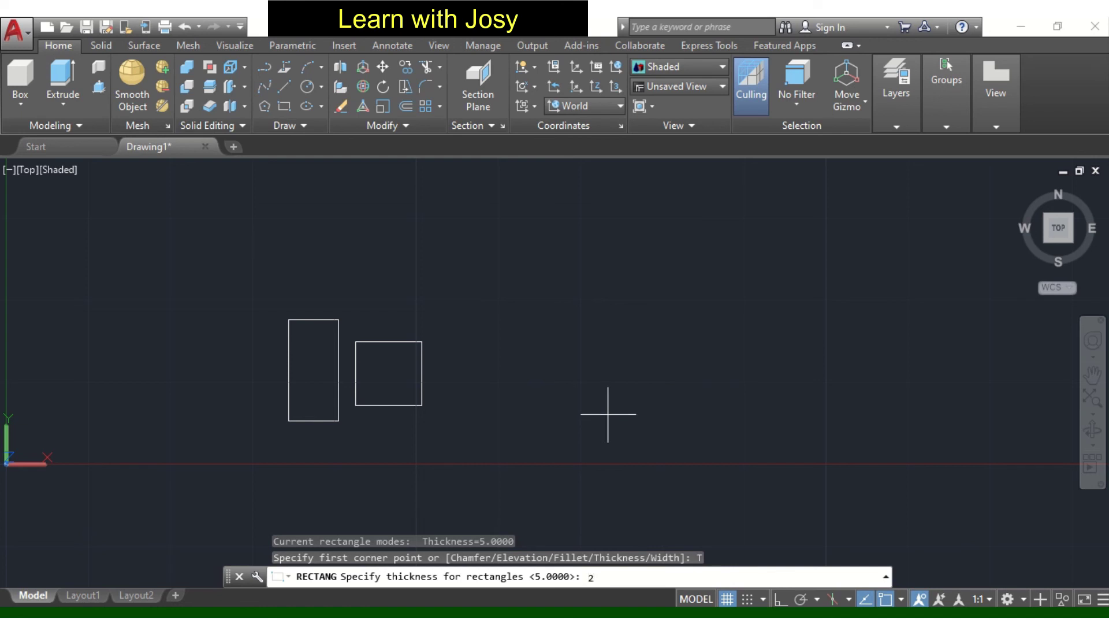
key("Return")
left_click(570, 408)
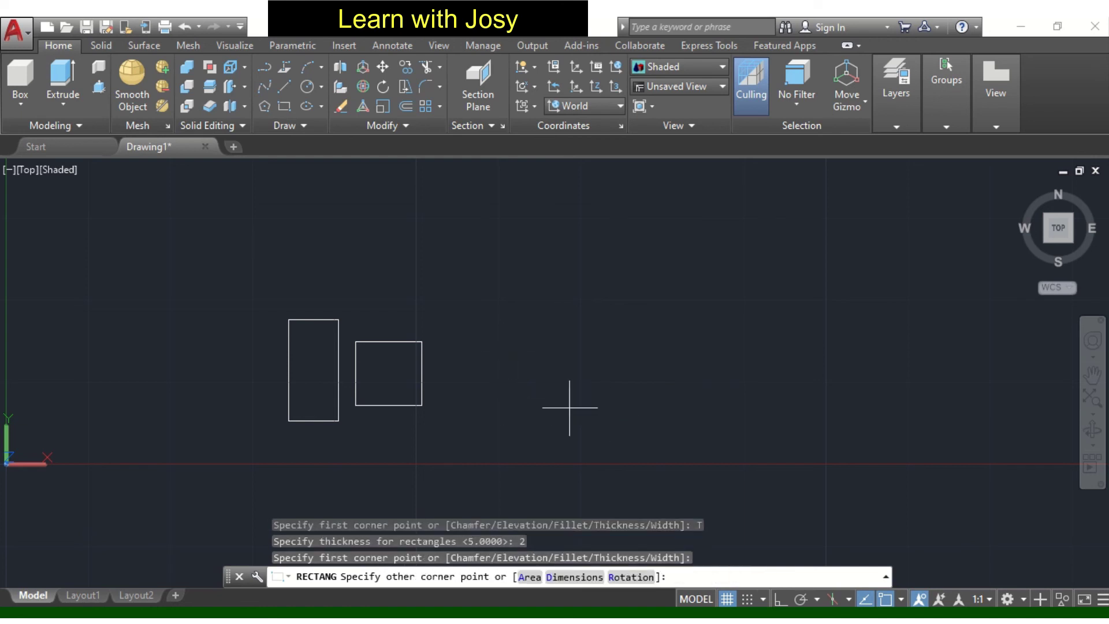
key("Return")
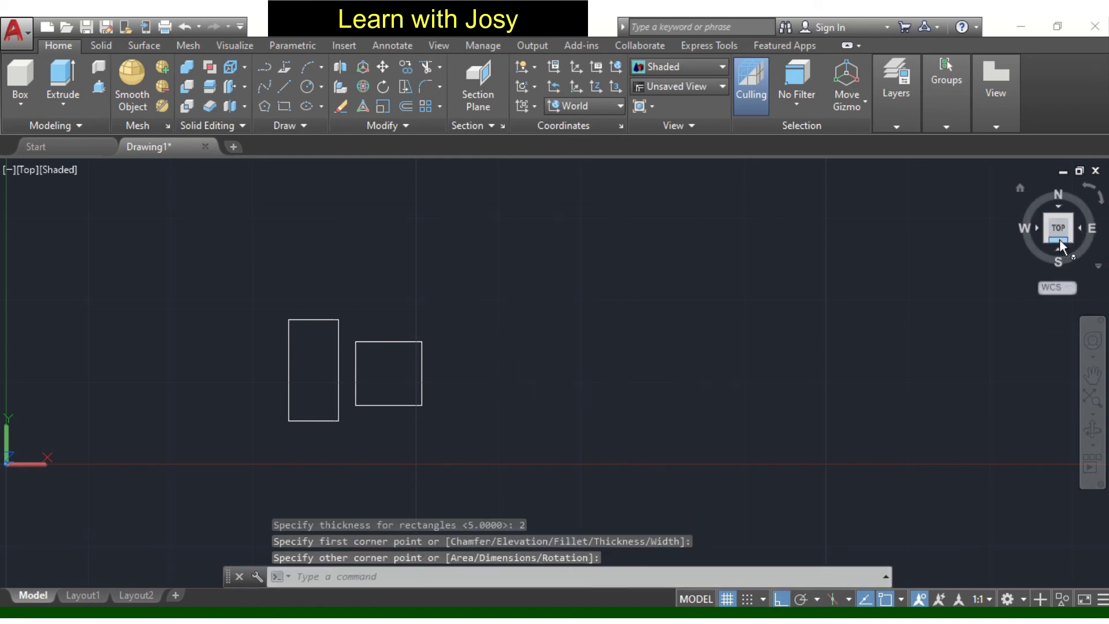
left_click(1060, 242)
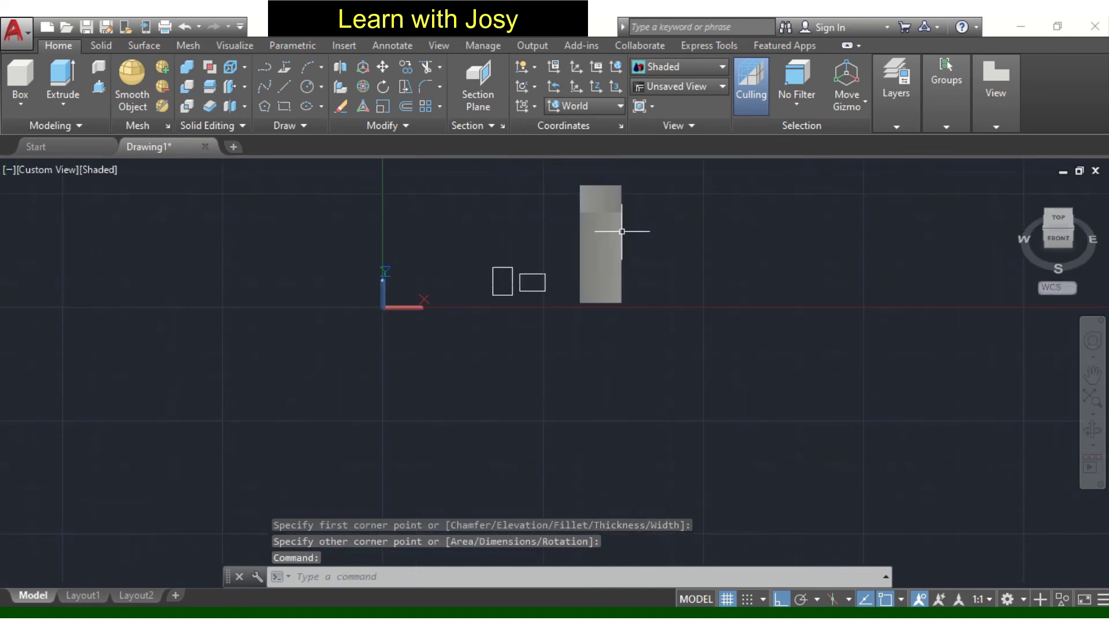
middle_click_drag(622, 231, 654, 280)
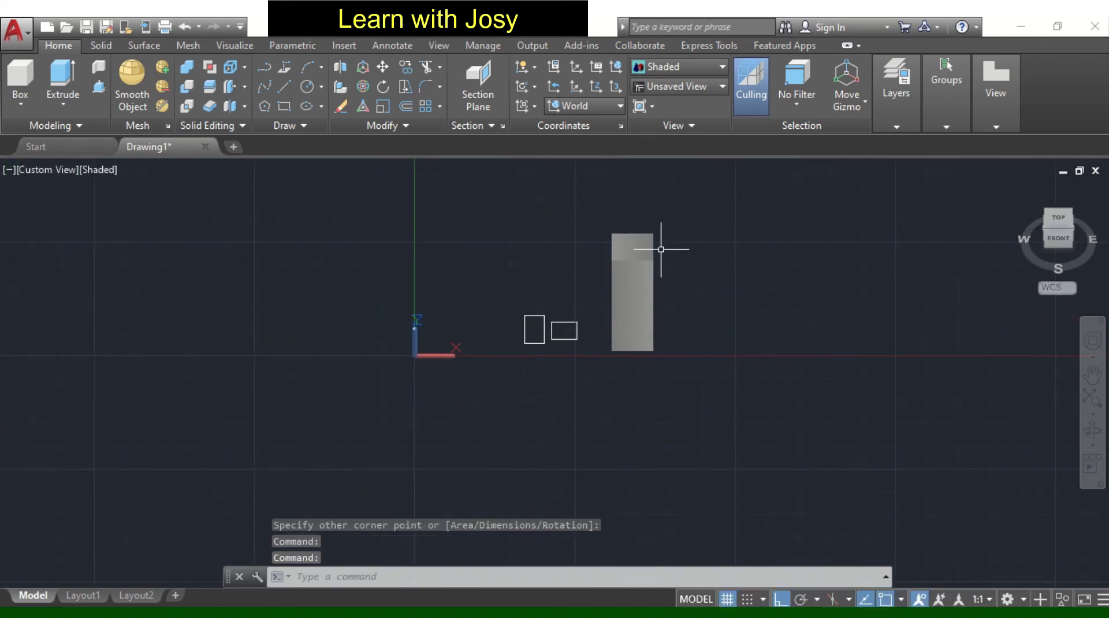
Step: Switch to the Drafting & Annotation workspace and return to the flat top view
left_click(1009, 600)
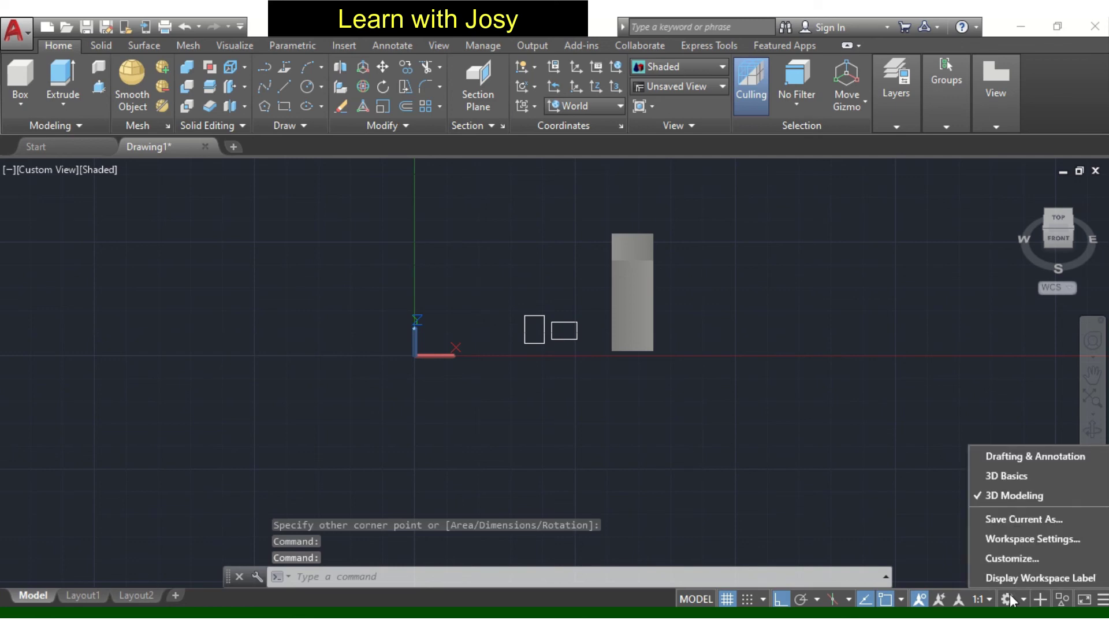
left_click(1020, 458)
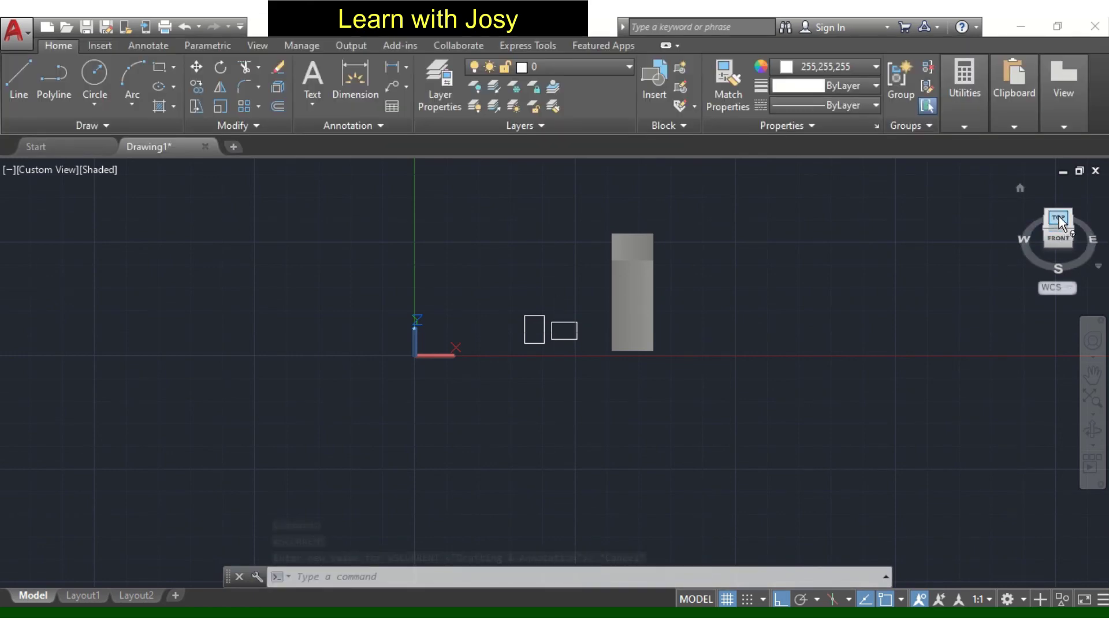
left_click(1060, 219)
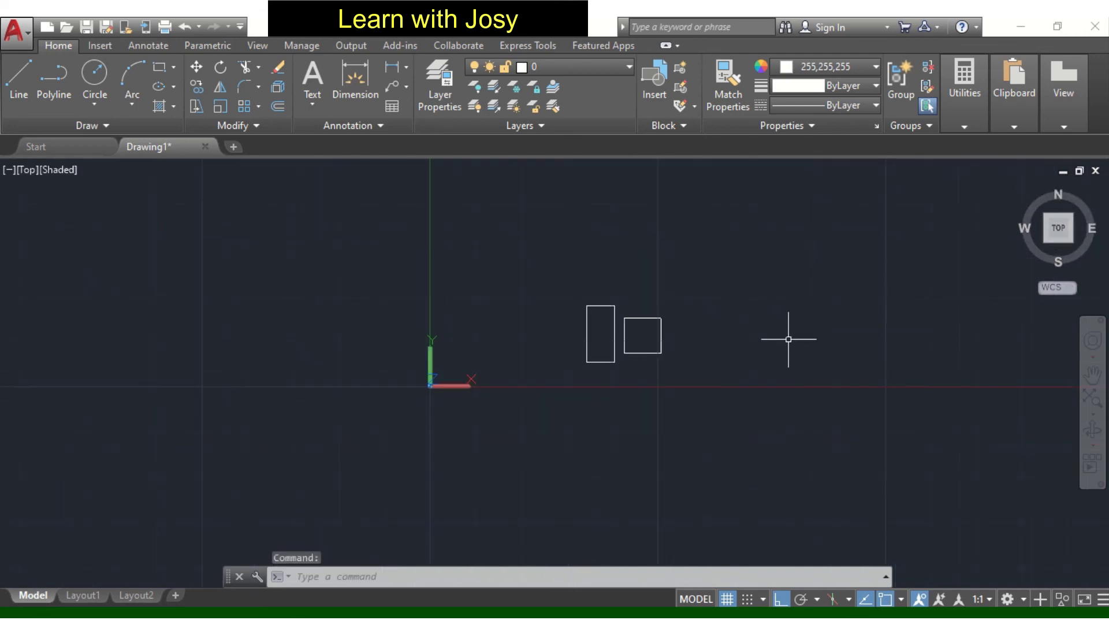
Step: Pan and zoom so the tall thin rectangle and the square sit higher in view
middle_click_drag(789, 339, 560, 396)
scroll(560, 397, "up", 2)
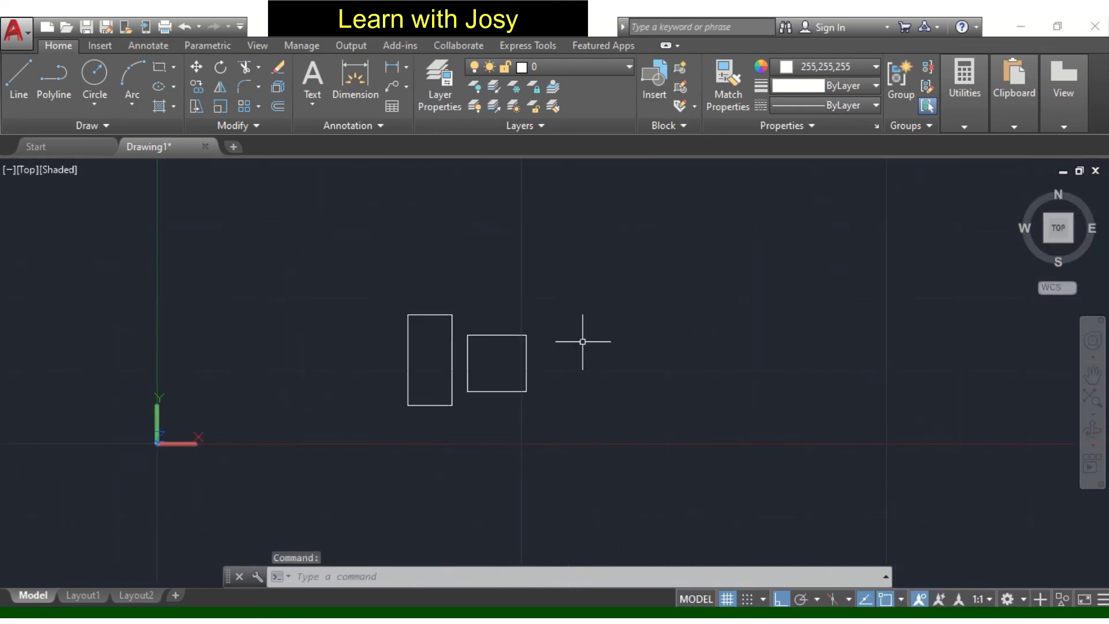
scroll(506, 213, "down", 4)
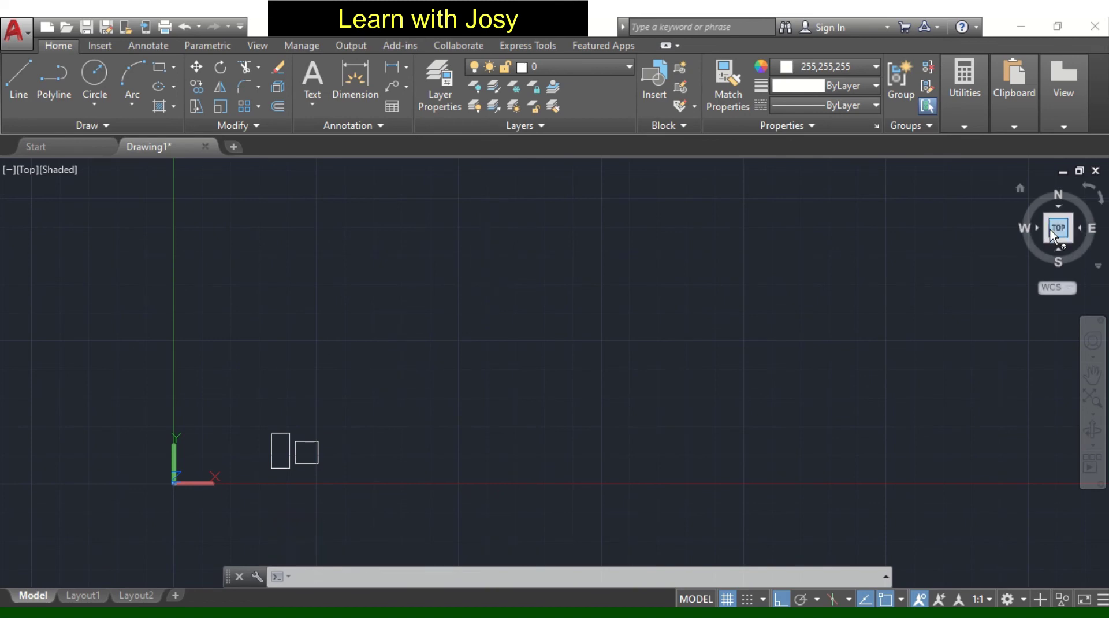
scroll(367, 272, "up", 3)
scroll(602, 297, "down", 3)
middle_click_drag(646, 300, 439, 369)
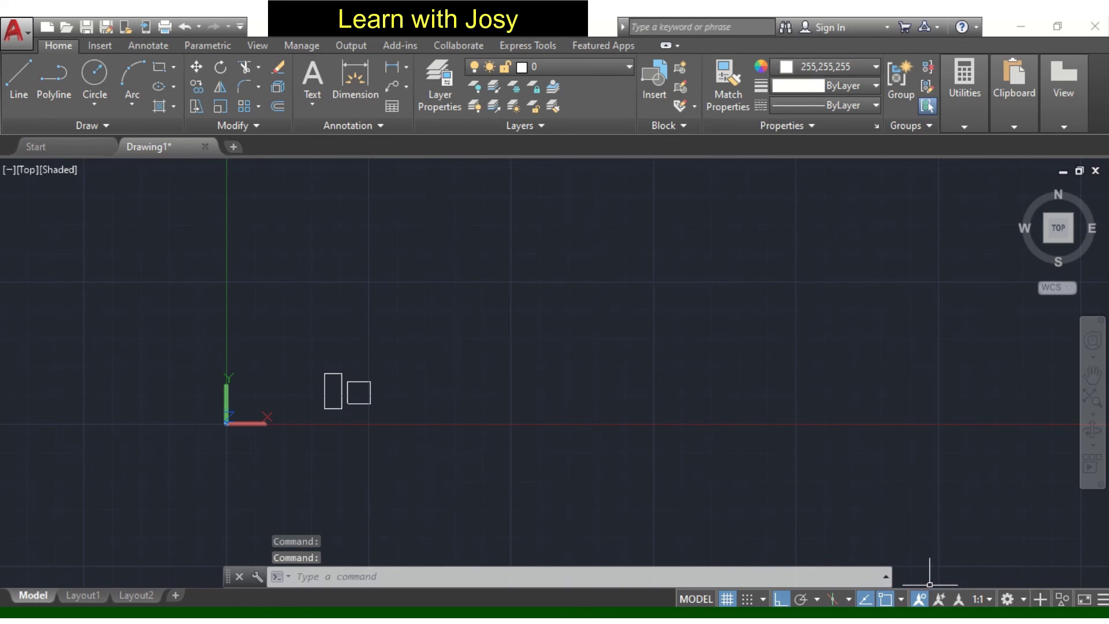
left_click(1006, 601)
Step: Reset rectangle thickness to 0 via REC and draw a wider flat rectangle right of the square
left_click(1010, 457)
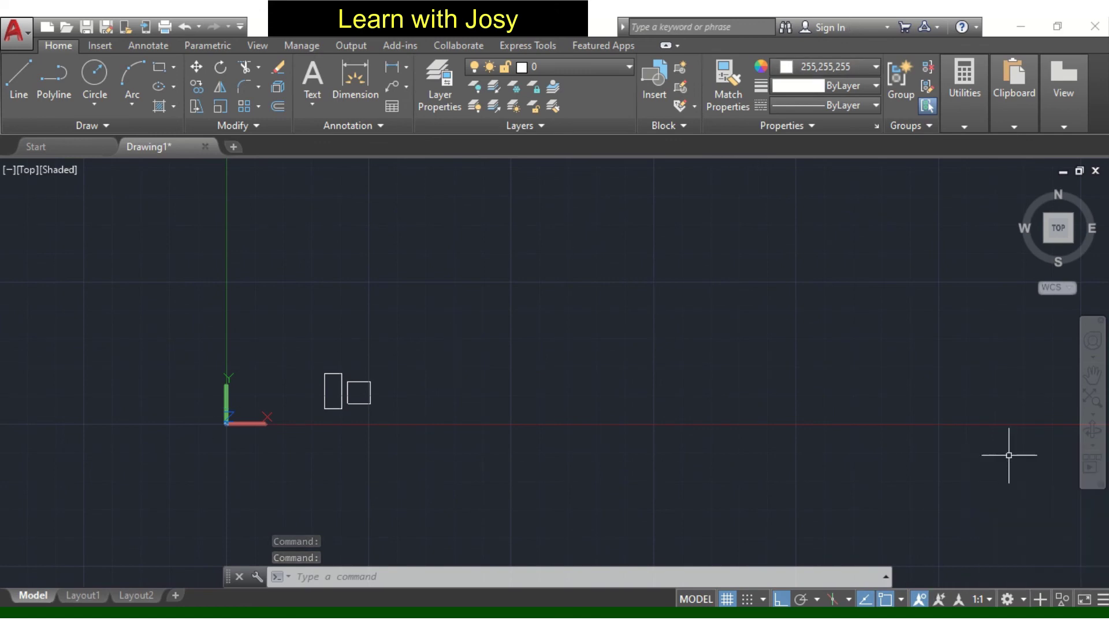
type("rec")
key("Return")
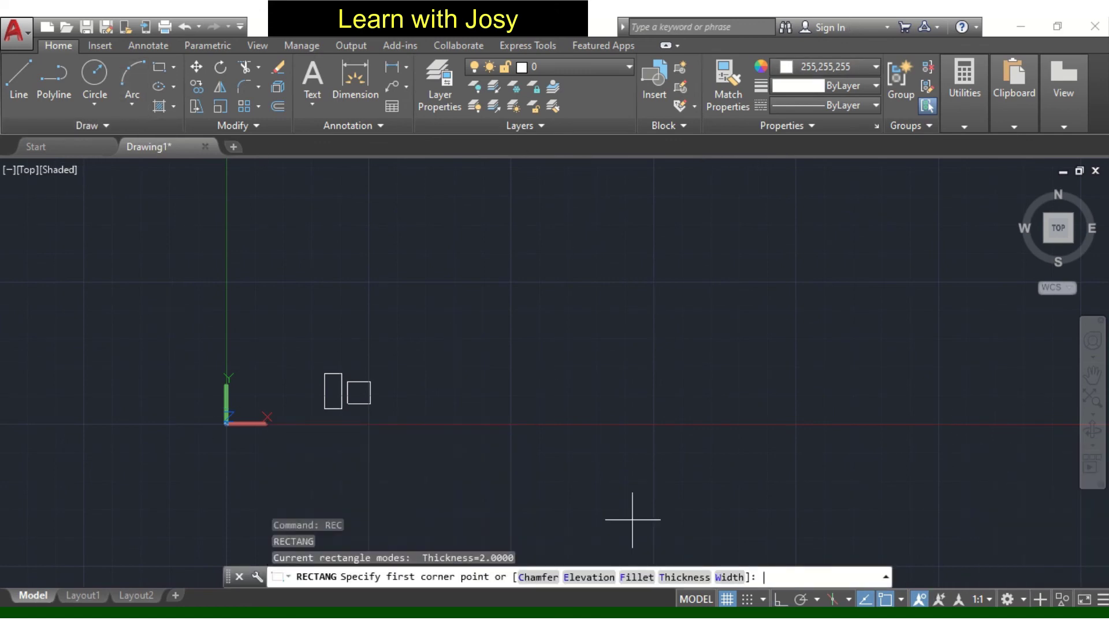
type("t")
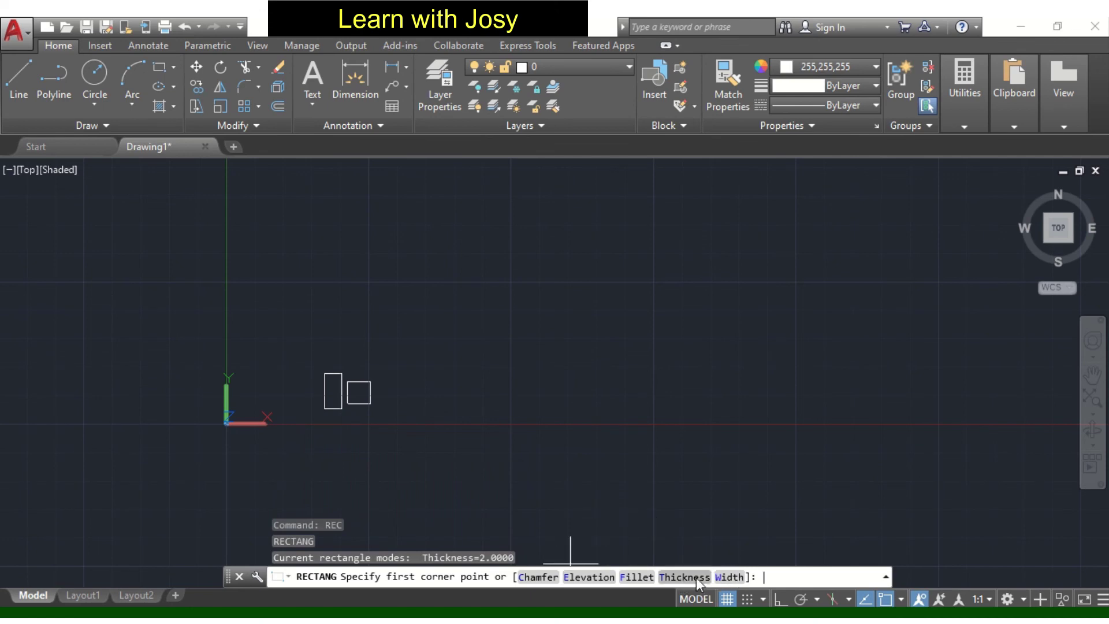
key("Return")
type("0")
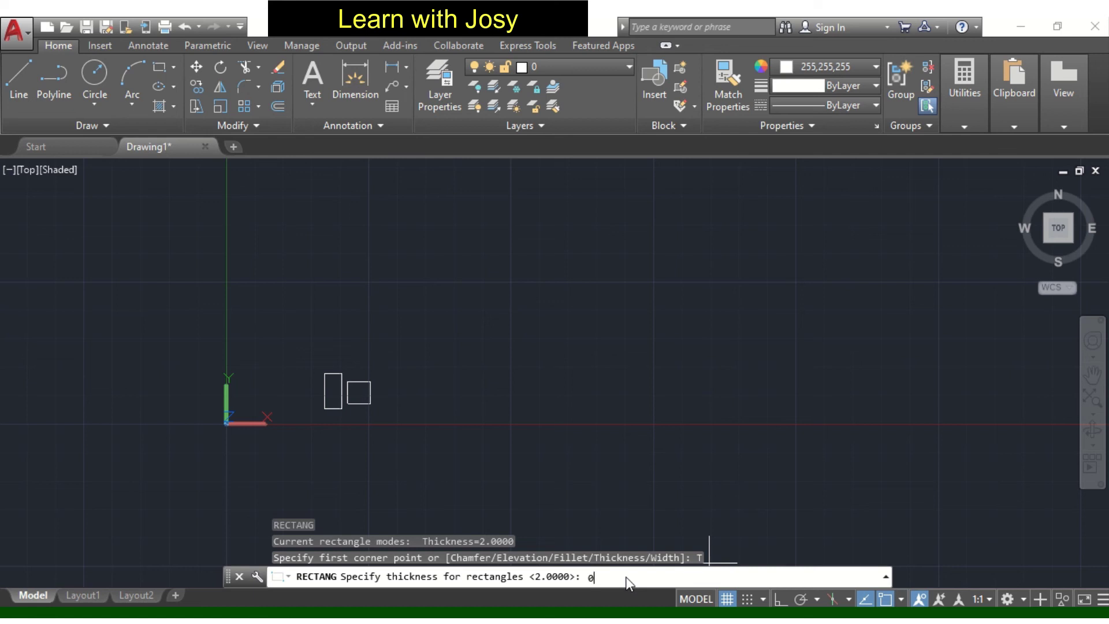
key("Return")
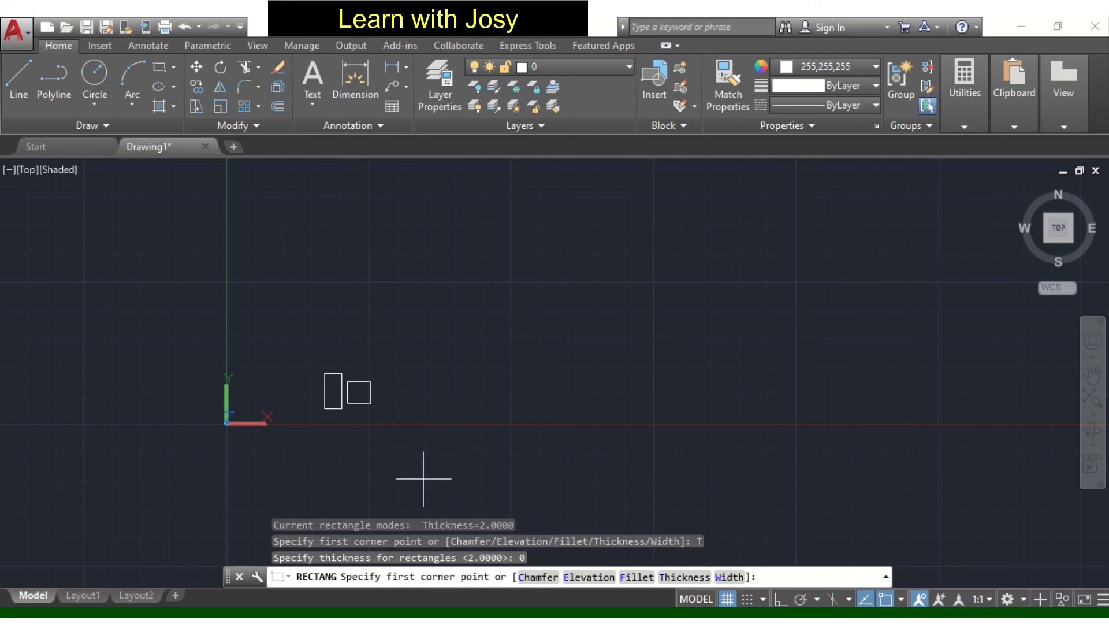
left_click(440, 338)
left_click(567, 415)
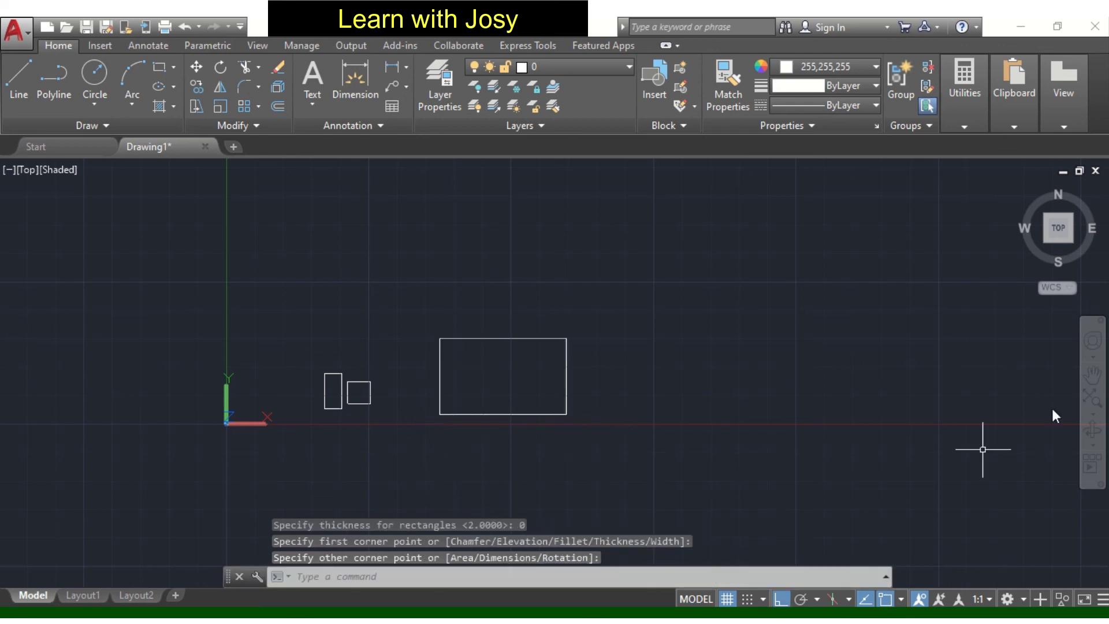